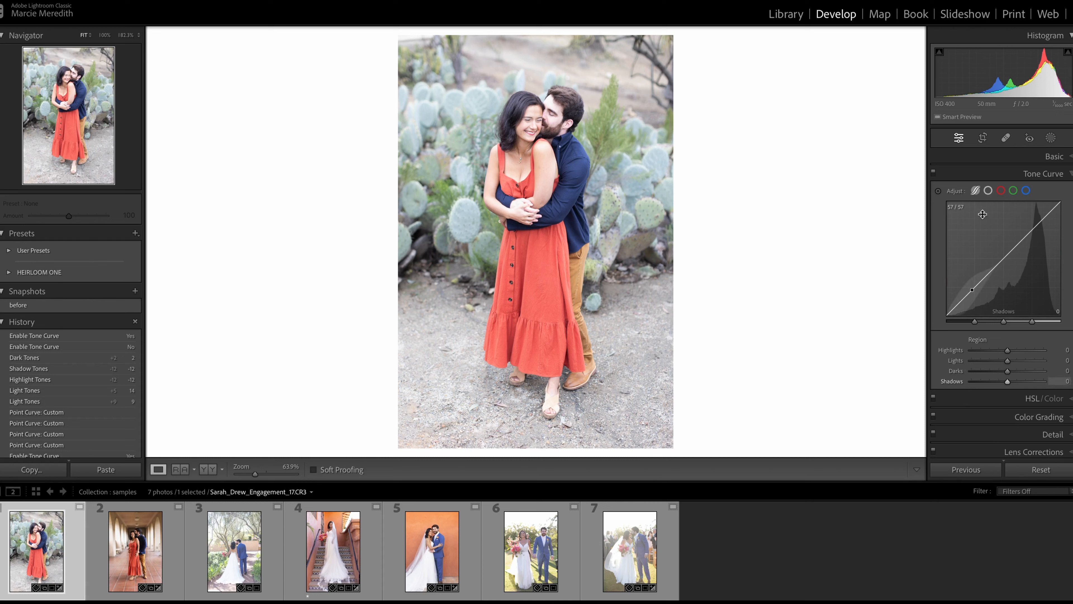
- Look at the red, green and blue channel curves in turn
{"action": "left_click", "coordinate": [1001, 190]}
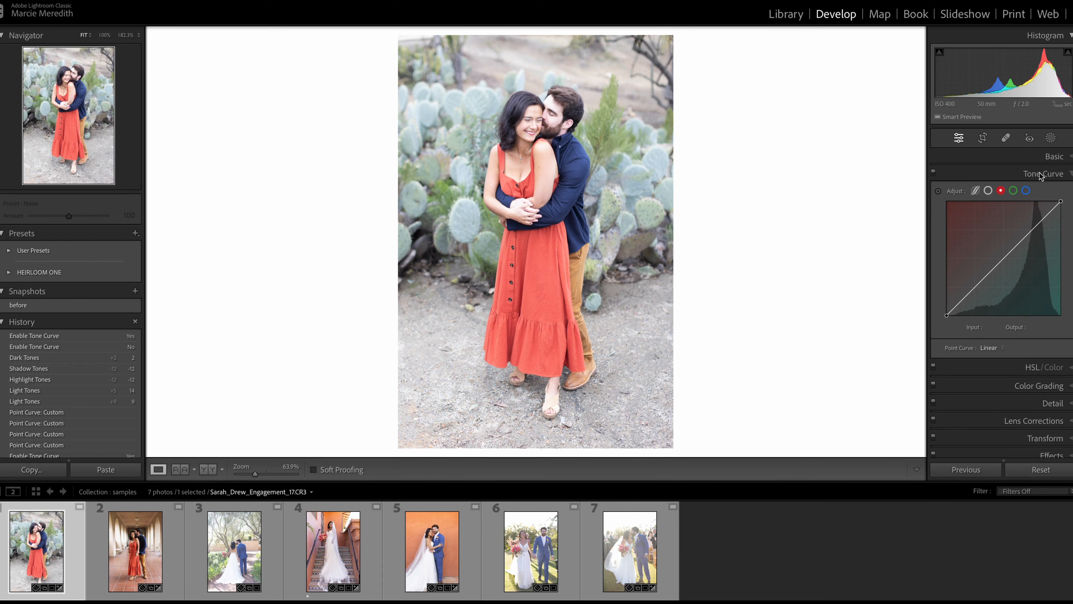
{"action": "left_click", "coordinate": [1013, 191]}
{"action": "left_click", "coordinate": [1027, 191]}
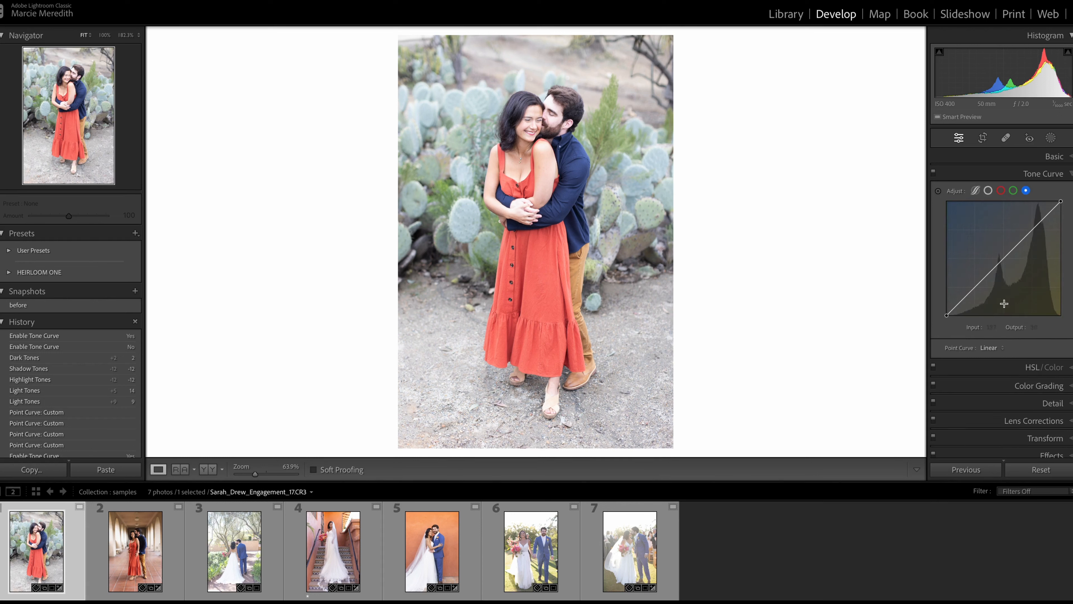
- Try reshaping the parametric tone curve with Lights at -2, Shadows at +17 and Darks at +6
{"action": "left_click", "coordinate": [975, 190]}
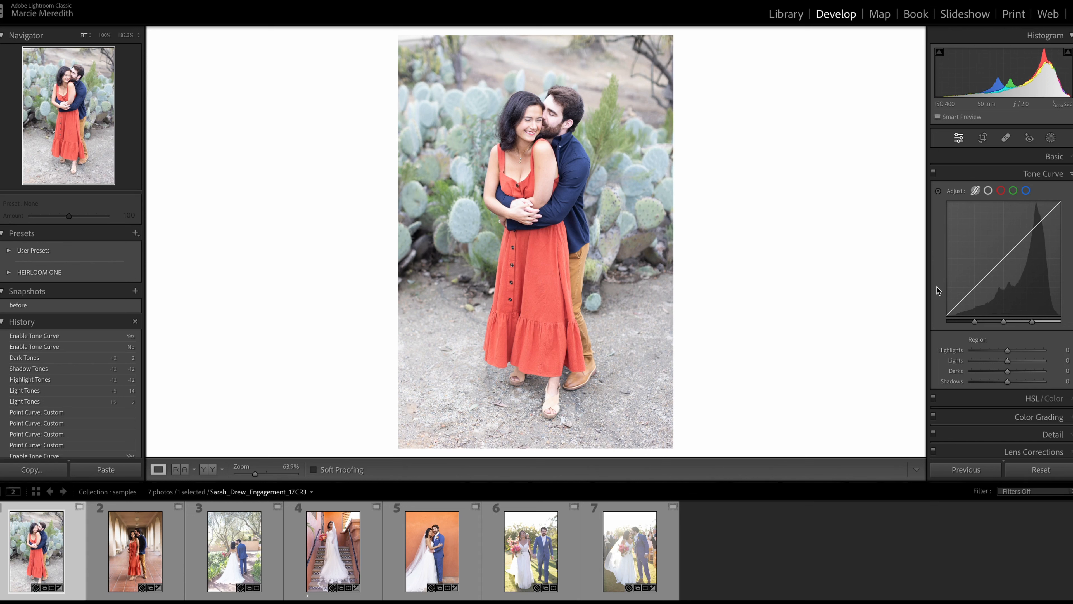
{"action": "mouse_move", "coordinate": [1030, 246]}
{"action": "left_mouse_down"}
{"action": "mouse_move", "coordinate": [1034, 237]}
{"action": "mouse_move", "coordinate": [1029, 248]}
{"action": "left_mouse_up"}
{"action": "left_click_drag", "start_coordinate": [973, 296], "coordinate": [991, 267]}
- Try a point curve with a midtone anchor, darks lowered to 101/89 and highlights raised to 193/214
{"action": "left_click", "coordinate": [989, 191]}
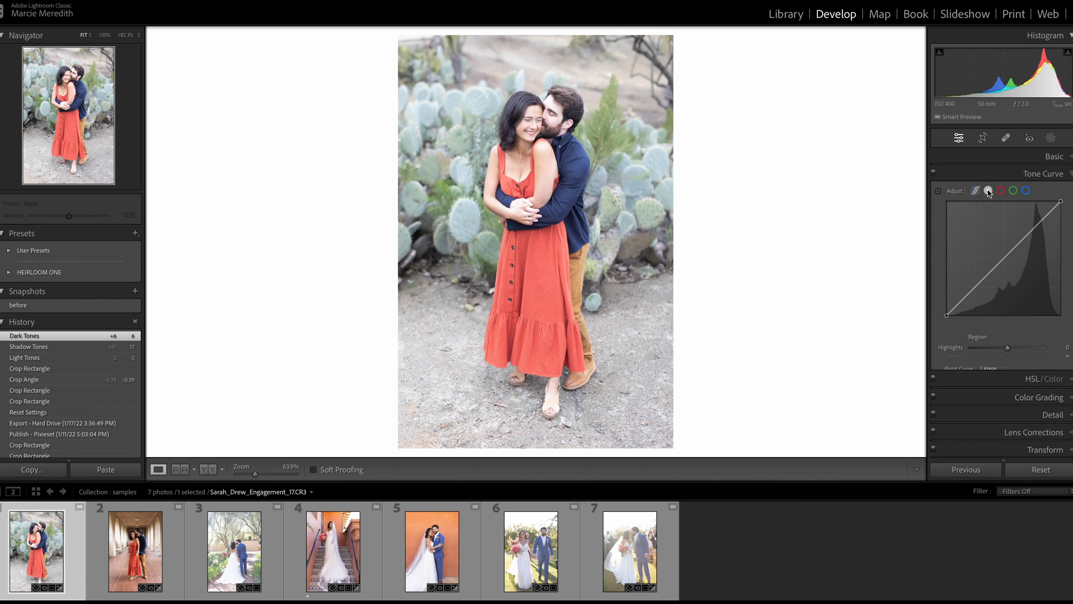
{"action": "left_click", "coordinate": [1033, 229]}
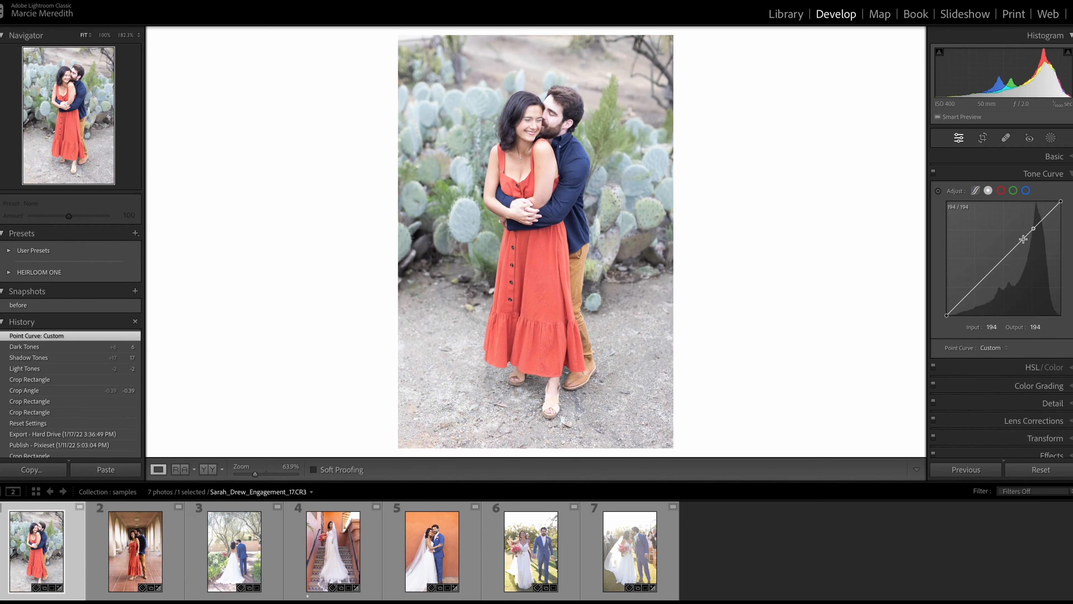
{"action": "left_click", "coordinate": [1005, 259]}
{"action": "left_click_drag", "start_coordinate": [991, 269], "coordinate": [992, 276]}
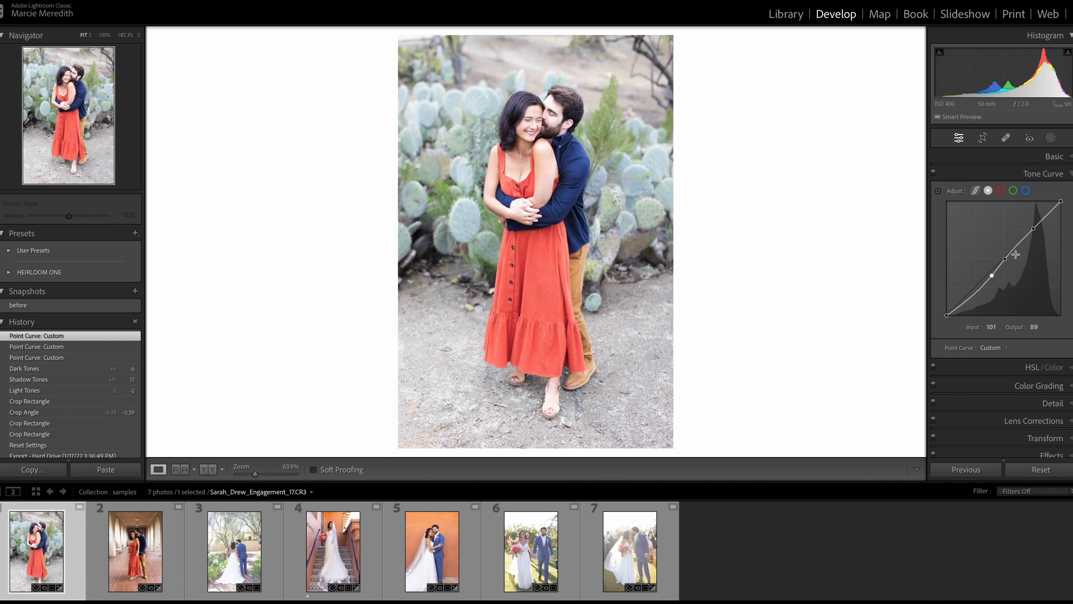
{"action": "left_click_drag", "start_coordinate": [1043, 230], "coordinate": [1033, 220]}
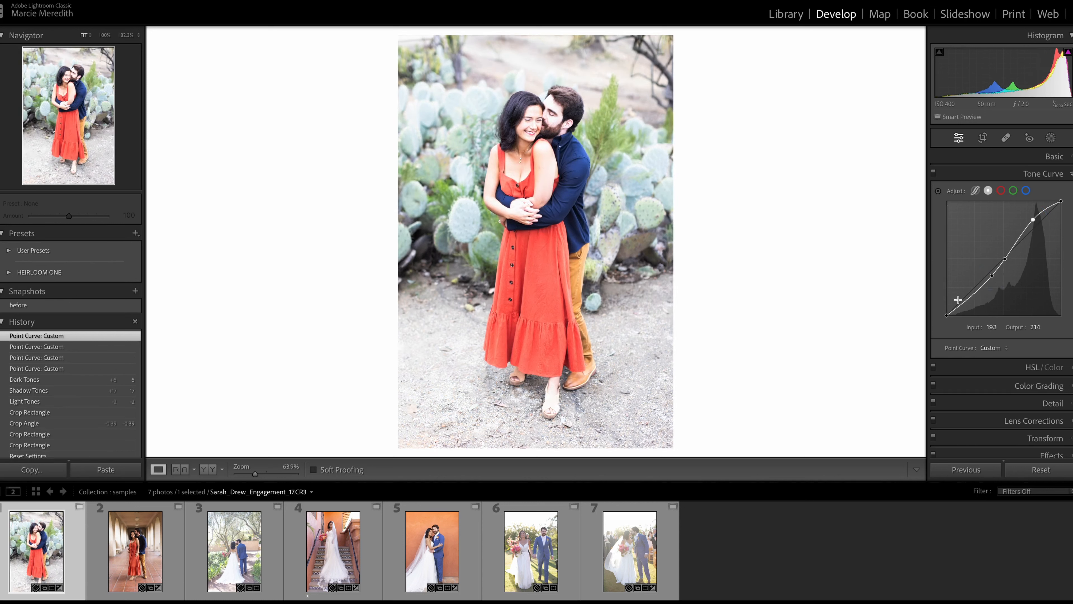
{"action": "mouse_move", "coordinate": [947, 315]}
{"action": "left_mouse_down"}
{"action": "mouse_move", "coordinate": [957, 319]}
{"action": "mouse_move", "coordinate": [932, 322]}
{"action": "left_mouse_up"}
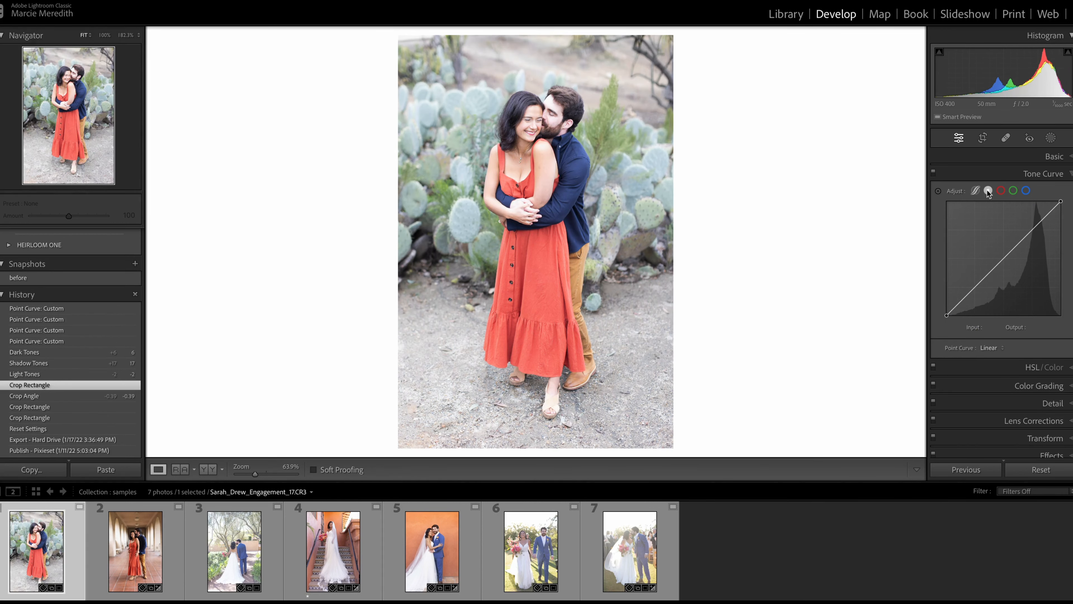
- Compare the parametric curve's regions with the Basic tone adjustments, and return to the tone curve
{"action": "left_click", "coordinate": [975, 190]}
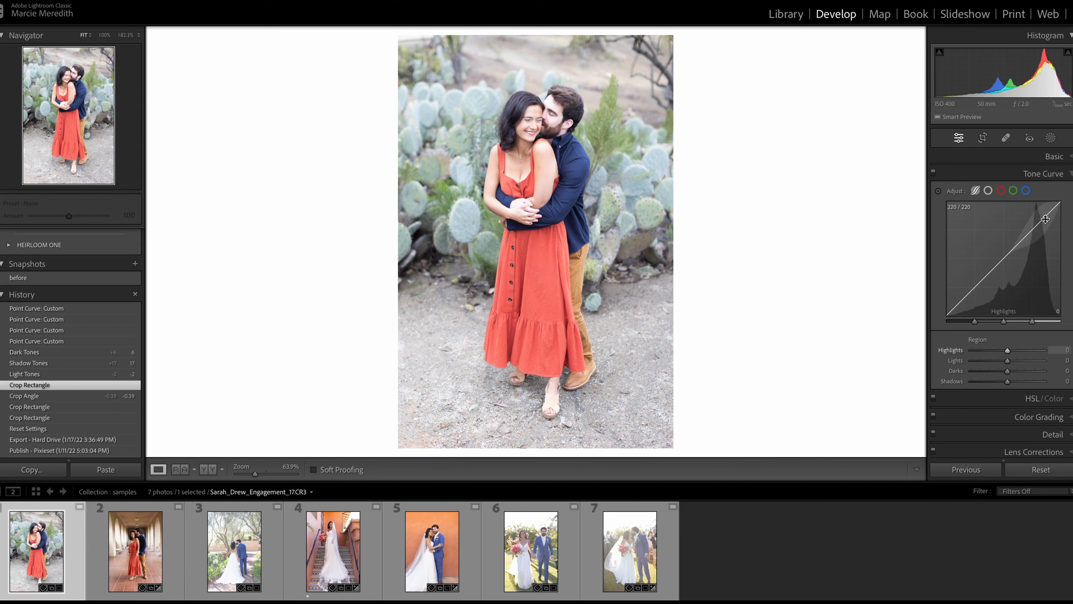
{"action": "left_click", "coordinate": [1054, 156]}
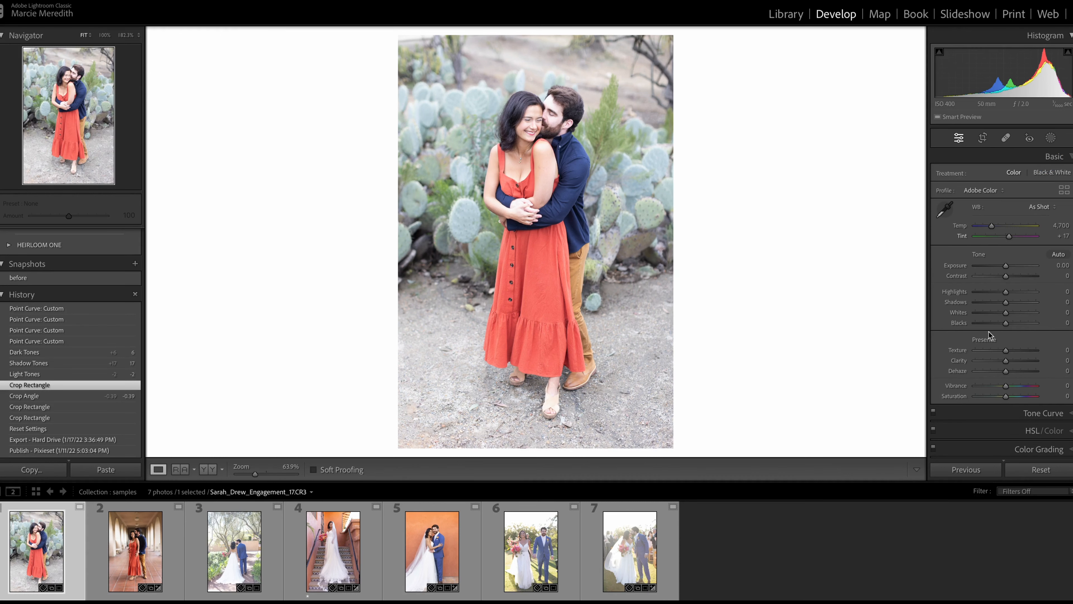
{"action": "left_click", "coordinate": [1023, 413]}
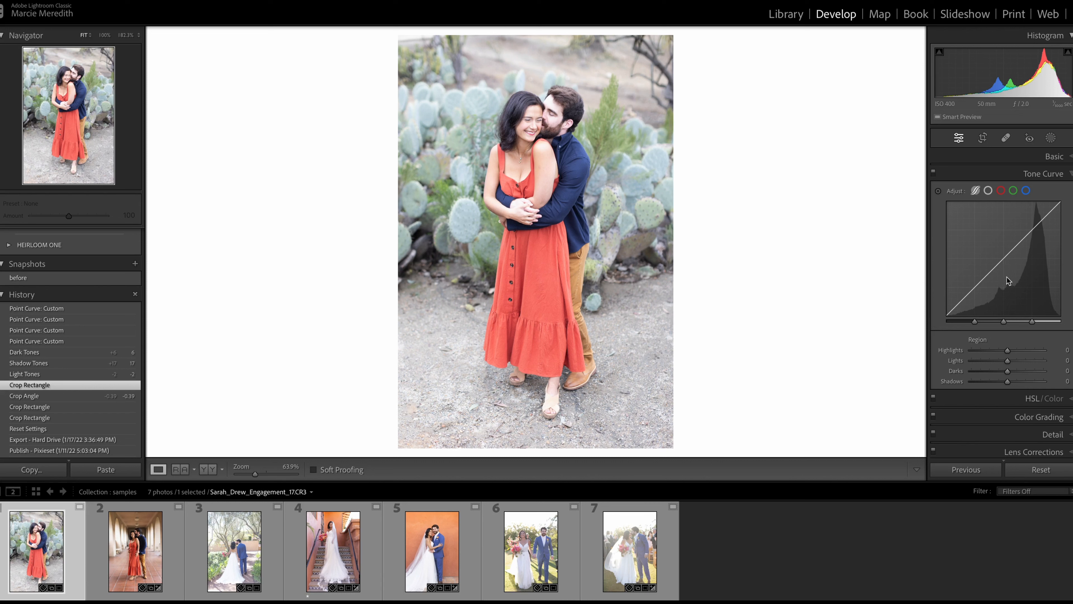
- Try a traditional S-shaped point curve with a midtone anchor, raised highlights and shadows lowered to 64/48
{"action": "left_click", "coordinate": [989, 191]}
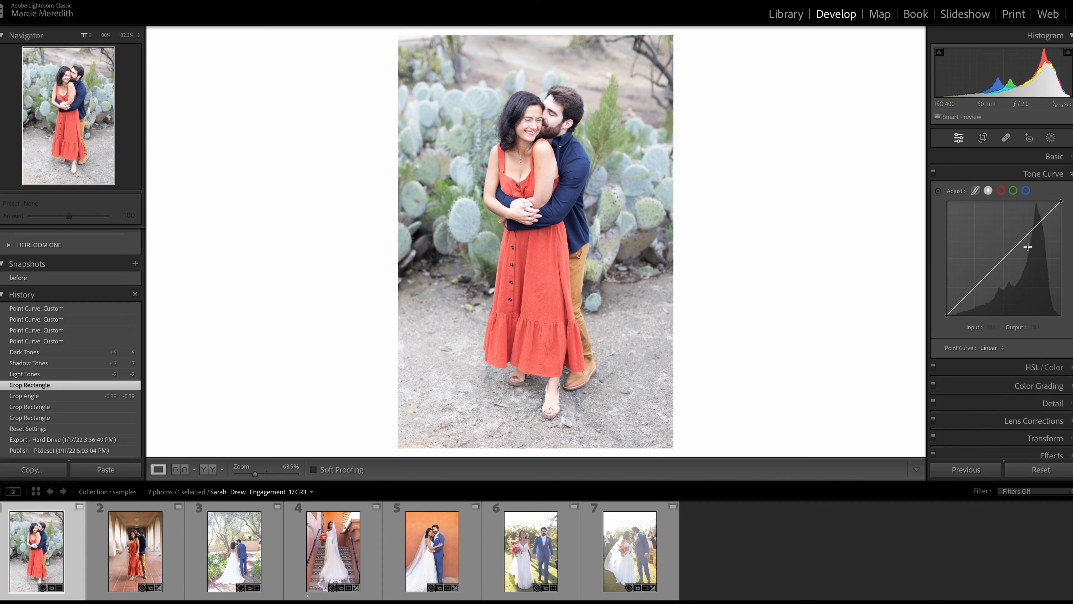
{"action": "left_click", "coordinate": [1004, 258]}
{"action": "left_click", "coordinate": [1032, 231]}
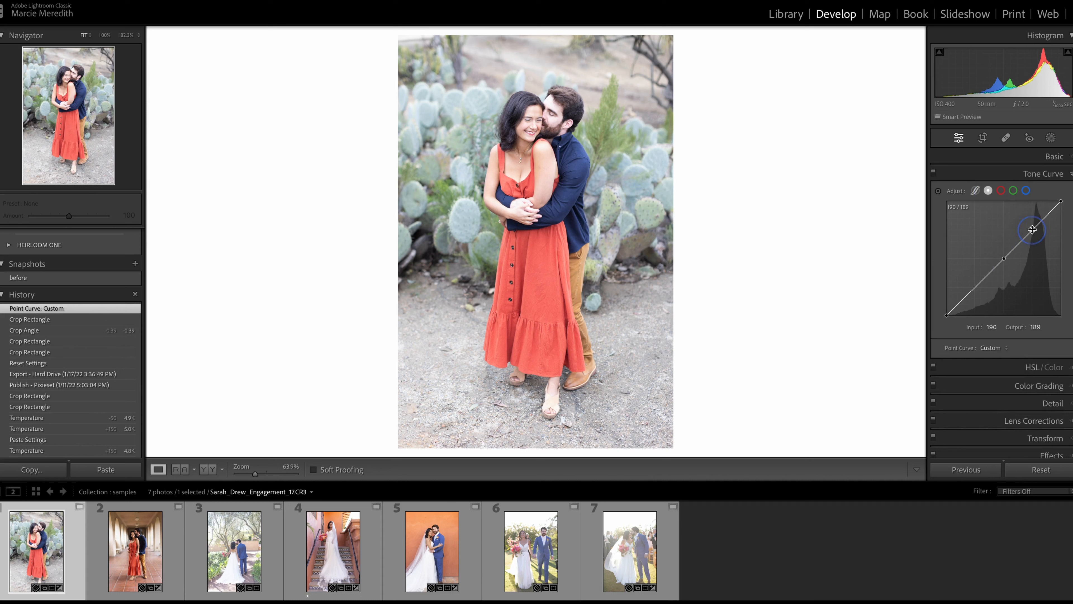
{"action": "left_click", "coordinate": [976, 289]}
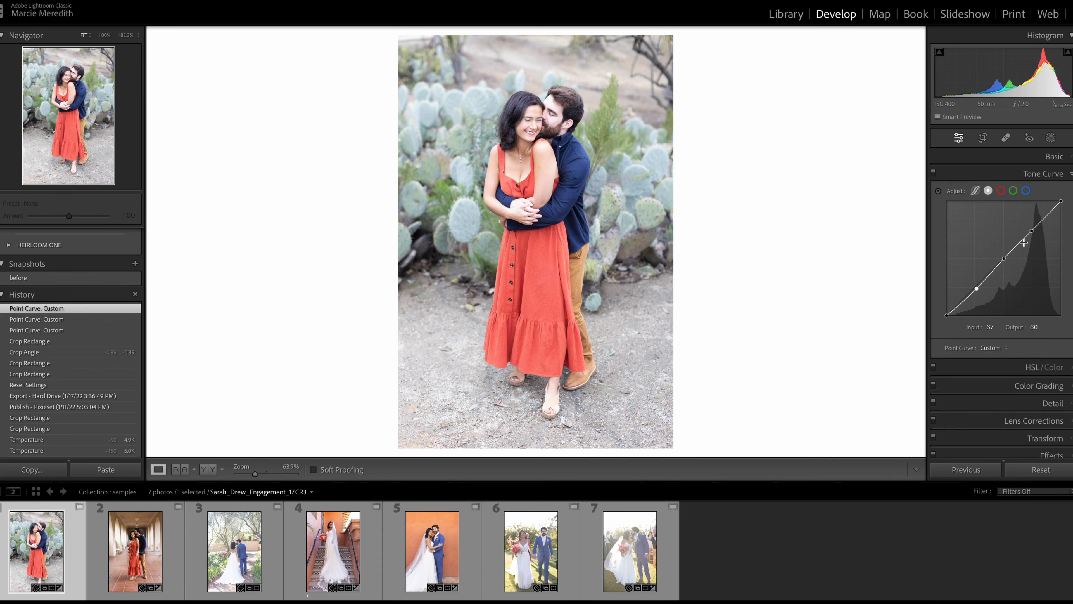
{"action": "left_click_drag", "start_coordinate": [1033, 229], "coordinate": [1032, 224]}
{"action": "left_click_drag", "start_coordinate": [976, 289], "coordinate": [976, 297]}
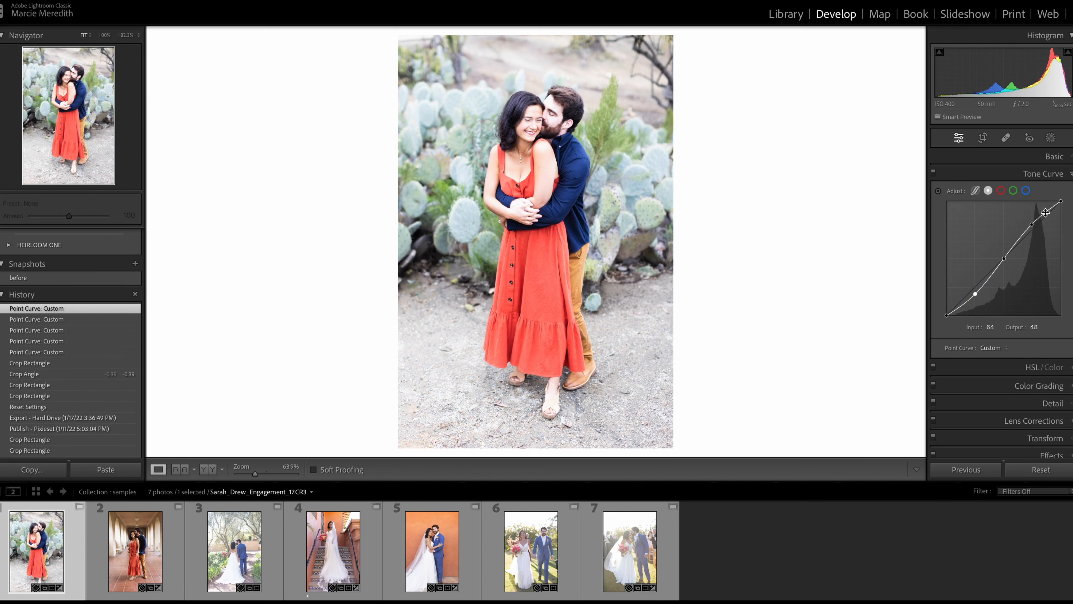
- Soften the S-curve by moving the highlight point to 189/200 and the shadow point to 64/50
{"action": "left_click_drag", "start_coordinate": [1031, 225], "coordinate": [1033, 228]}
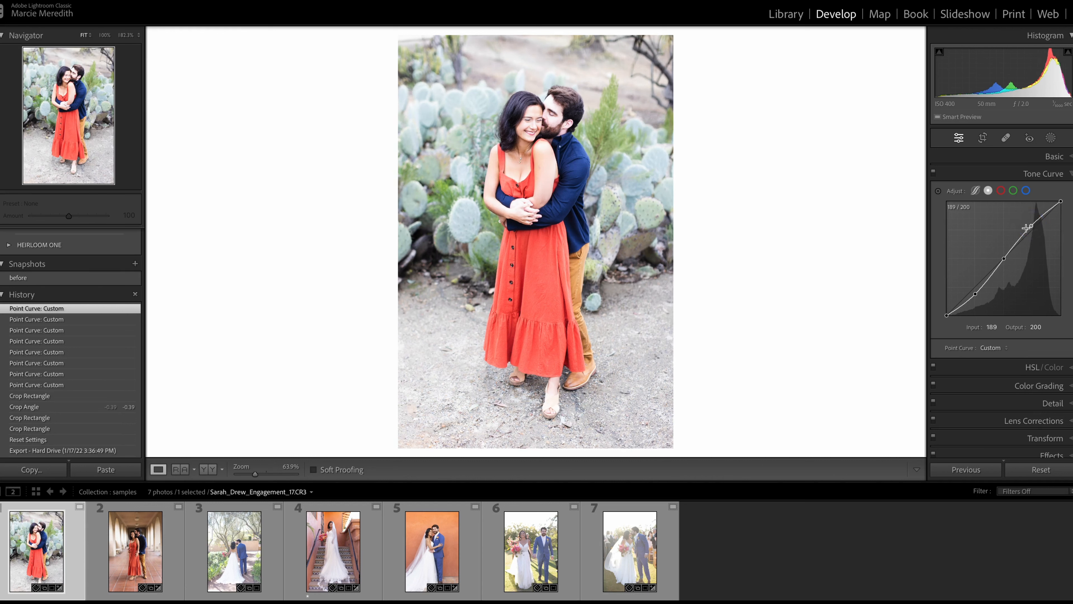
{"action": "left_click", "coordinate": [975, 294]}
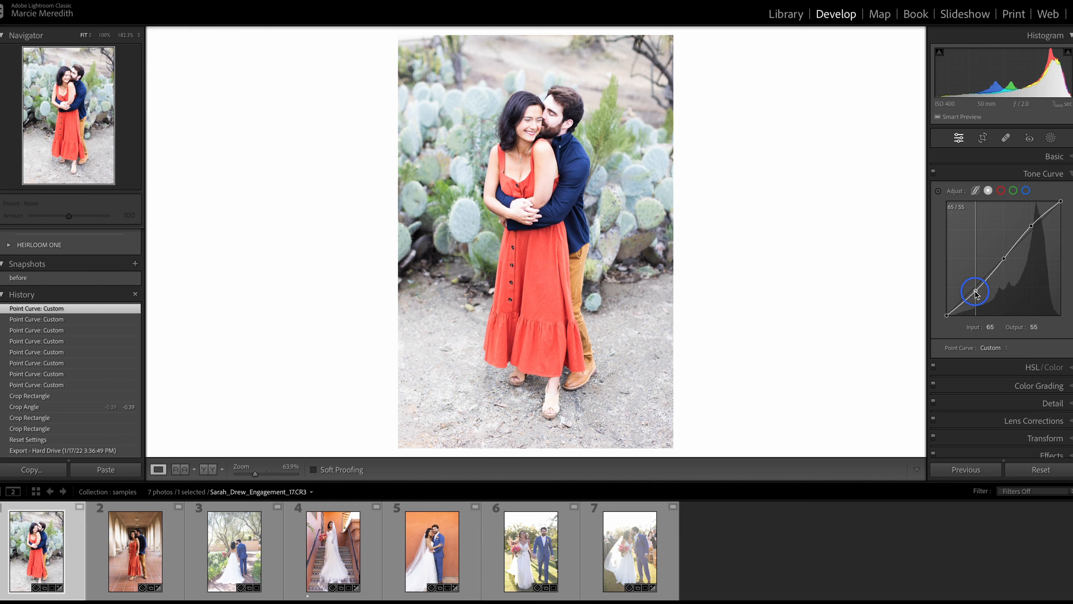
{"action": "left_click_drag", "start_coordinate": [976, 295], "coordinate": [976, 297]}
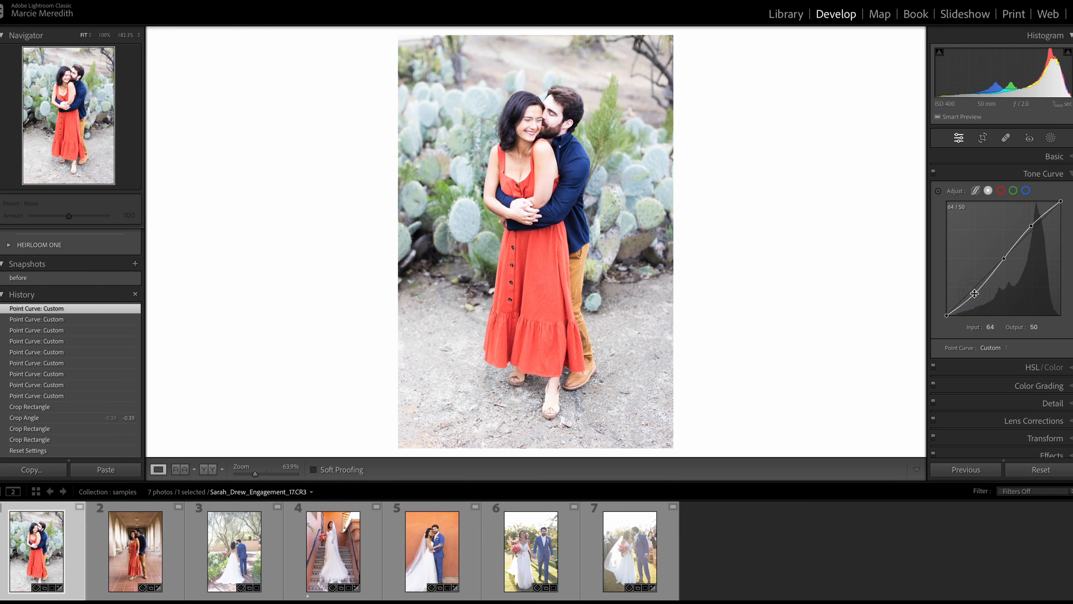
{"action": "left_click", "coordinate": [1033, 224]}
- Lower the exposure to -0.59 and rebuild the S-curve with highlights at 195/207 and slightly lowered shadows
{"action": "left_click", "coordinate": [1055, 156]}
{"action": "left_click_drag", "start_coordinate": [1063, 264], "coordinate": [1059, 264]}
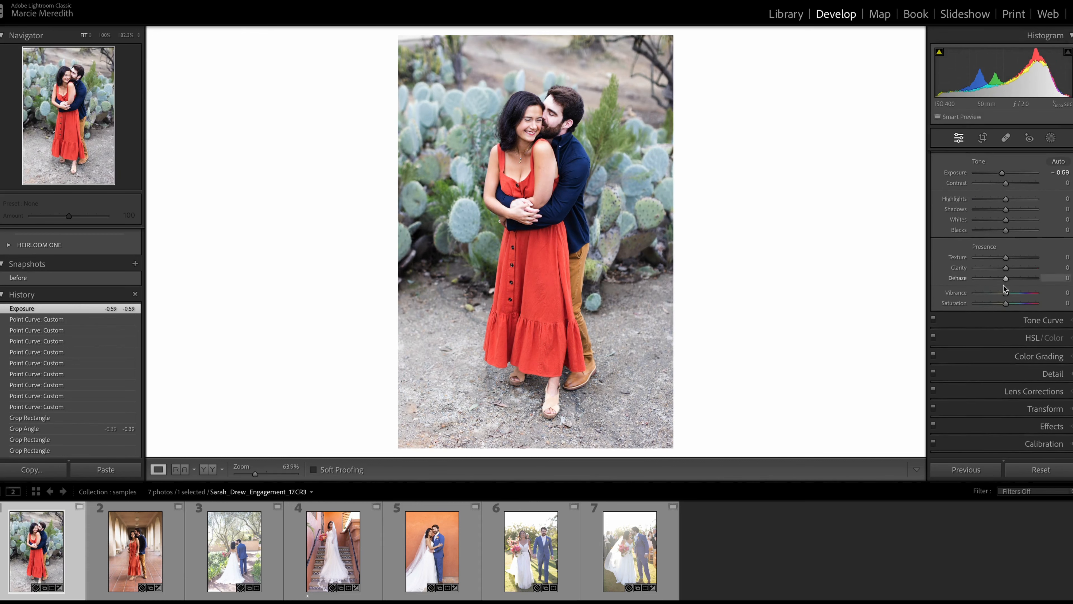
{"action": "left_click", "coordinate": [1001, 321]}
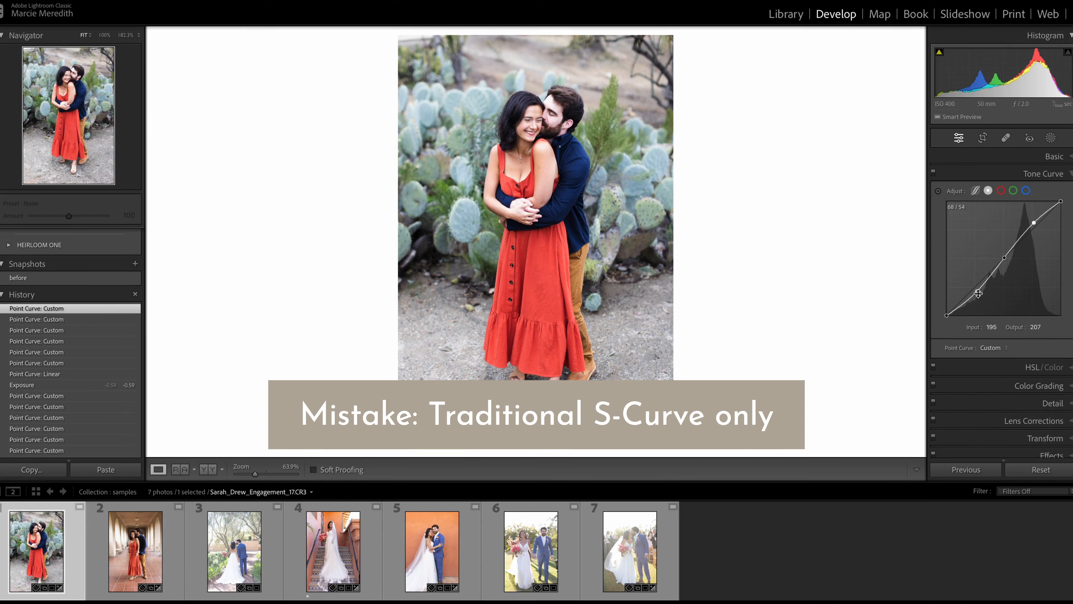
{"action": "left_click_drag", "start_coordinate": [977, 292], "coordinate": [976, 294]}
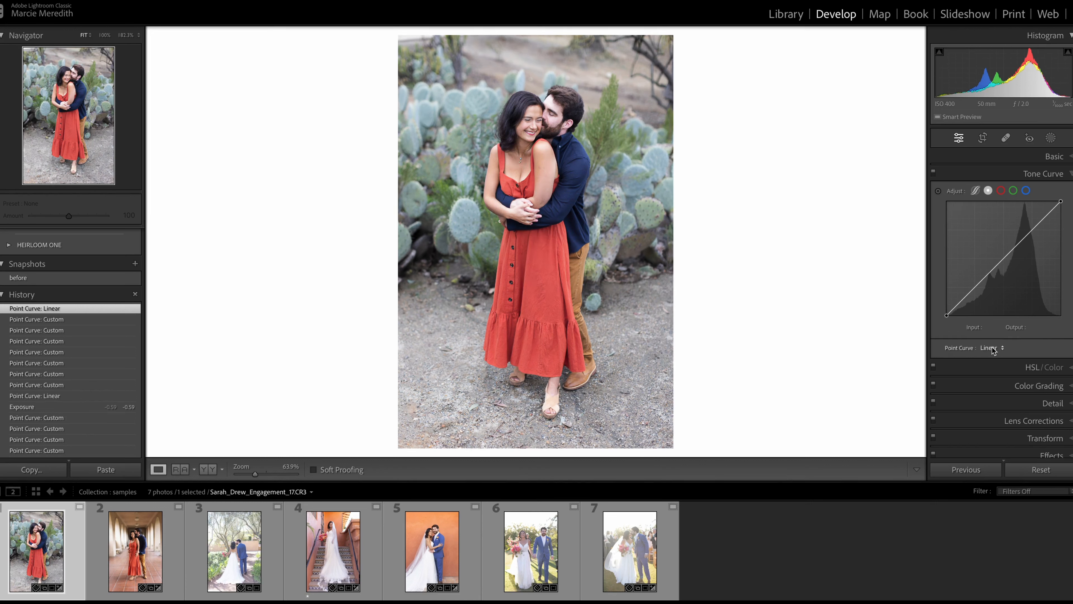
- From a linear curve, try lifting midtones to 102/111 with raised highlights and deep shadows lowered to 39/32, and fine-tune the midtone point
{"action": "left_click", "coordinate": [993, 349]}
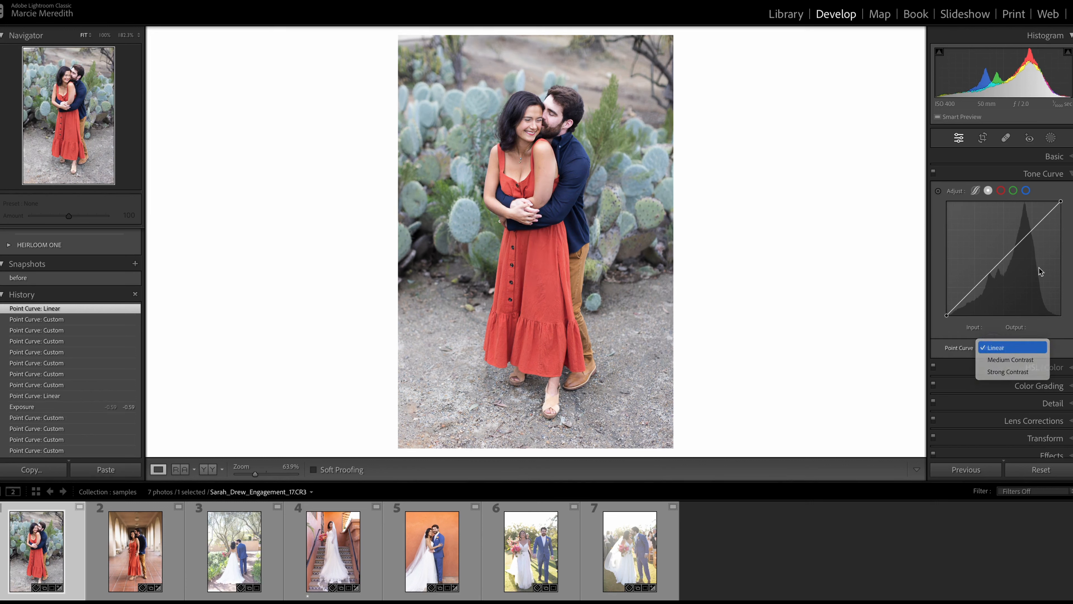
{"action": "left_click", "coordinate": [1005, 218]}
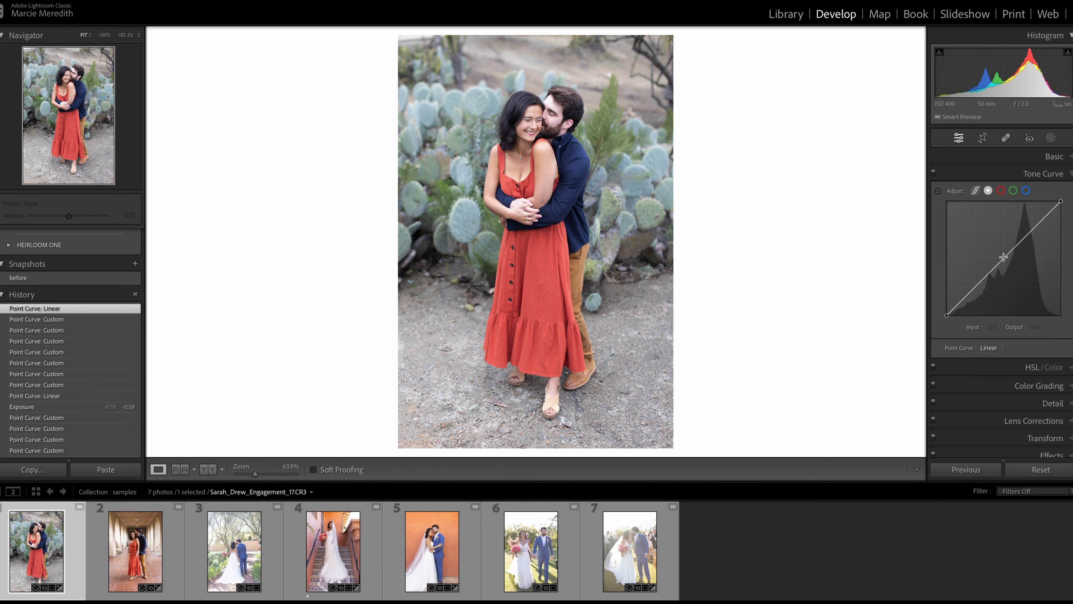
{"action": "left_click_drag", "start_coordinate": [1004, 256], "coordinate": [992, 266]}
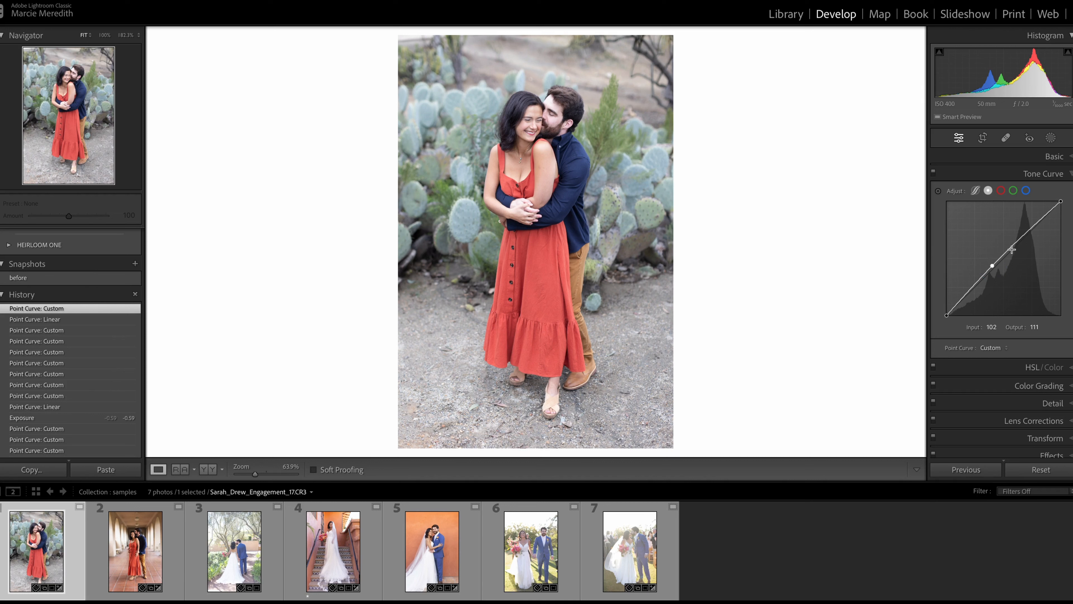
{"action": "left_click_drag", "start_coordinate": [1031, 229], "coordinate": [1033, 225]}
{"action": "left_click_drag", "start_coordinate": [963, 300], "coordinate": [965, 305]}
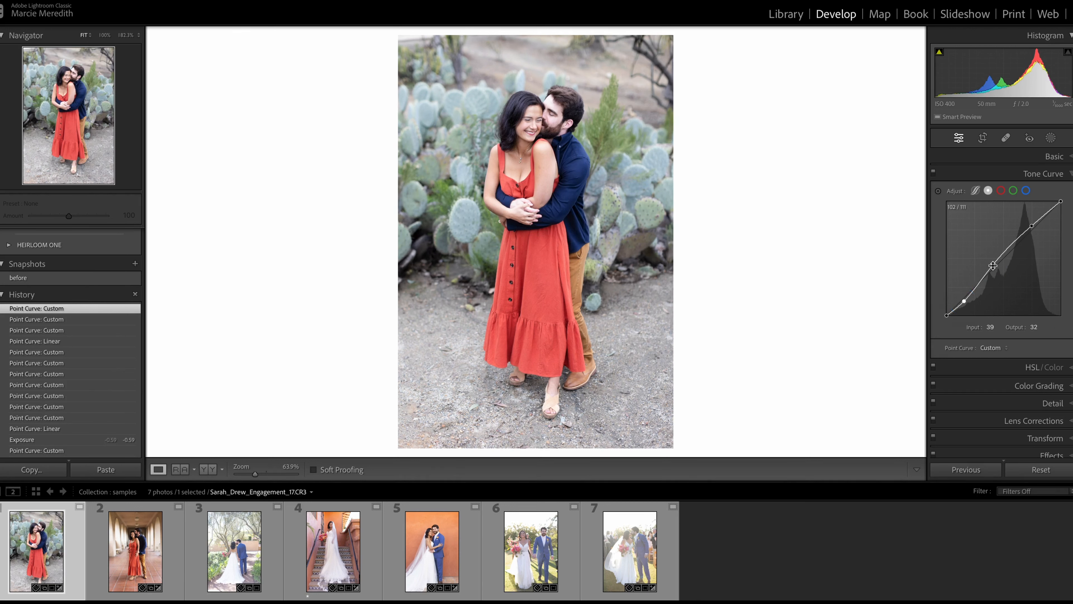
{"action": "left_click_drag", "start_coordinate": [998, 260], "coordinate": [999, 261]}
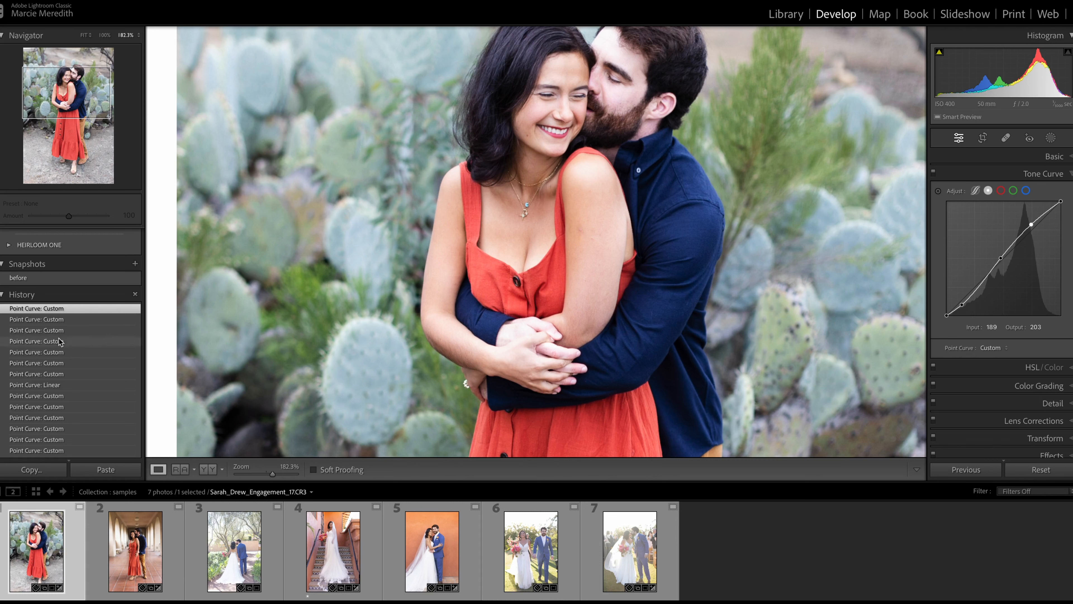
- Restore the earlier S-curve from the history and exaggerate it with midtones at 123/129, higher highlights and deeper shadows
{"action": "left_click", "coordinate": [49, 396]}
{"action": "left_click_drag", "start_coordinate": [975, 294], "coordinate": [975, 295]}
{"action": "left_click_drag", "start_coordinate": [1041, 222], "coordinate": [1038, 219]}
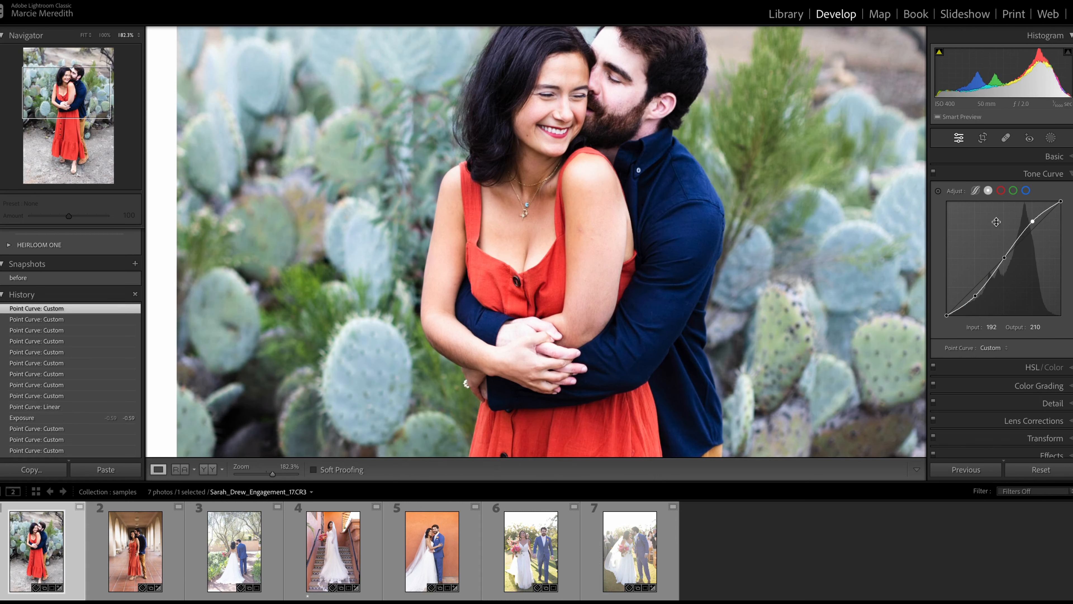
{"action": "left_click_drag", "start_coordinate": [975, 296], "coordinate": [975, 296]}
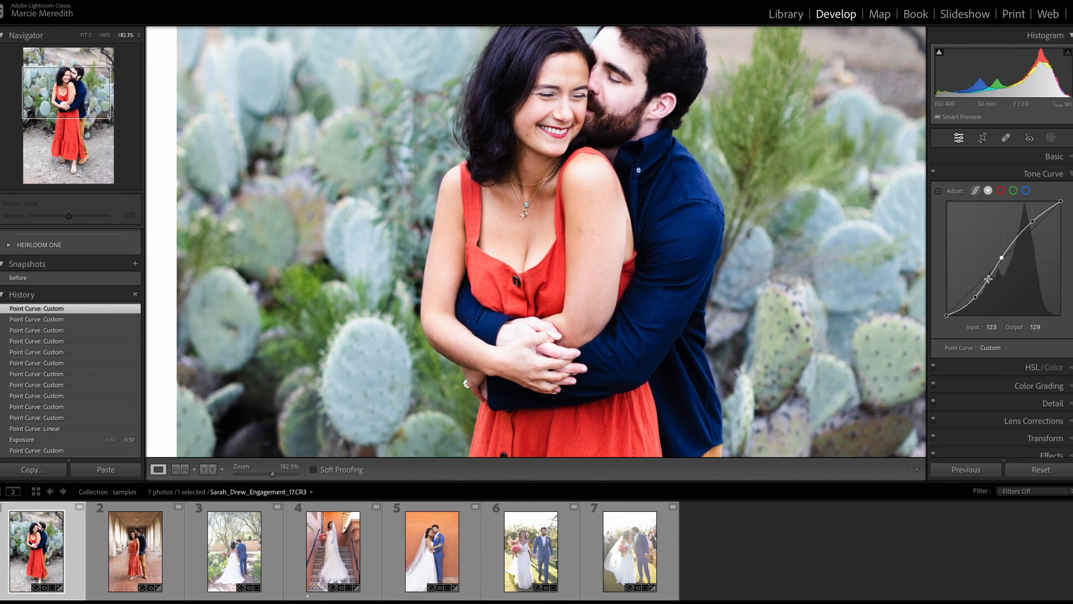
{"action": "left_click_drag", "start_coordinate": [975, 297], "coordinate": [972, 303]}
{"action": "left_click_drag", "start_coordinate": [1033, 221], "coordinate": [1033, 217]}
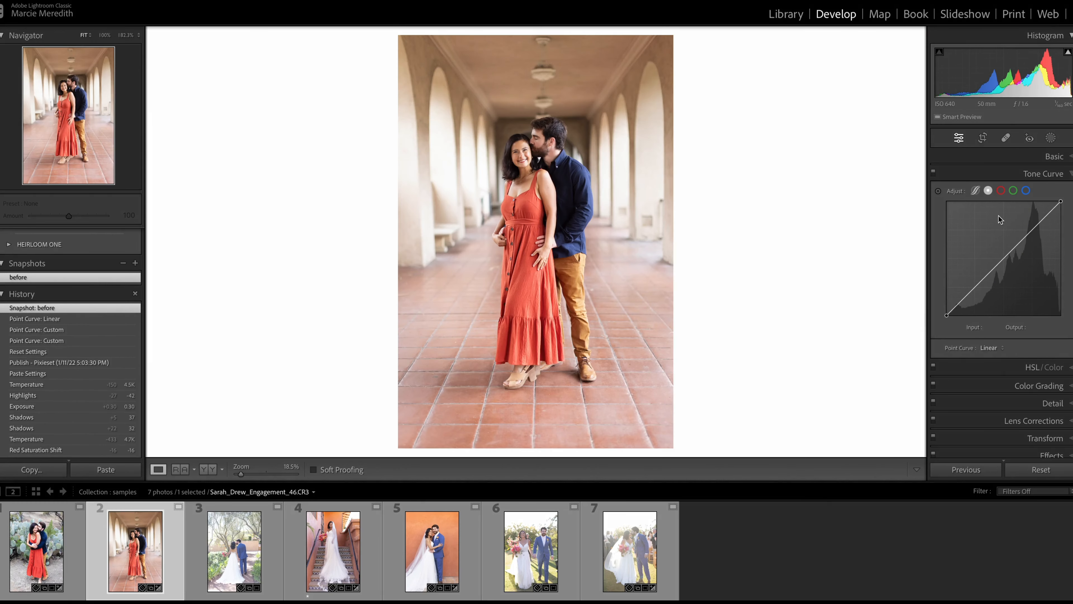
- On the arcade portrait, set the exposure to -0.30 and the tint to 9, and lower the temperature by 50
{"action": "left_click", "coordinate": [1033, 158]}
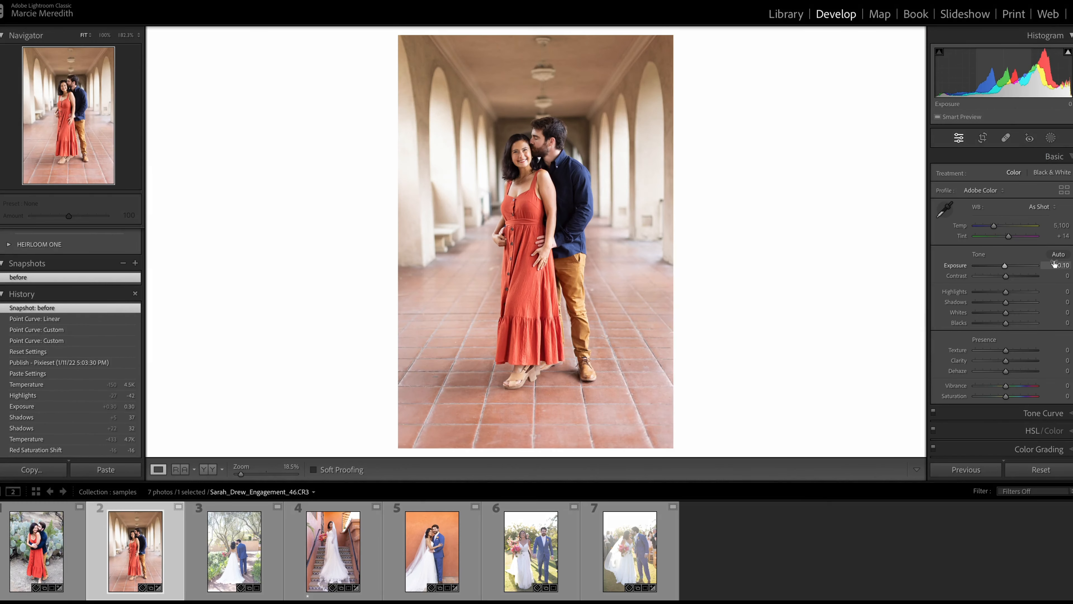
{"action": "key", "text": "Down"}
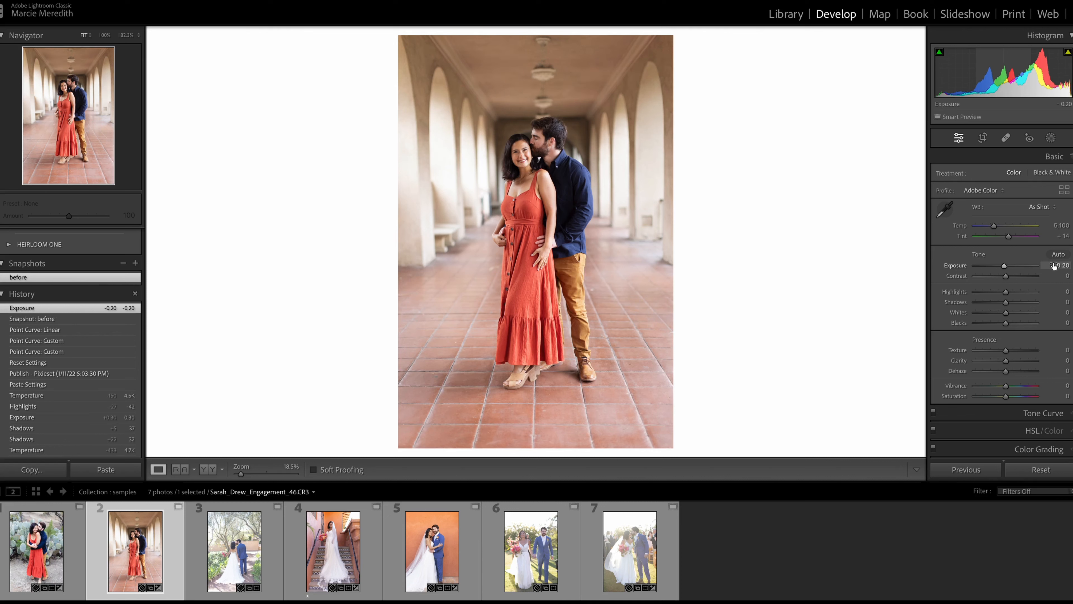
- Build an S-curve on the arcade portrait with a midtone anchor at 129/129, highlights at 193/205 and shadows at 53/40
{"action": "left_click", "coordinate": [1044, 413]}
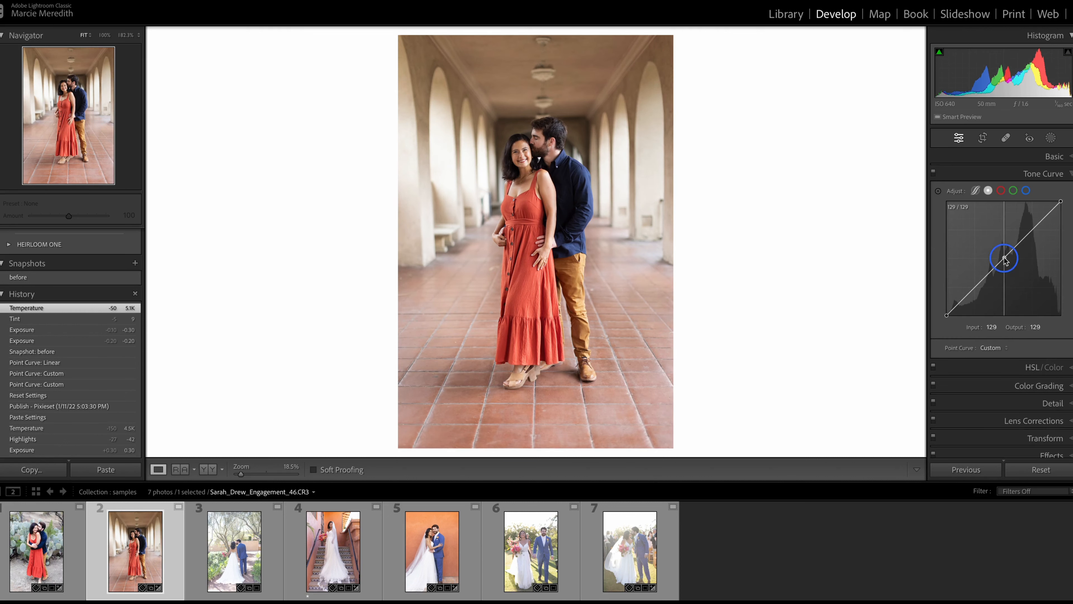
{"action": "left_click", "coordinate": [1005, 259]}
{"action": "left_click_drag", "start_coordinate": [1031, 230], "coordinate": [1034, 224]}
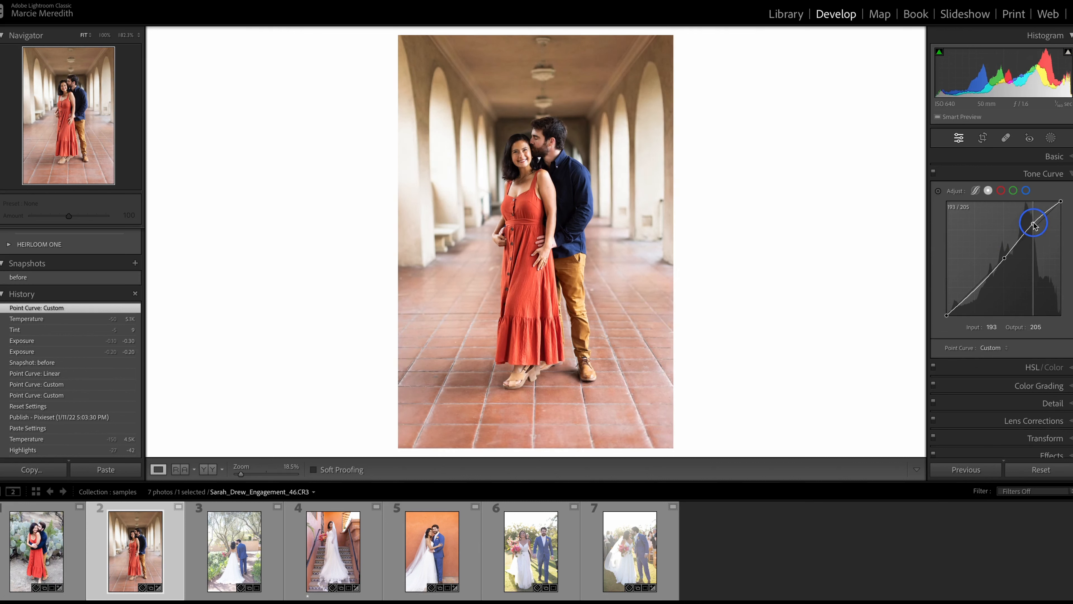
{"action": "left_click_drag", "start_coordinate": [971, 292], "coordinate": [971, 300]}
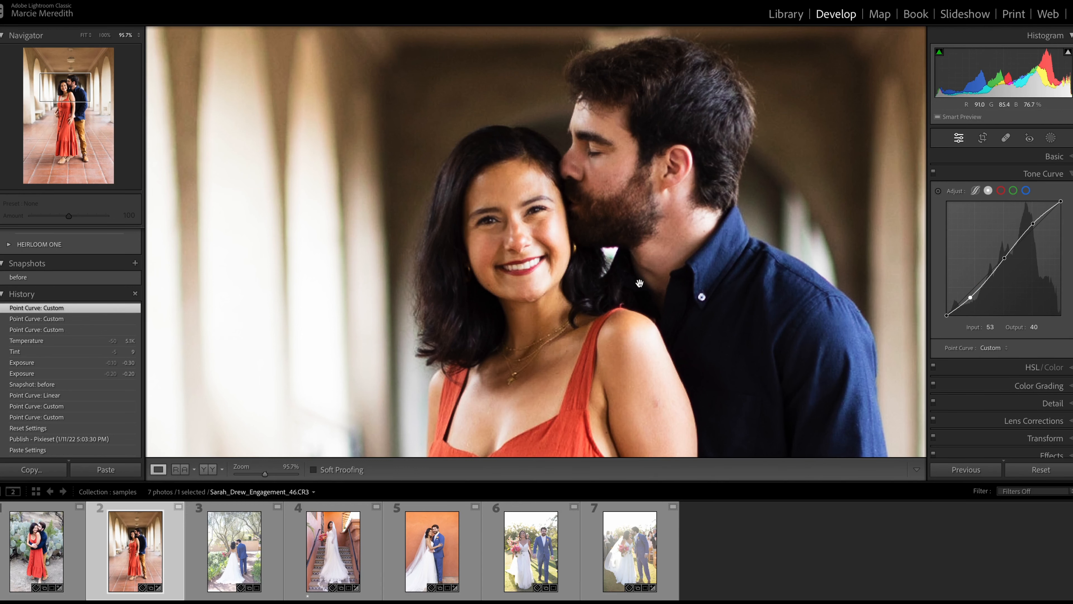
{"action": "left_click", "coordinate": [654, 299]}
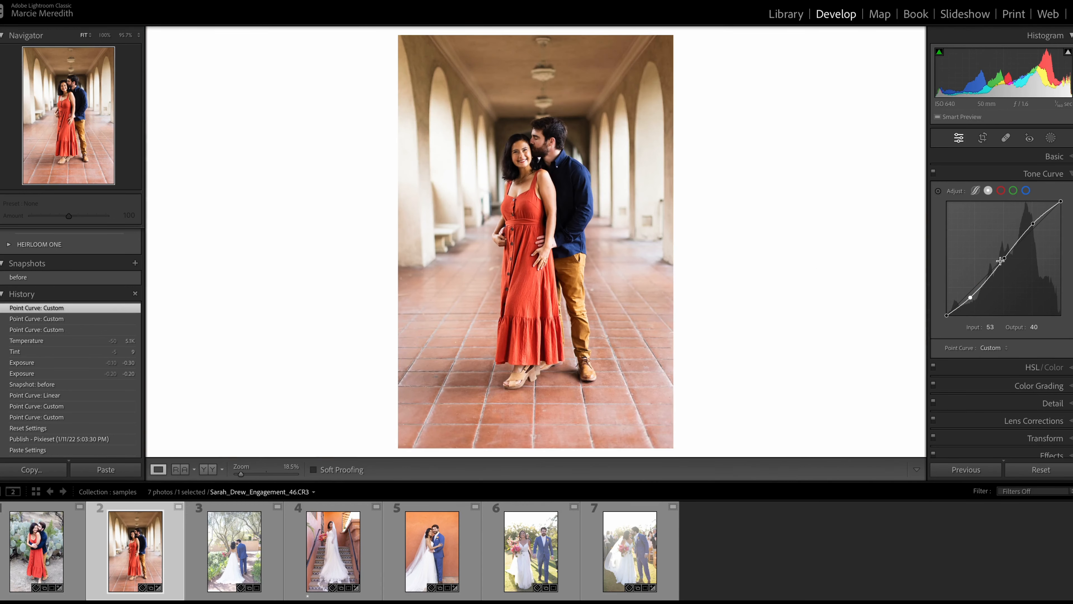
- Reshape the arcade portrait's point curve with shadows at 31/21, midtones at 100/108 and higher highlights, comparing it with the earlier S-curve in the history
{"action": "left_click_drag", "start_coordinate": [1005, 257], "coordinate": [1003, 256]}
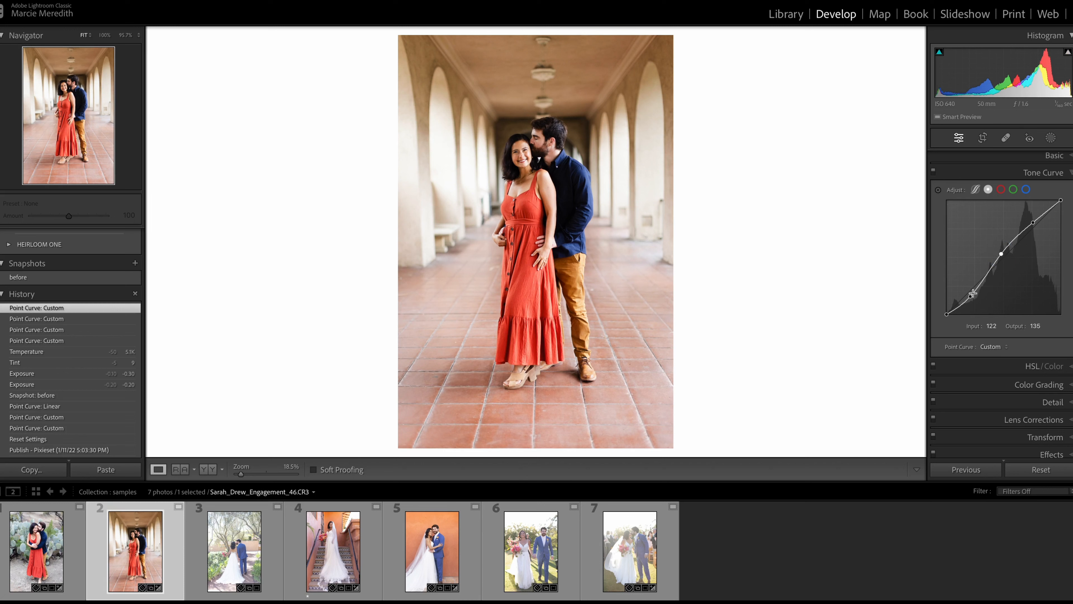
{"action": "left_click_drag", "start_coordinate": [971, 296], "coordinate": [961, 308]}
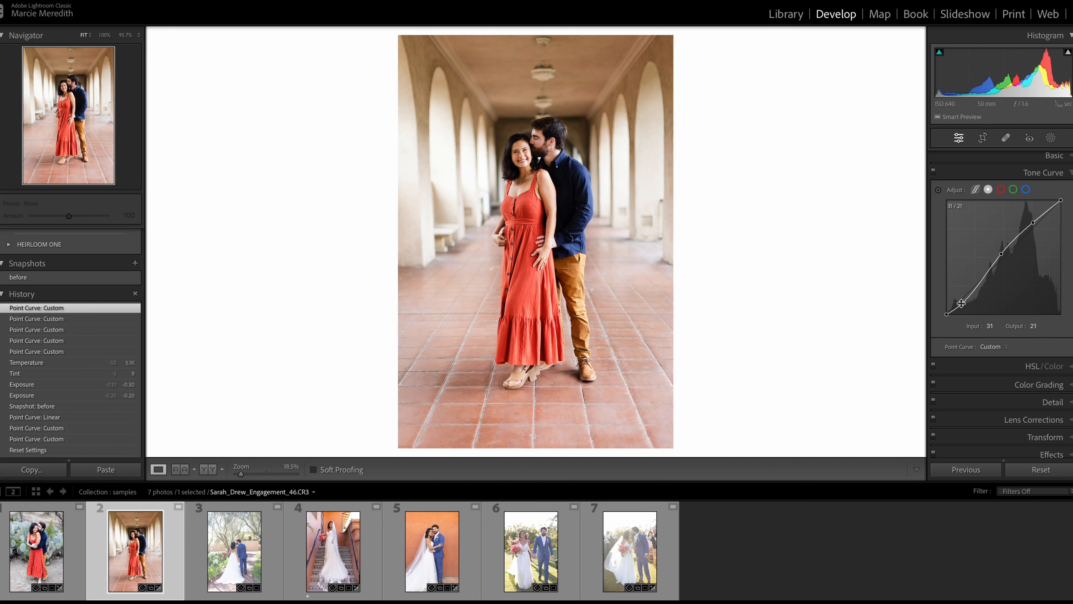
{"action": "left_click_drag", "start_coordinate": [1034, 222], "coordinate": [1041, 215]}
{"action": "left_click_drag", "start_coordinate": [1001, 254], "coordinate": [992, 266]}
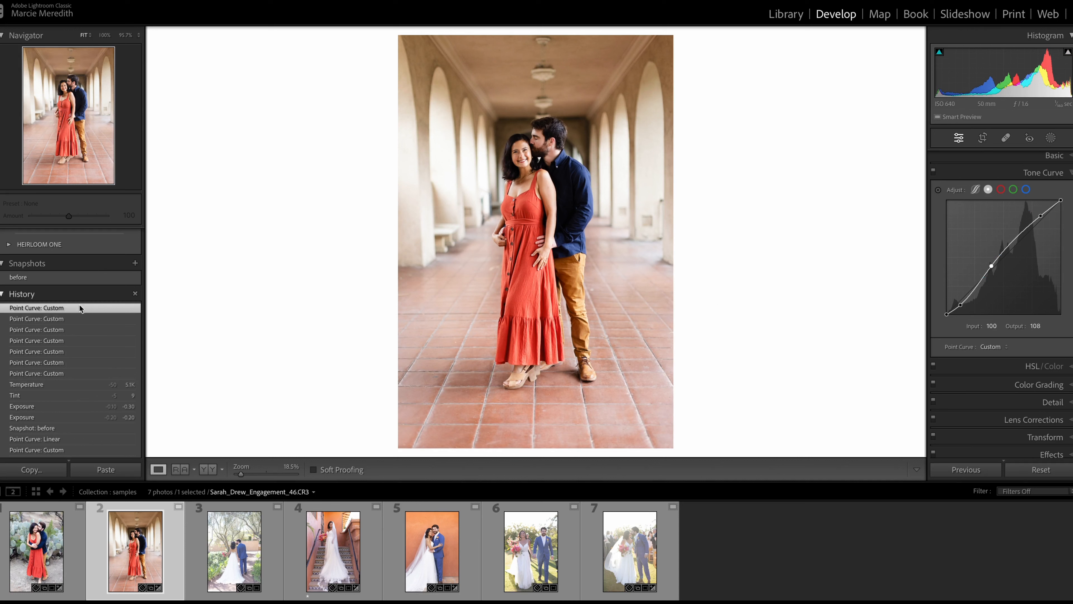
{"action": "left_click", "coordinate": [46, 351]}
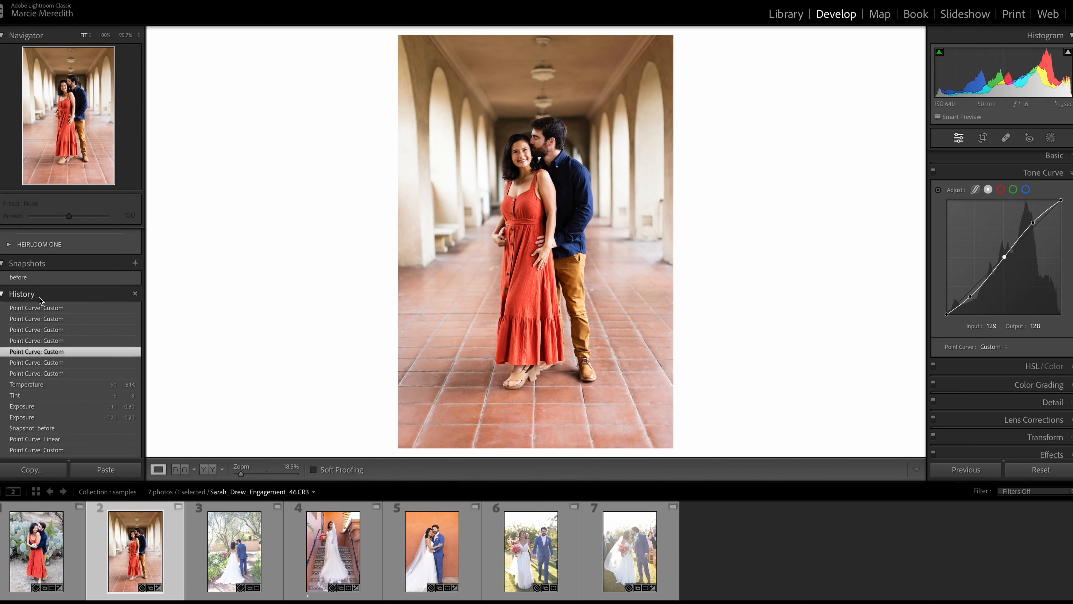
{"action": "left_click", "coordinate": [38, 307]}
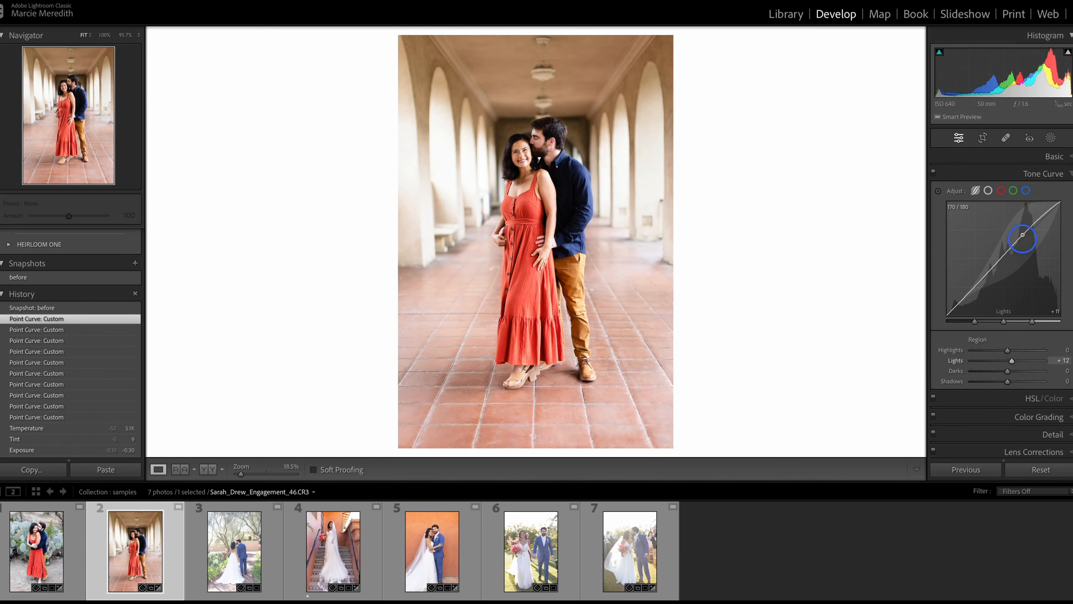
- Adjust the parametric curve to highlights -8, lights +15, darks +3 and shadows +9, and compare it with the history state before these changes
{"action": "left_click_drag", "start_coordinate": [1023, 234], "coordinate": [956, 288]}
{"action": "scroll", "coordinate": [985, 266], "scroll_direction": "down", "scroll_amount": 1}
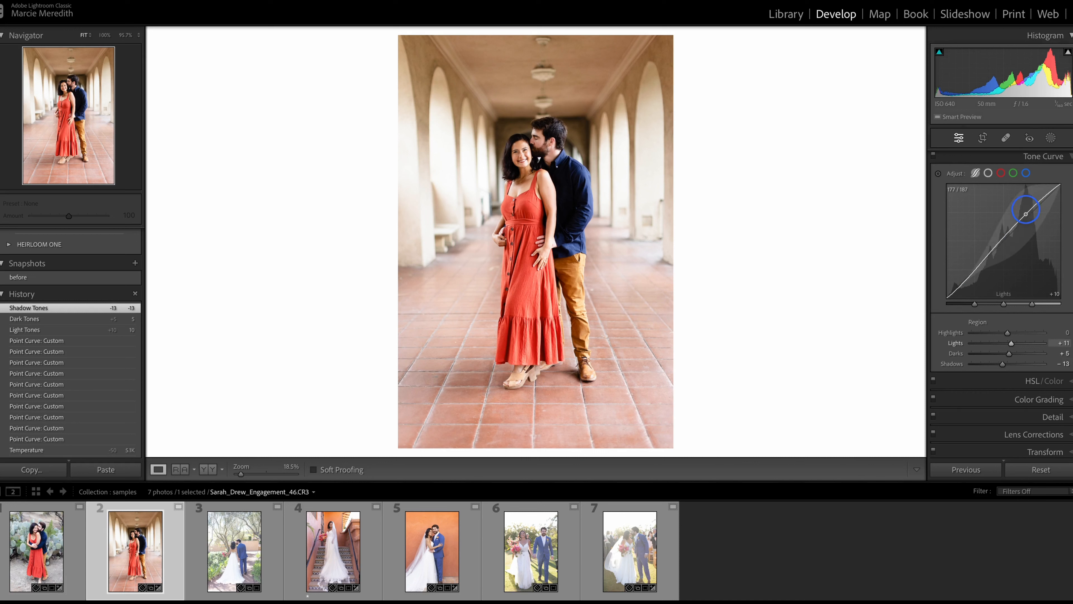
{"action": "left_click_drag", "start_coordinate": [1027, 211], "coordinate": [1042, 210]}
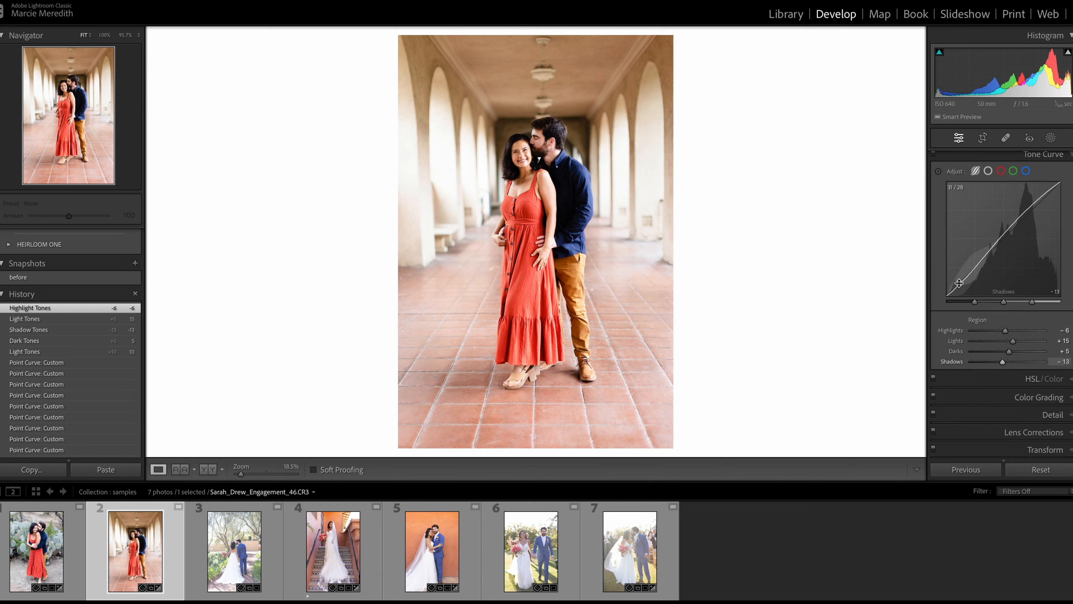
{"action": "left_click_drag", "start_coordinate": [961, 281], "coordinate": [962, 263]}
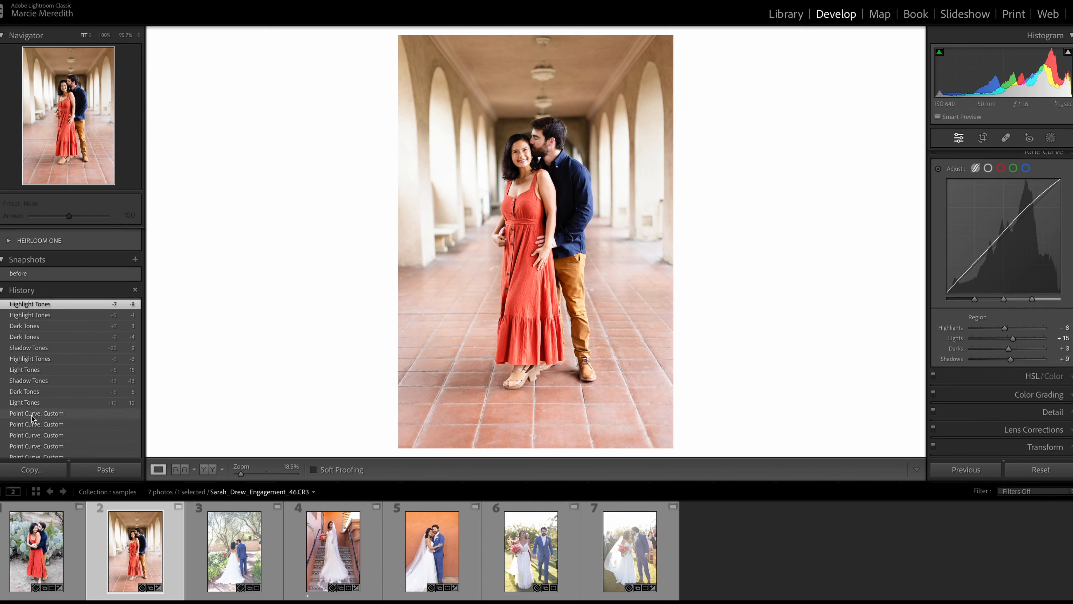
{"action": "left_click", "coordinate": [32, 416]}
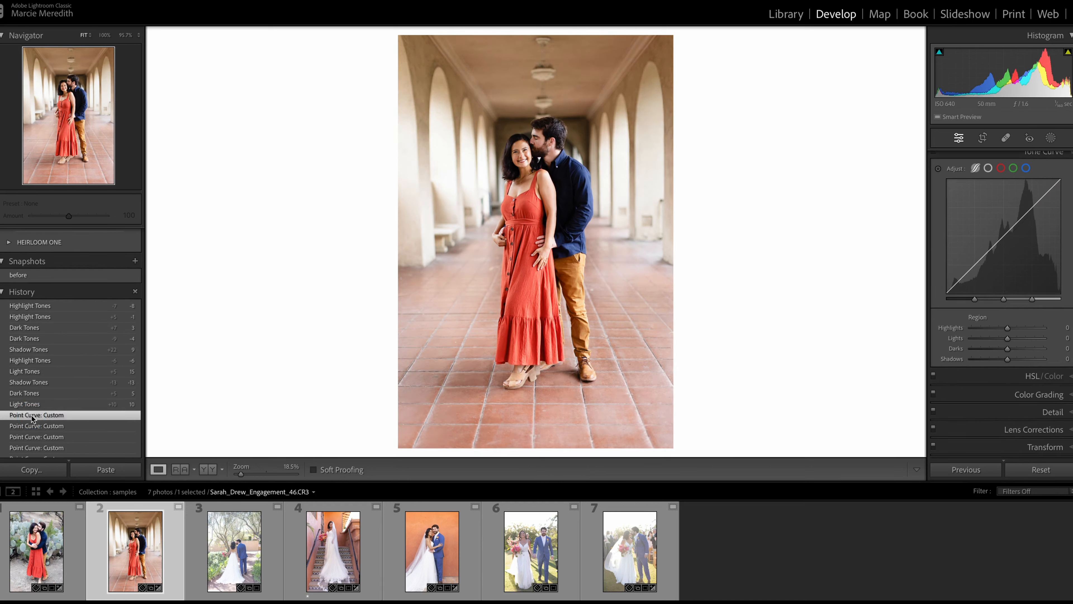
{"action": "left_click", "coordinate": [40, 306]}
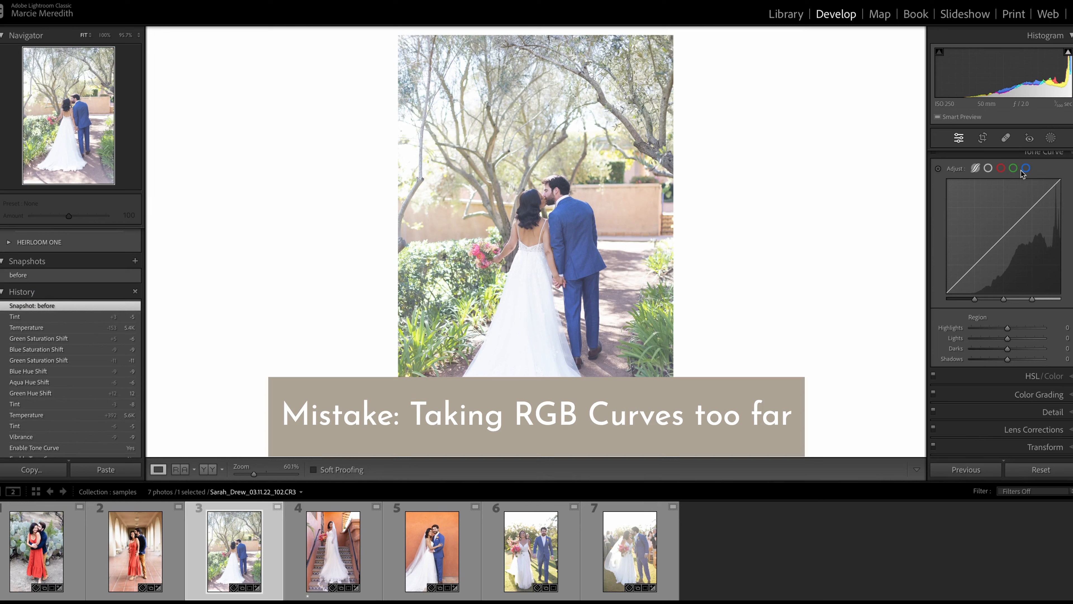
- Try lifting the upper tones of the red channel's curve on the garden wedding photo
{"action": "scroll", "coordinate": [1023, 178], "scroll_direction": "up", "scroll_amount": 2}
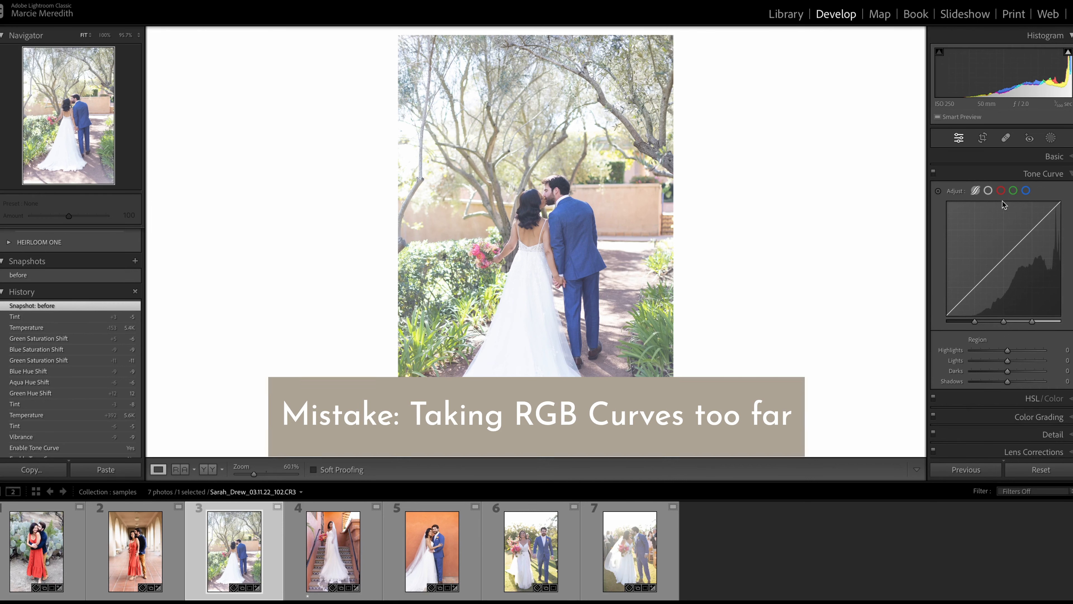
{"action": "left_click", "coordinate": [1001, 190]}
{"action": "left_click_drag", "start_coordinate": [1026, 236], "coordinate": [1023, 232]}
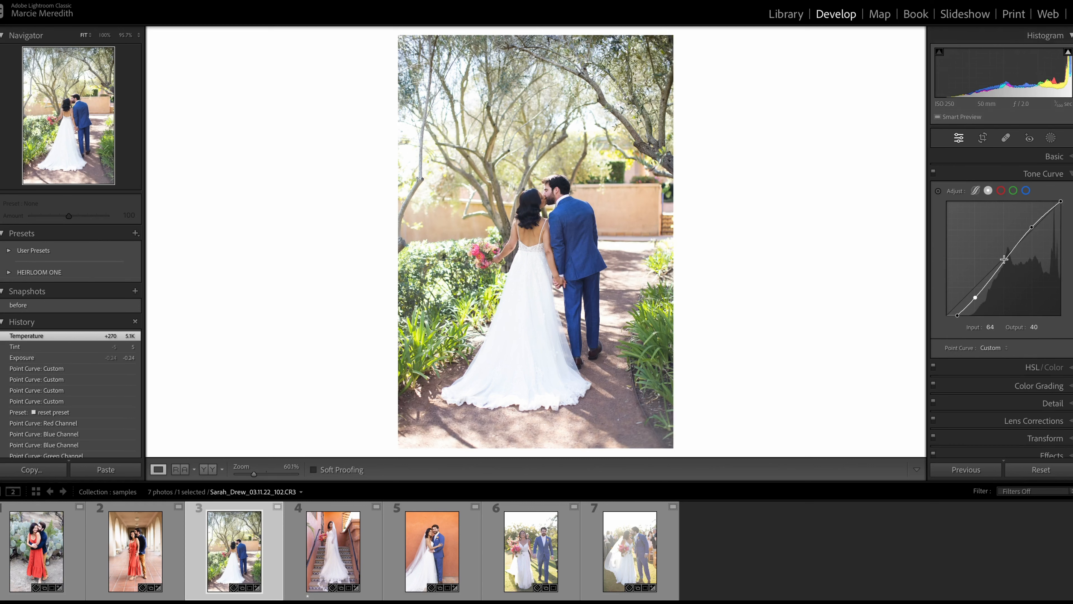
- Fine-tune the midtone and shadow points of the garden photo's point curve, and set the parametric lights to +5 and darks to -3
{"action": "left_click_drag", "start_coordinate": [1005, 258], "coordinate": [1004, 257]}
{"action": "left_click_drag", "start_coordinate": [976, 300], "coordinate": [974, 302]}
{"action": "left_click", "coordinate": [976, 191]}
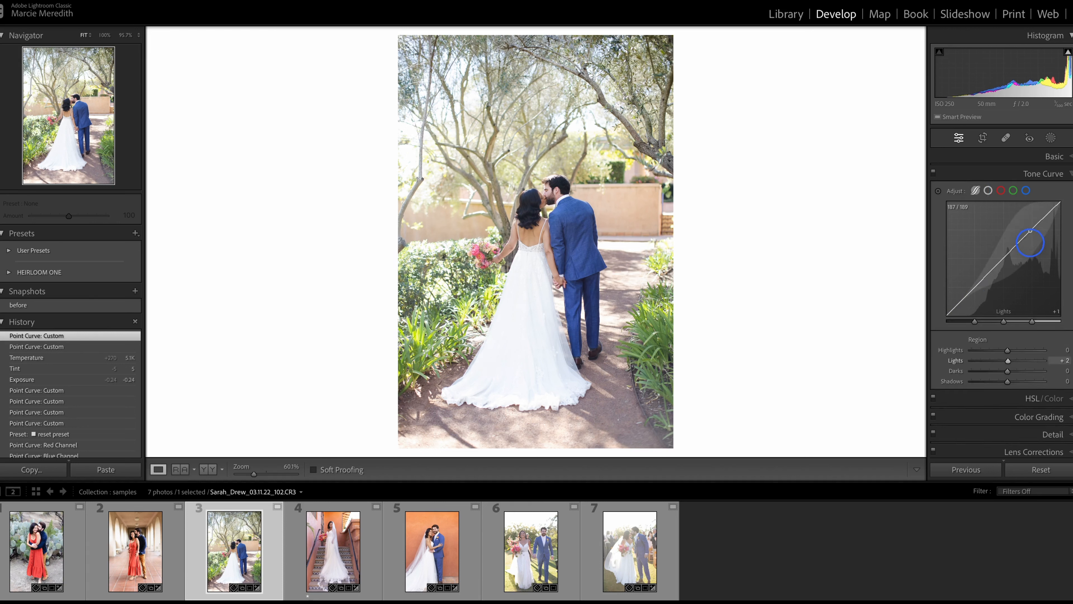
{"action": "left_click_drag", "start_coordinate": [1031, 250], "coordinate": [1032, 245]}
{"action": "left_click_drag", "start_coordinate": [977, 283], "coordinate": [977, 287]}
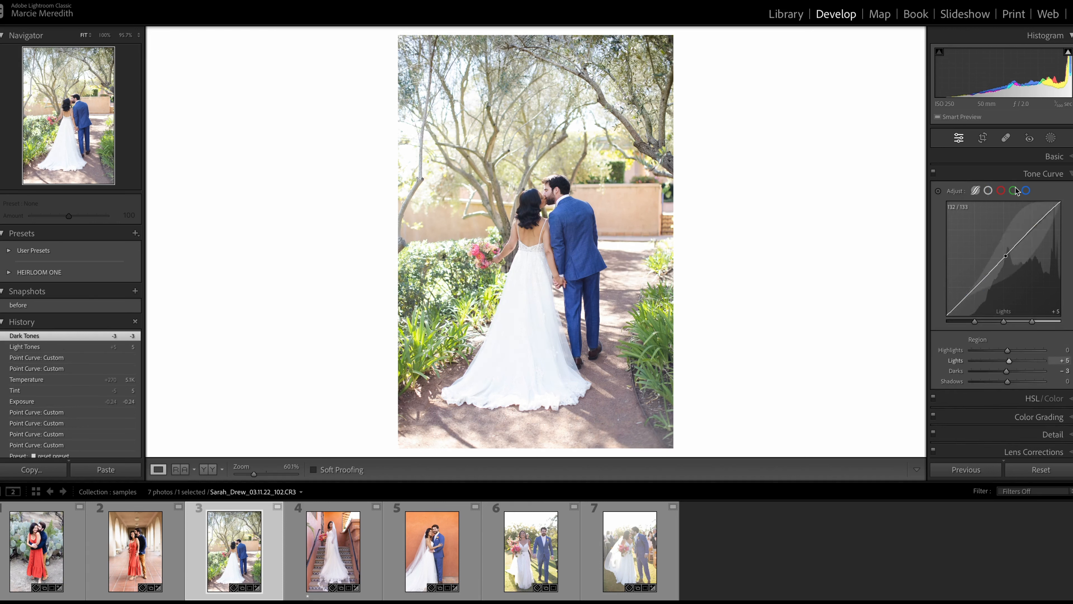
- Build a gentle red channel S-curve anchored at 128/128 with raised highlights and shadows at 66/58, plus a similar green curve with shadows at 66/61
{"action": "left_click", "coordinate": [1001, 191]}
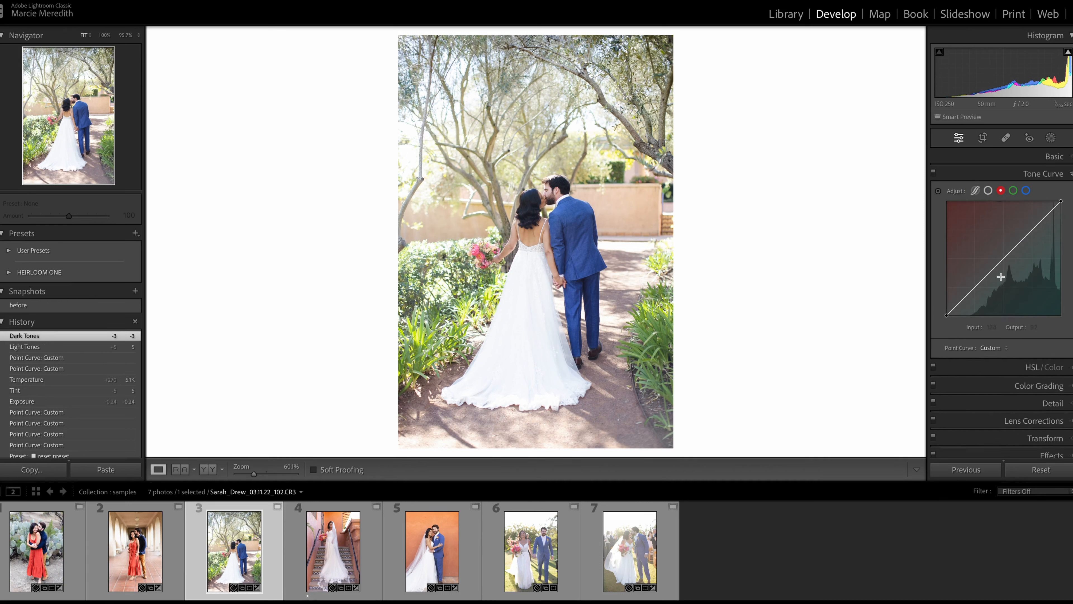
{"action": "left_click", "coordinate": [1004, 258]}
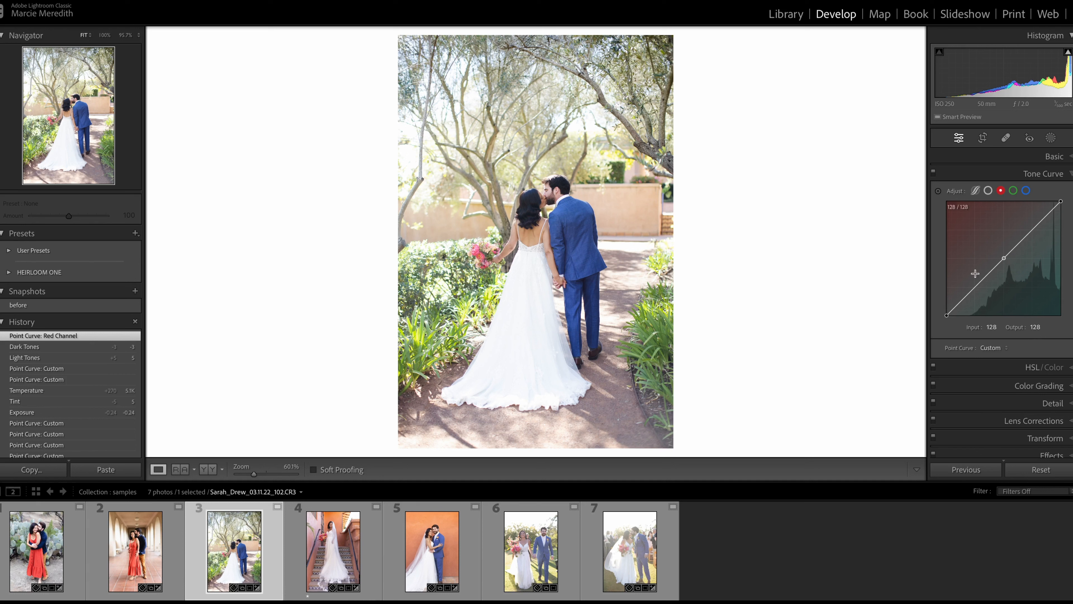
{"action": "left_click", "coordinate": [1034, 228]}
{"action": "left_click_drag", "start_coordinate": [1034, 226], "coordinate": [1032, 227]}
{"action": "left_click_drag", "start_coordinate": [977, 286], "coordinate": [977, 291]}
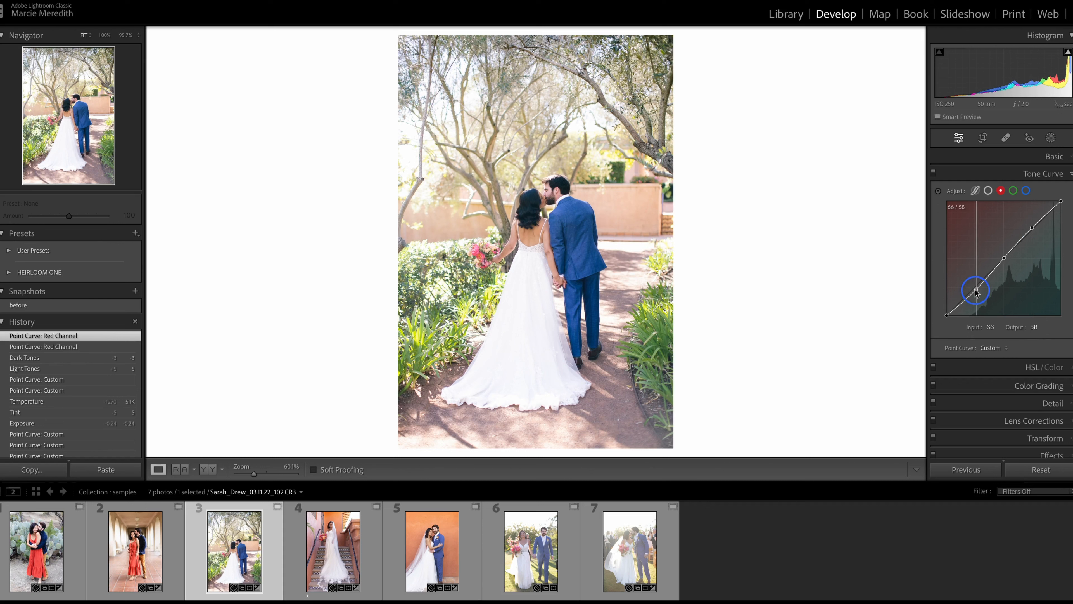
{"action": "left_click_drag", "start_coordinate": [976, 291], "coordinate": [976, 291]}
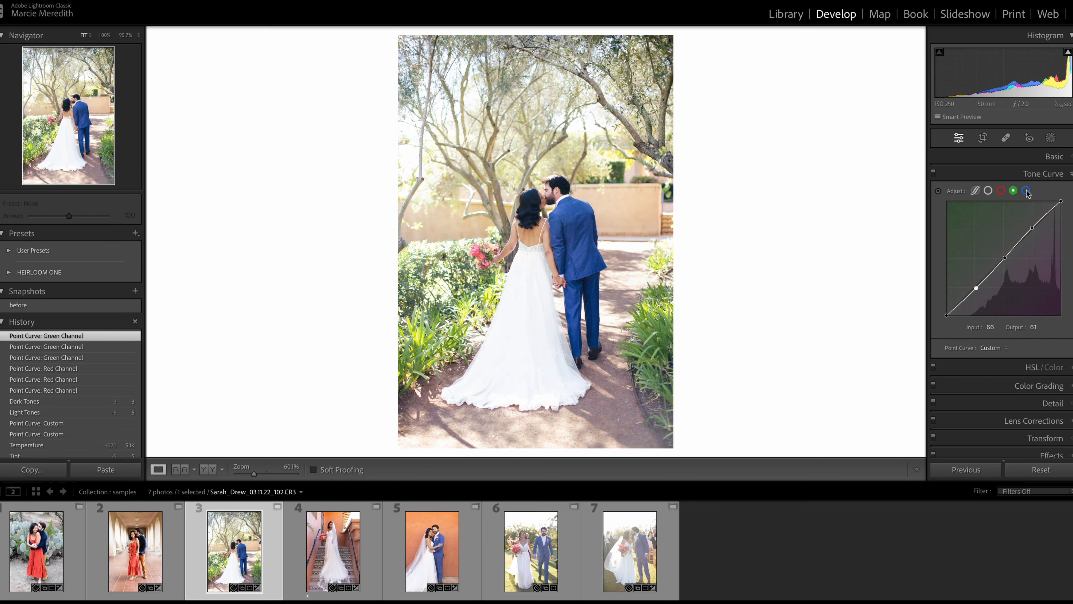
- Build a blue channel S-curve with points at 128/128, 189/194 and 63/57, and compare it with the history state before the channel edits
{"action": "left_click", "coordinate": [1027, 190]}
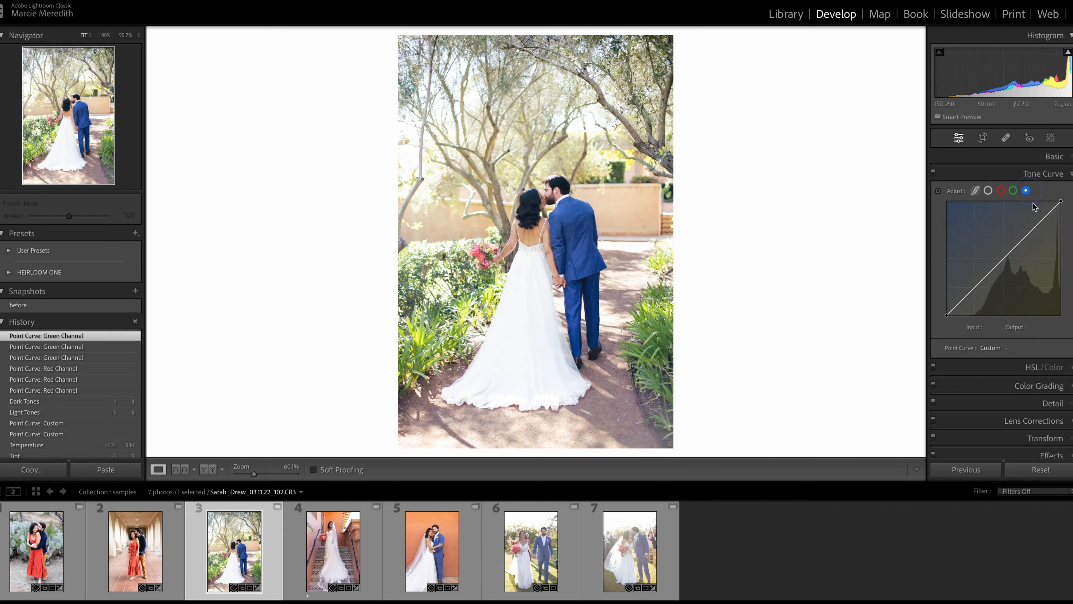
{"action": "left_click", "coordinate": [1004, 258]}
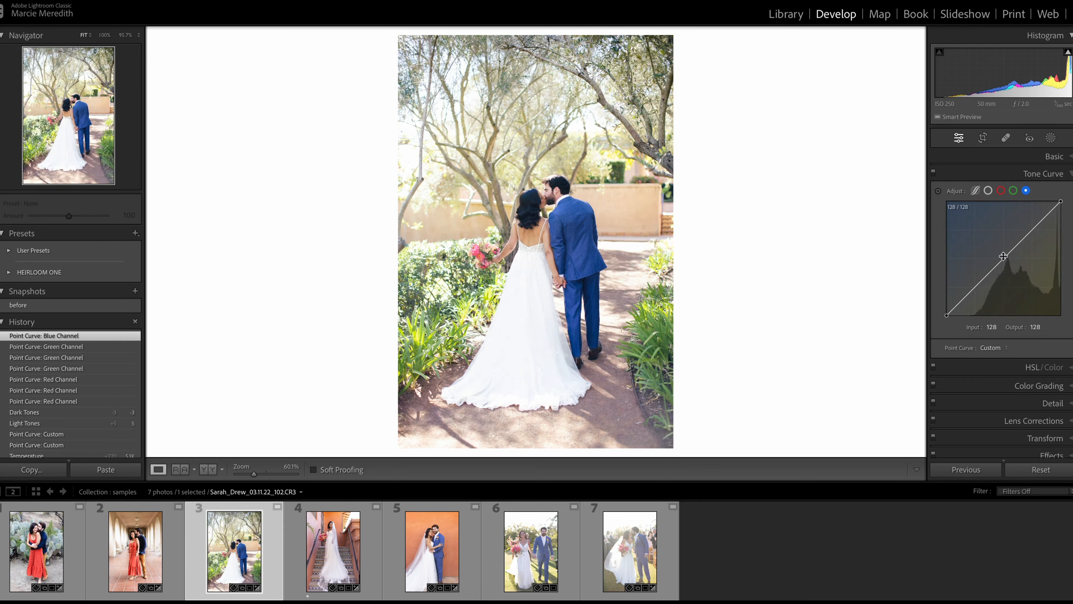
{"action": "left_click_drag", "start_coordinate": [1033, 230], "coordinate": [1031, 229]}
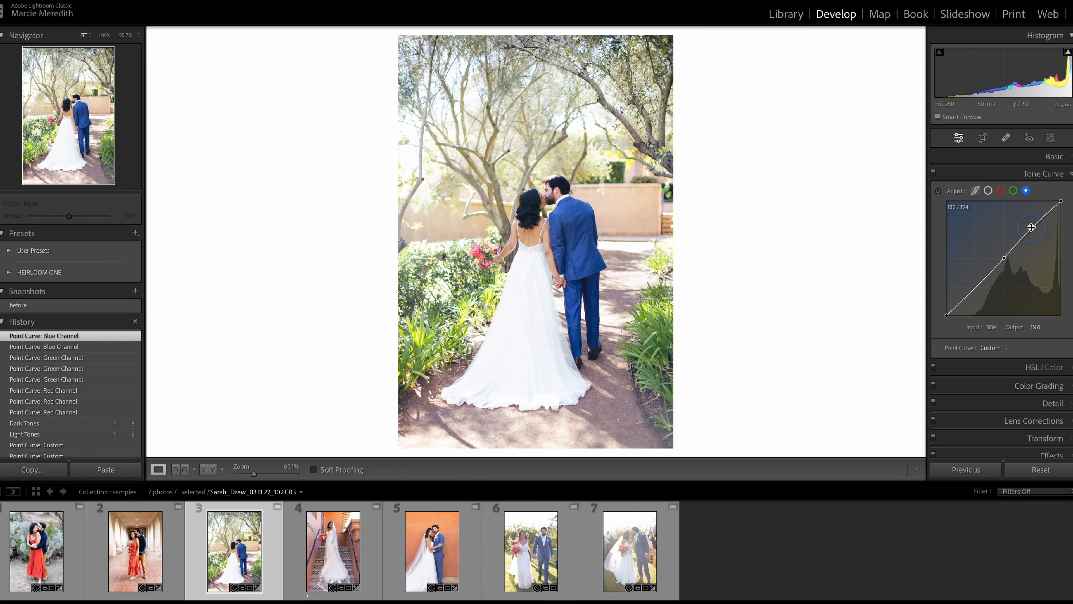
{"action": "left_click", "coordinate": [974, 290]}
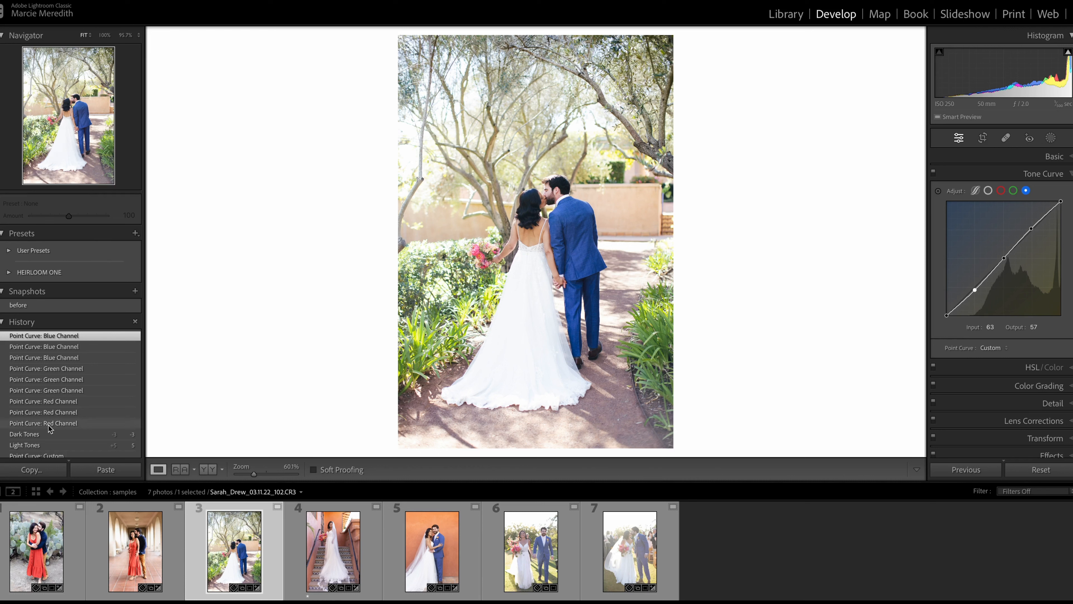
{"action": "left_click", "coordinate": [49, 434]}
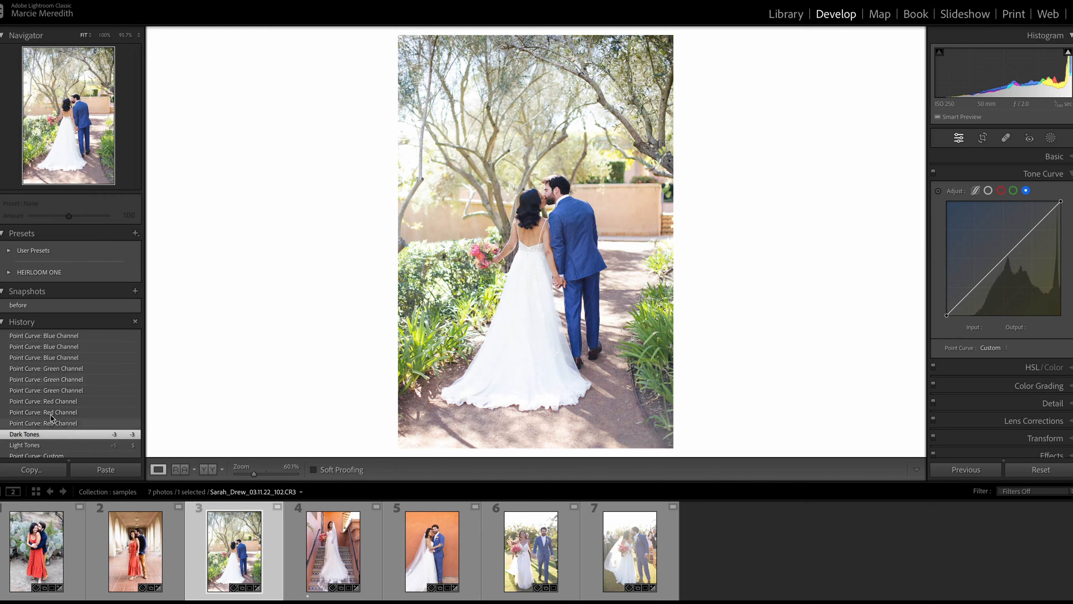
{"action": "left_click", "coordinate": [49, 335]}
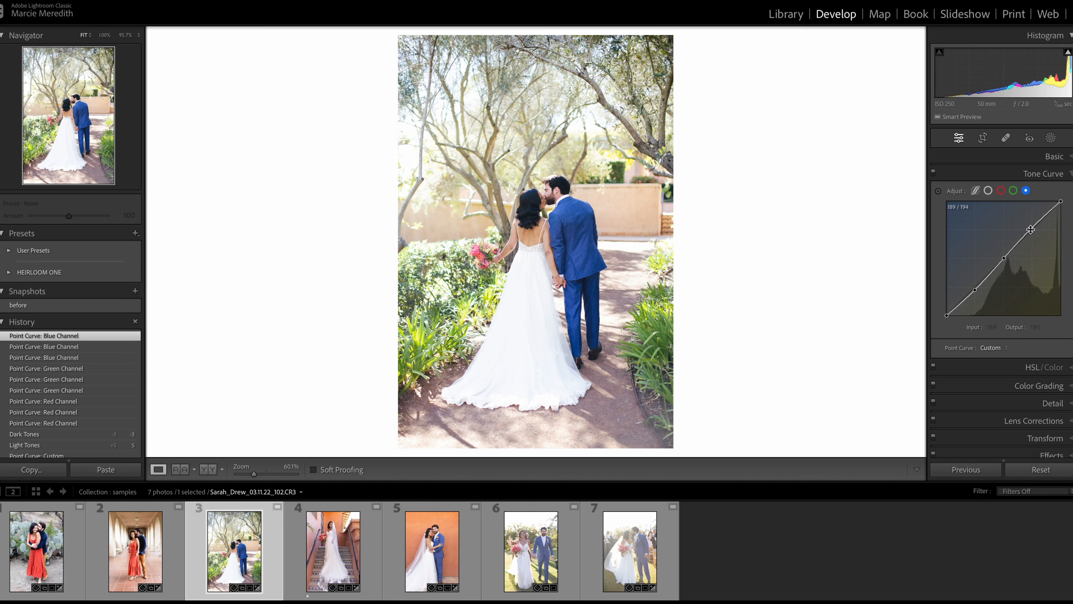
- Fine-tune the blue channel's highlight point and the red channel curve, and set the blue shadow point to 69/59
{"action": "left_click_drag", "start_coordinate": [1032, 229], "coordinate": [1033, 226]}
{"action": "left_click", "coordinate": [1001, 190]}
{"action": "left_click", "coordinate": [1026, 189]}
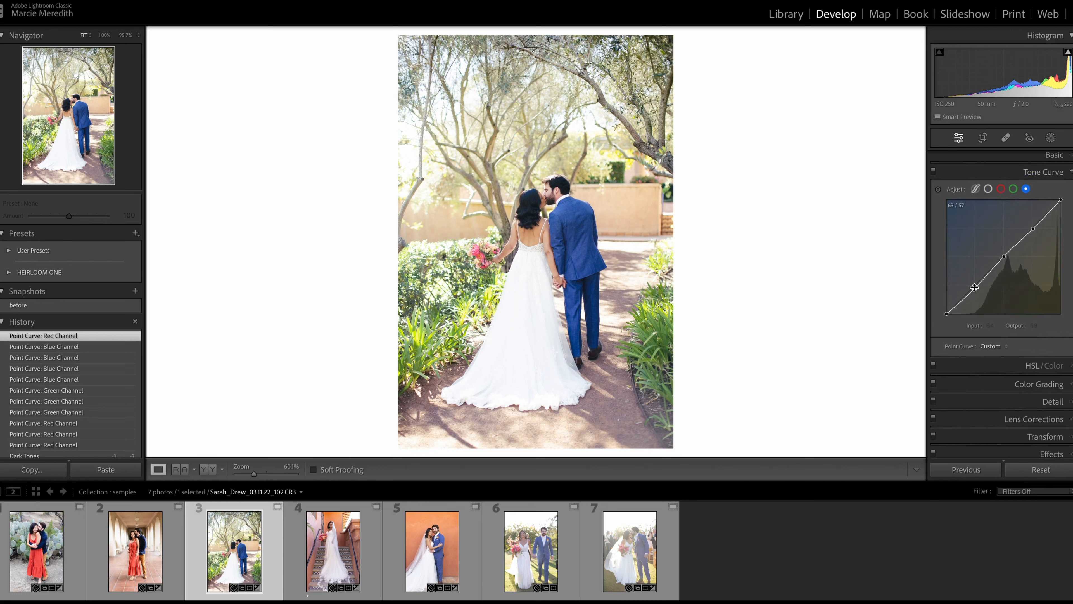
{"action": "mouse_move", "coordinate": [975, 288]}
{"action": "left_mouse_down"}
{"action": "mouse_move", "coordinate": [973, 280]}
{"action": "mouse_move", "coordinate": [977, 287]}
{"action": "left_mouse_up"}
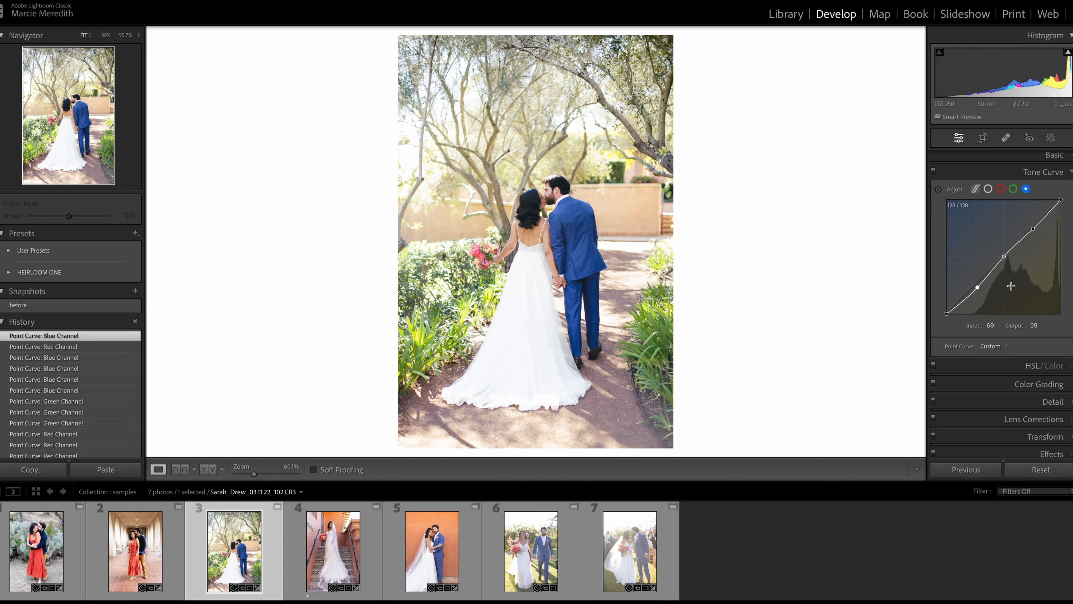
{"action": "left_click", "coordinate": [1002, 189]}
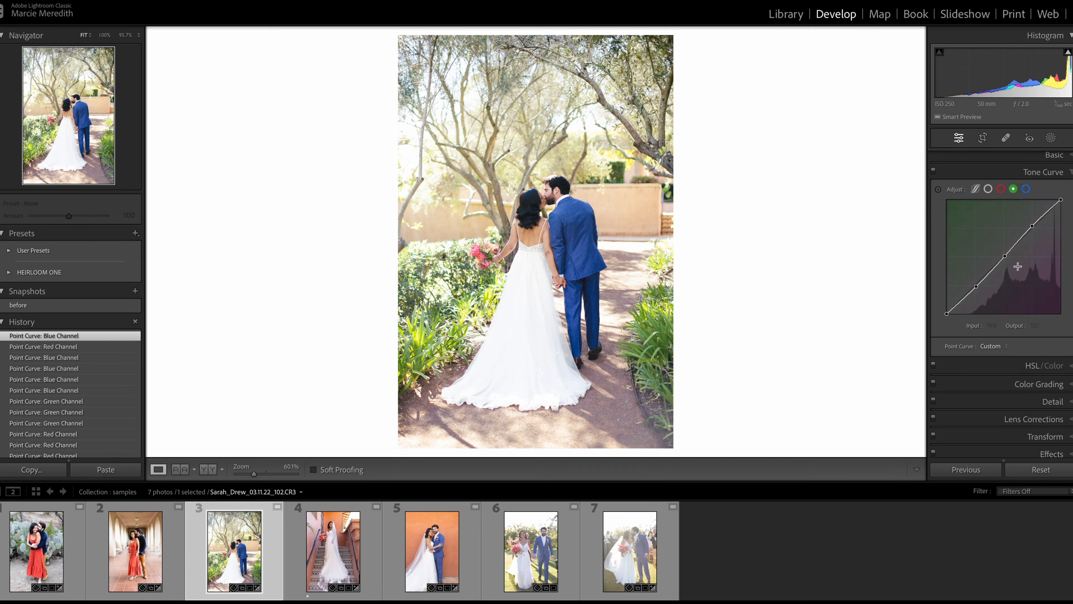
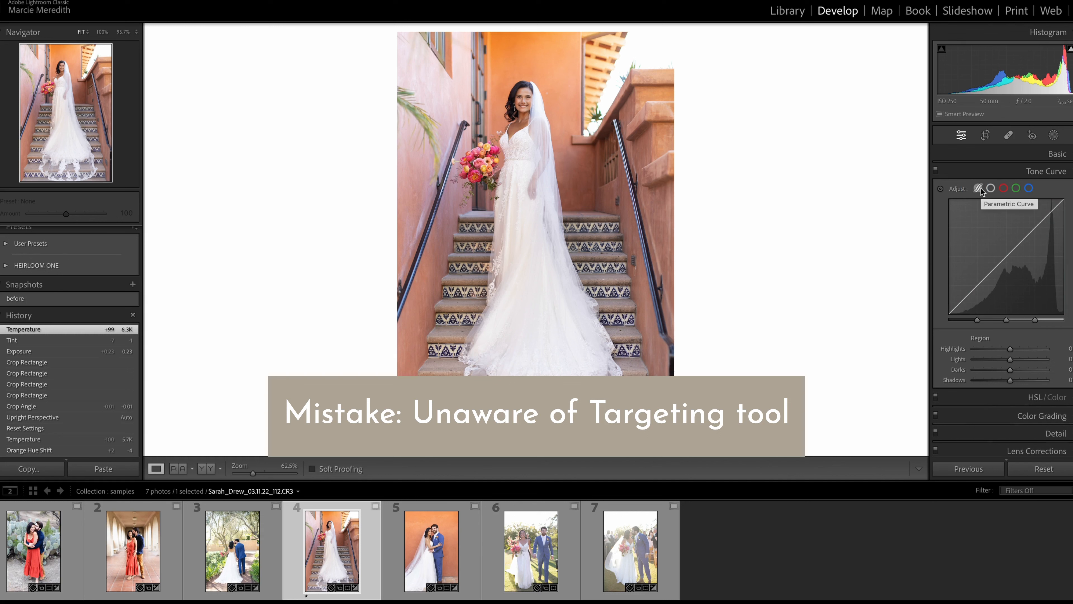
- On the staircase bridal portrait, examine the targeted adjustment tools for the tone curve and for the HSL hue
{"action": "left_click", "coordinate": [941, 189]}
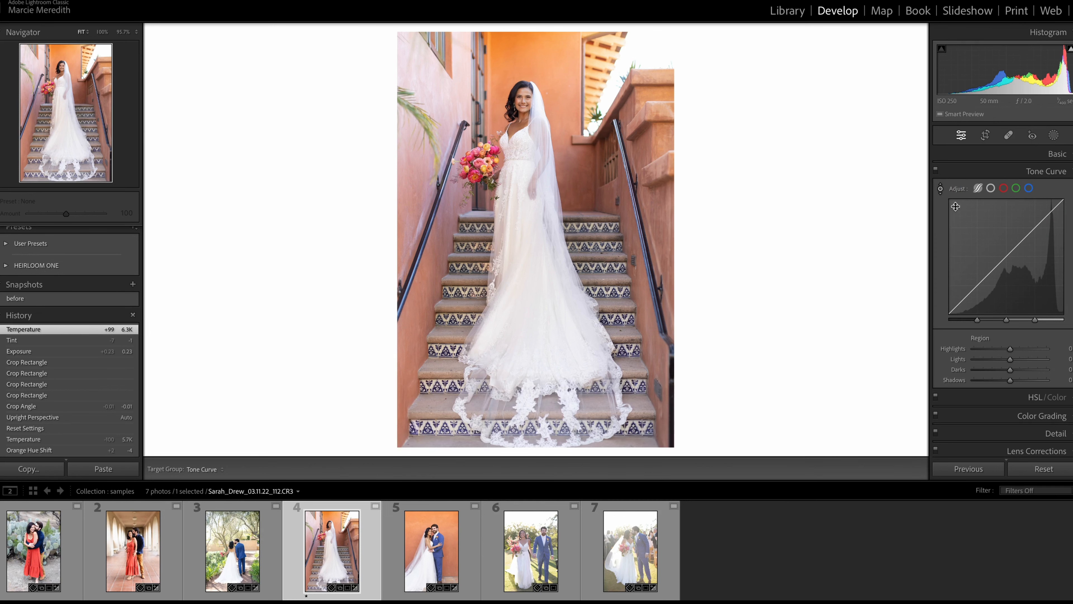
{"action": "left_click", "coordinate": [1003, 397]}
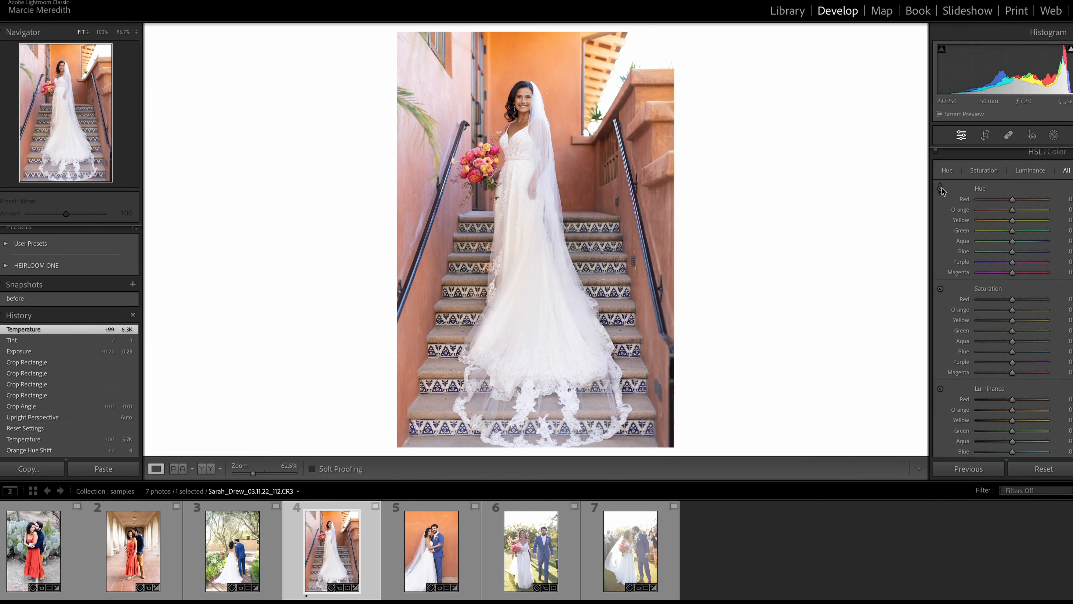
{"action": "left_click", "coordinate": [942, 189]}
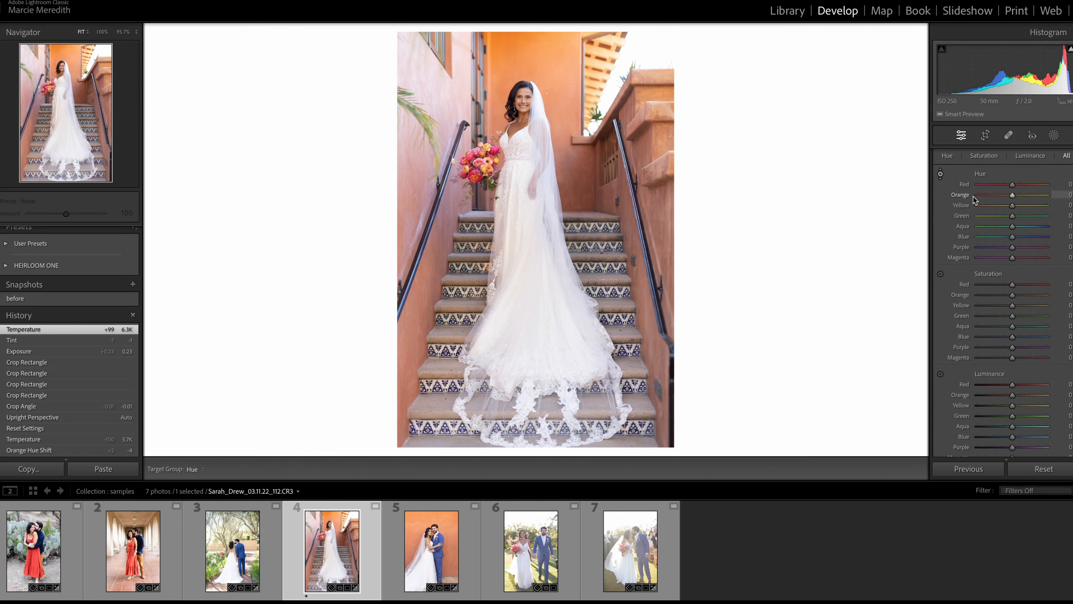
{"action": "scroll", "coordinate": [997, 181], "scroll_direction": "up", "scroll_amount": 3}
{"action": "left_click", "coordinate": [998, 173]}
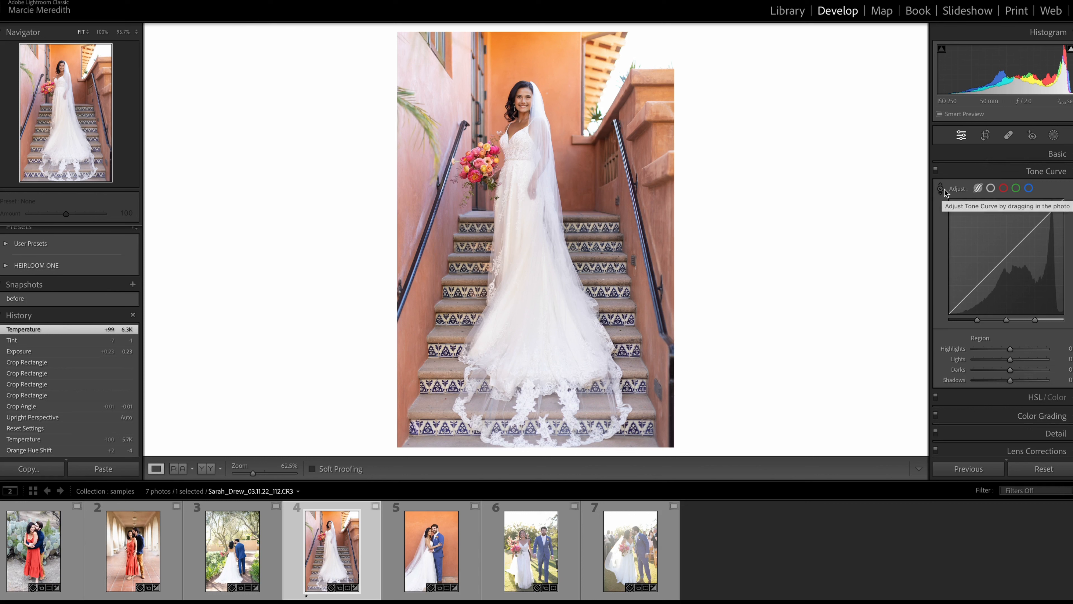
- Use the point curve's targeted adjustment tool to place a 228/228 curve point from the bride's white dress
{"action": "left_click", "coordinate": [978, 189]}
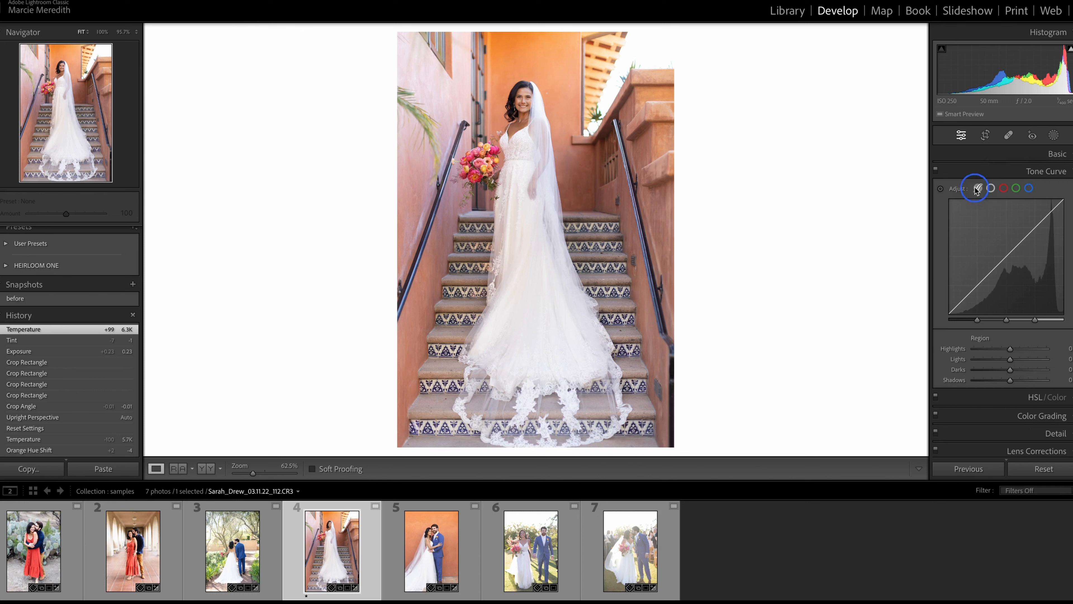
{"action": "left_click", "coordinate": [991, 188]}
{"action": "left_click", "coordinate": [940, 188]}
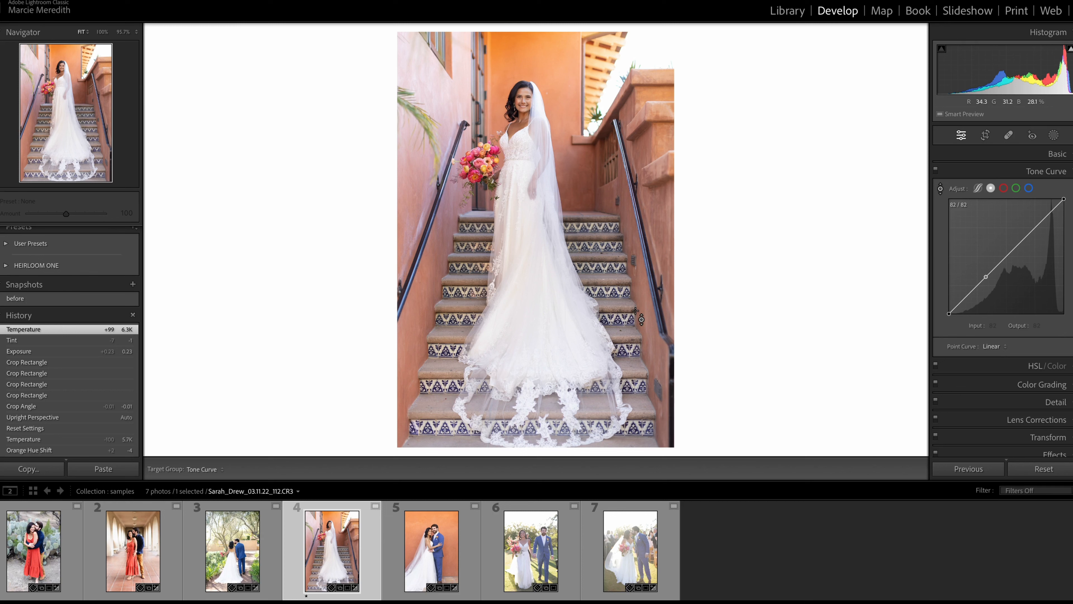
{"action": "left_click", "coordinate": [534, 321]}
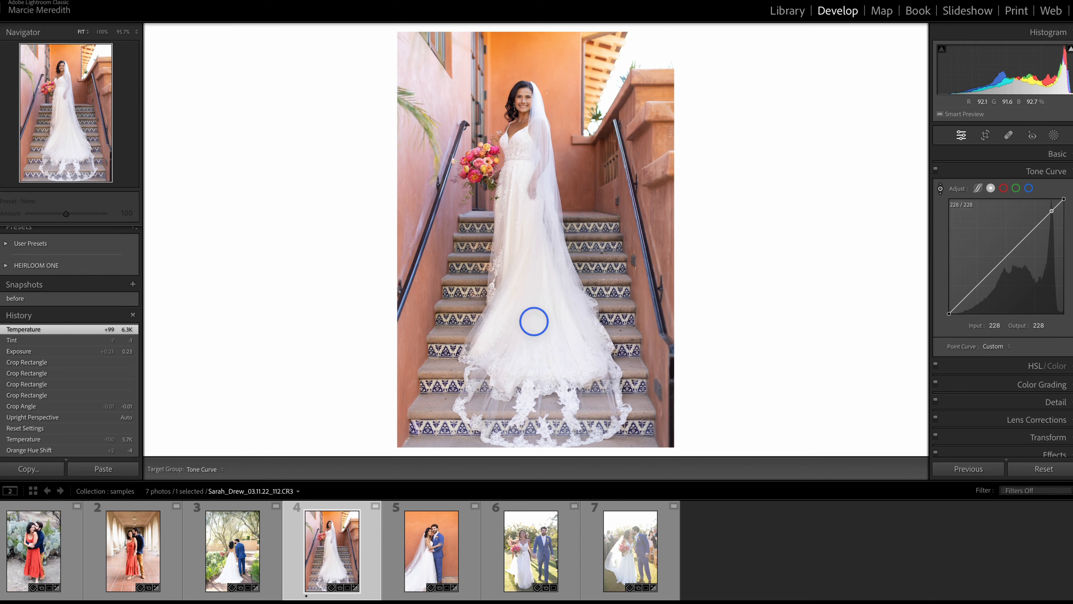
- Shape the point curve with the targeted adjustment tool on the bridal portrait, setting points including 228/232, 163/173 and 112/121
{"action": "left_click_drag", "start_coordinate": [534, 321], "coordinate": [529, 304]}
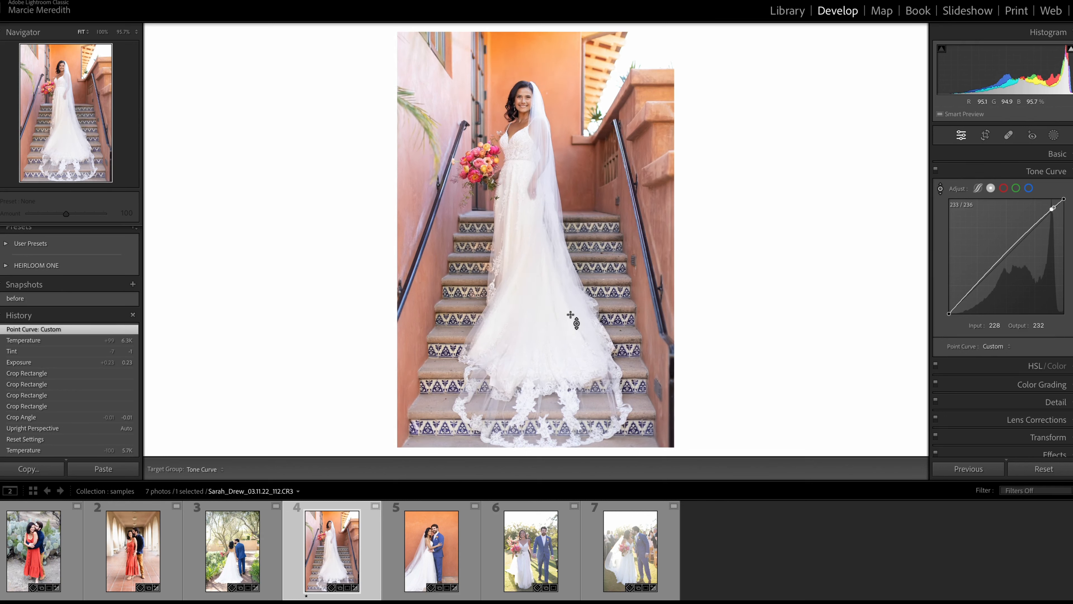
{"action": "left_click_drag", "start_coordinate": [658, 44], "coordinate": [657, 44]}
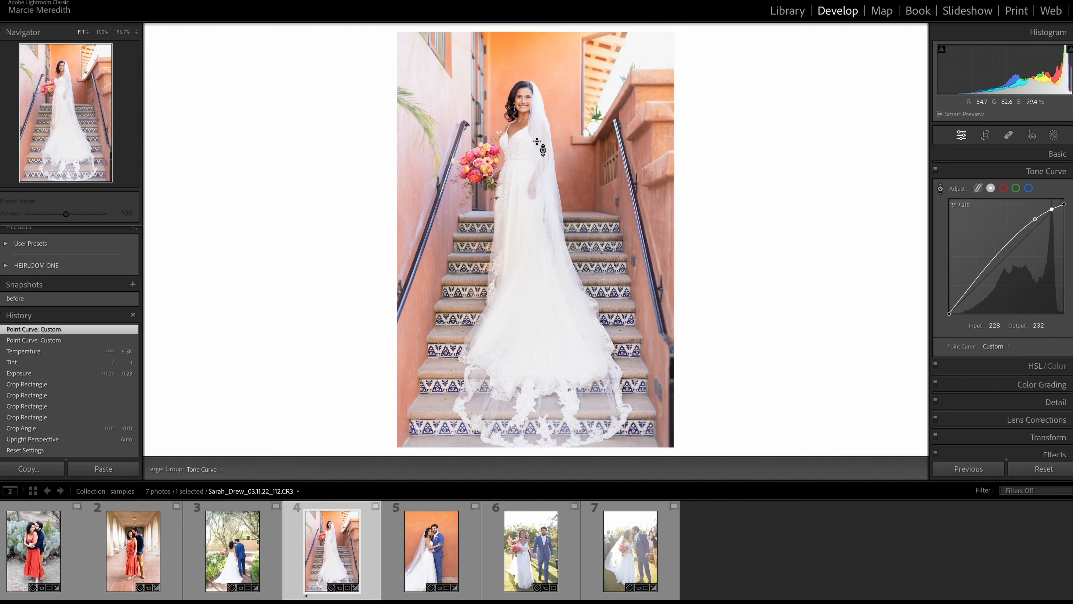
{"action": "left_click_drag", "start_coordinate": [654, 91], "coordinate": [653, 90]}
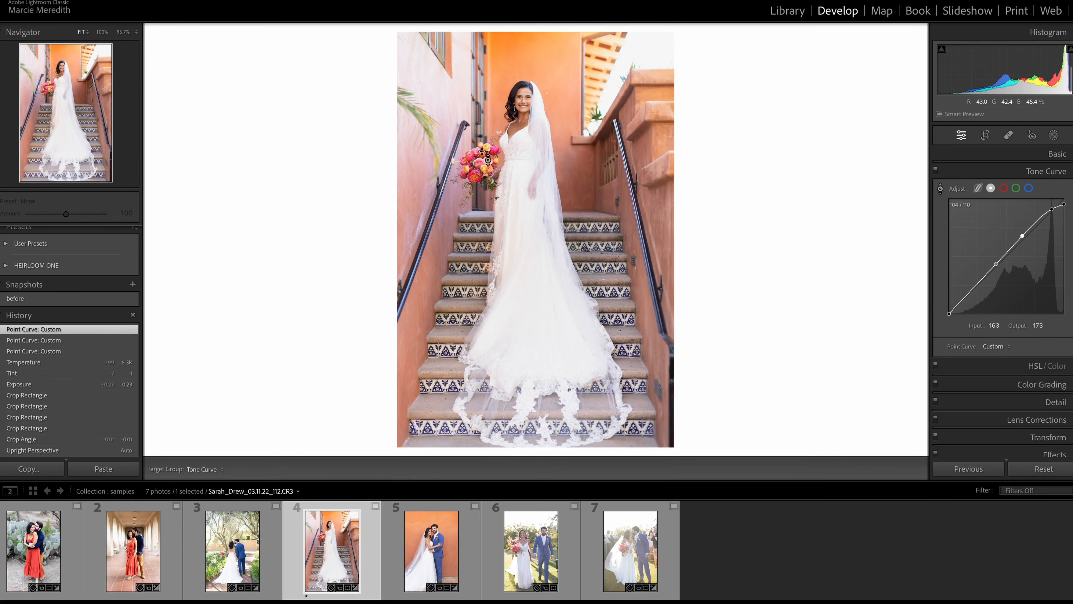
{"action": "left_click_drag", "start_coordinate": [523, 114], "coordinate": [522, 105]}
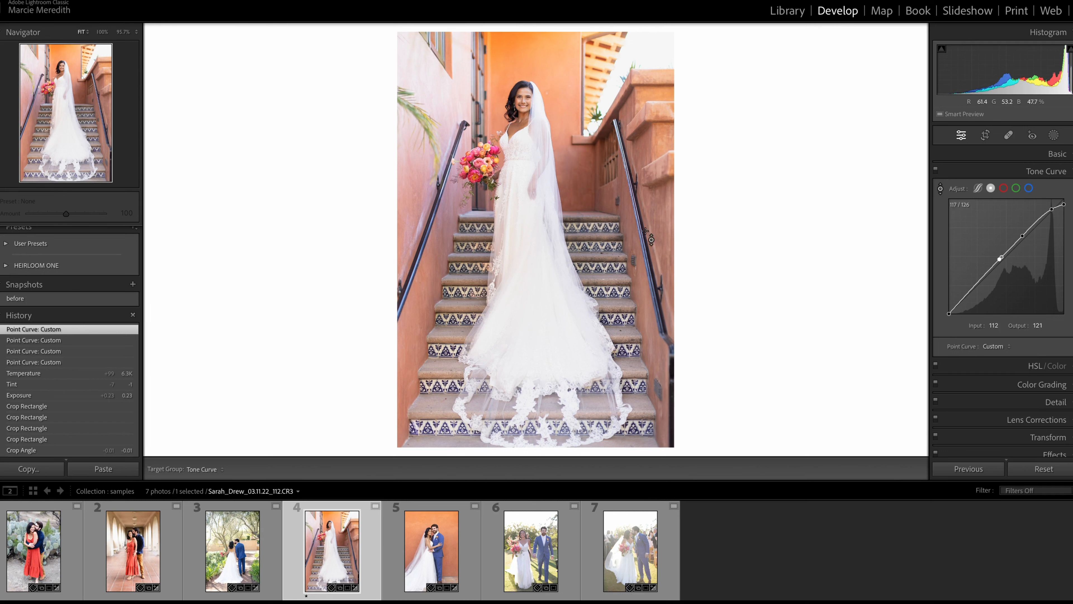
{"action": "left_click_drag", "start_coordinate": [638, 208], "coordinate": [637, 210]}
- On the bridal portrait's parametric curve, set Lights to +11, Highlights to -32, Shadows to -2 and Darks to +3
{"action": "left_click", "coordinate": [979, 188]}
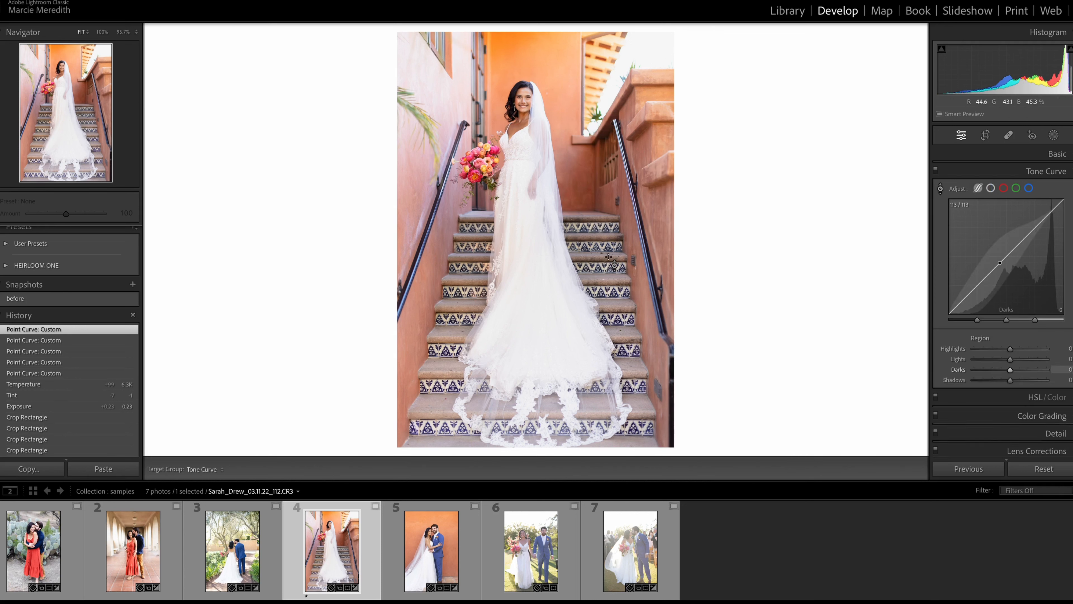
{"action": "left_click_drag", "start_coordinate": [1009, 254], "coordinate": [1009, 250]}
{"action": "left_click_drag", "start_coordinate": [1060, 201], "coordinate": [1061, 221]}
{"action": "left_click_drag", "start_coordinate": [1060, 222], "coordinate": [1060, 223]}
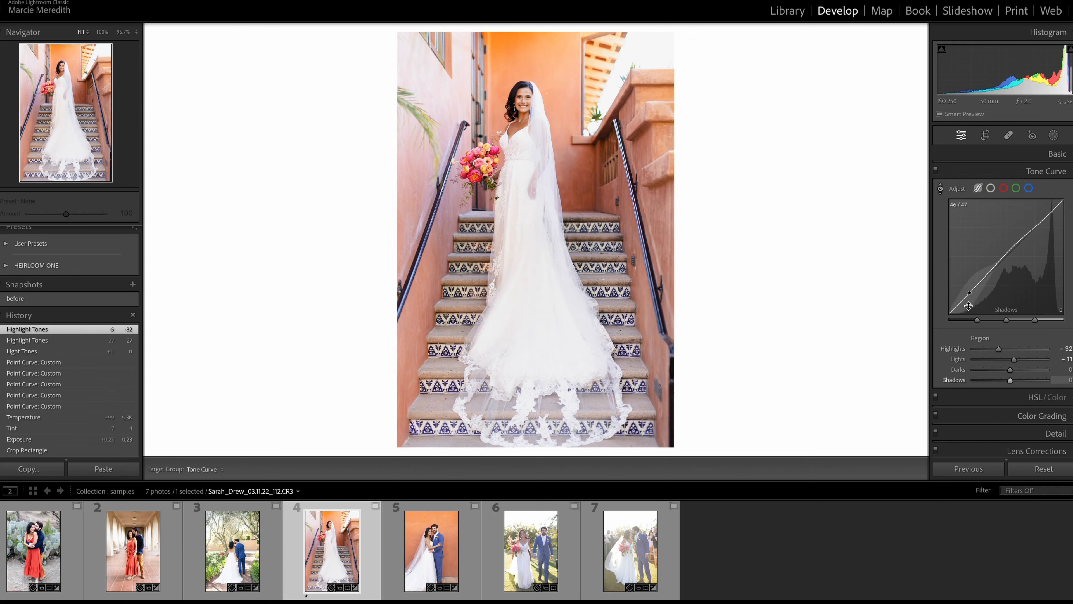
{"action": "left_click_drag", "start_coordinate": [957, 308], "coordinate": [957, 311]}
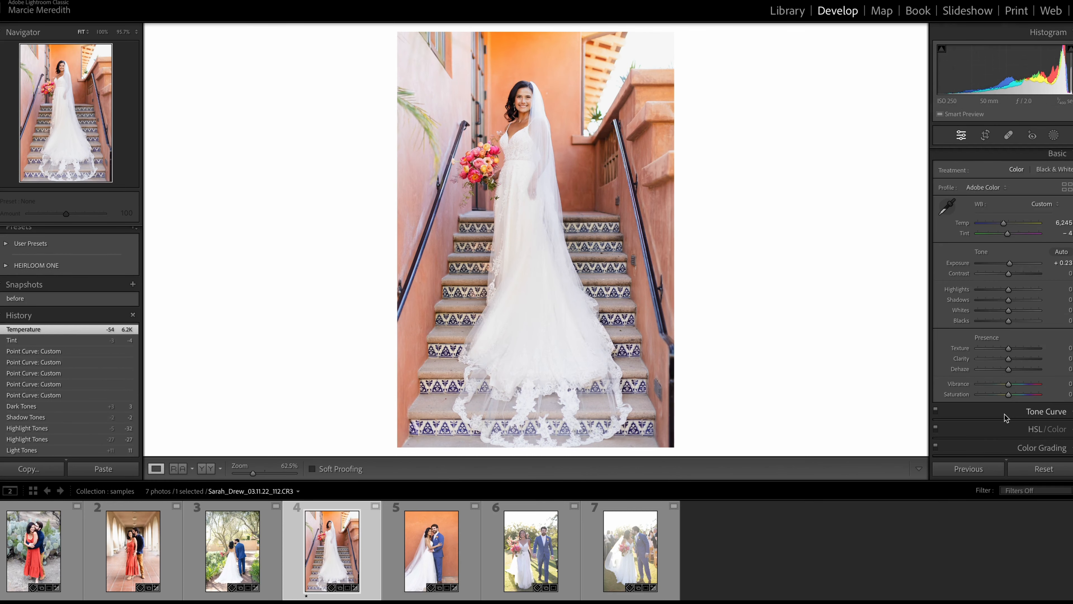
{"action": "left_click", "coordinate": [1005, 417]}
{"action": "left_click", "coordinate": [977, 189]}
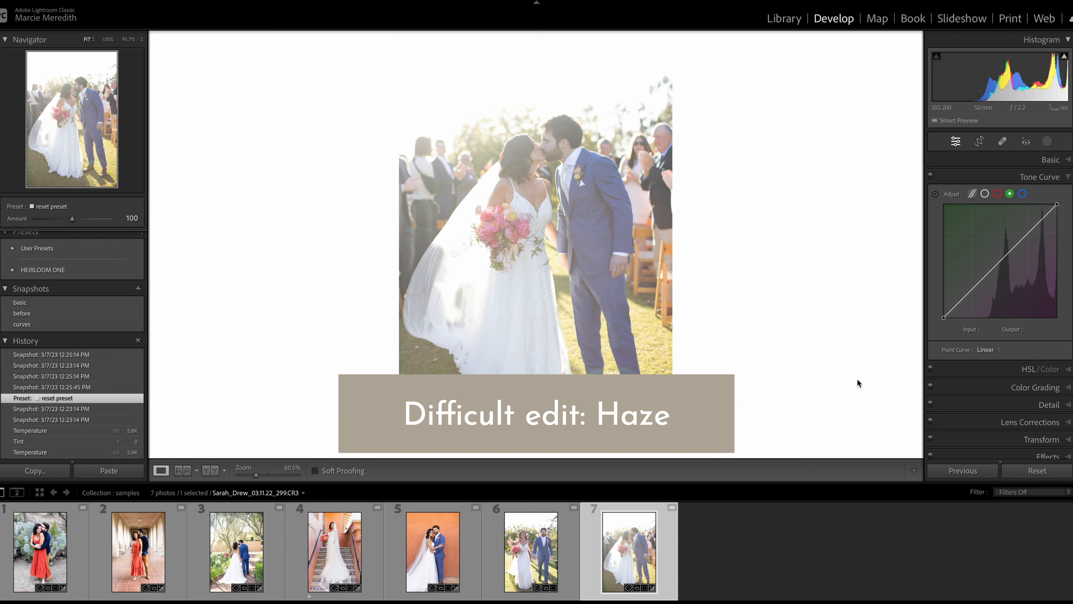
- On the hazy kissing-couple photo, set Exposure to -0.39, Temp to 5,978 and Tint to +8
{"action": "left_click", "coordinate": [1054, 268]}
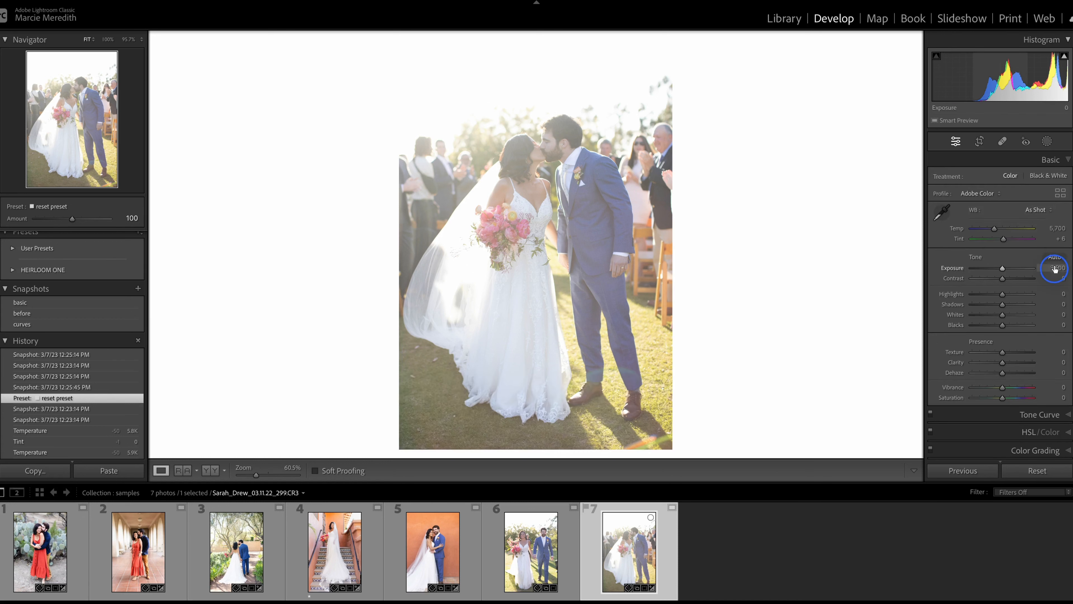
{"action": "left_click_drag", "start_coordinate": [1054, 267], "coordinate": [1052, 267]}
{"action": "left_click_drag", "start_coordinate": [1047, 228], "coordinate": [1048, 239]}
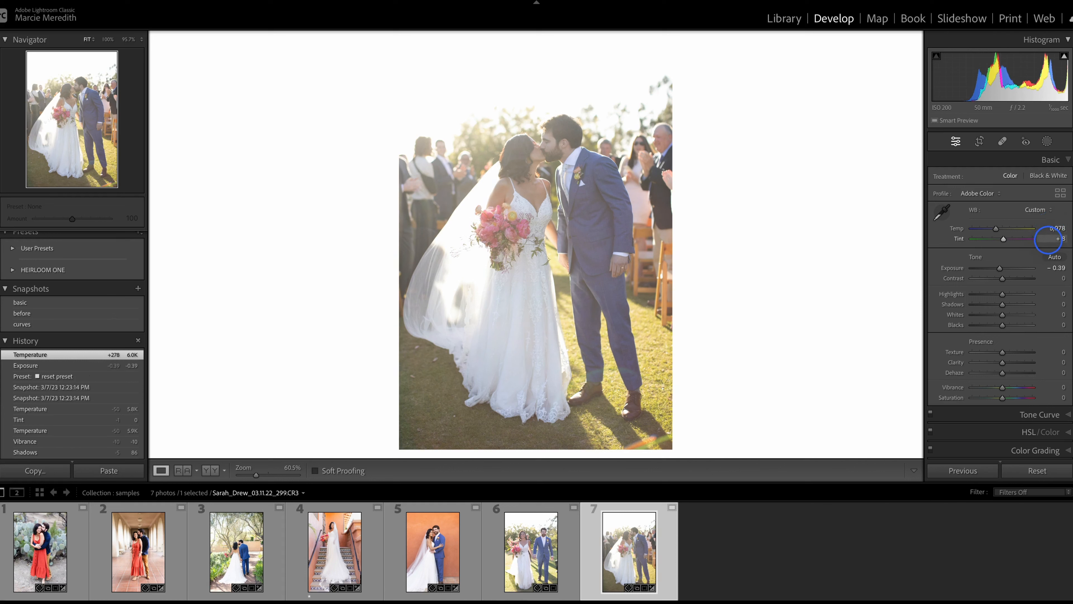
{"action": "left_click_drag", "start_coordinate": [1049, 240], "coordinate": [1049, 239]}
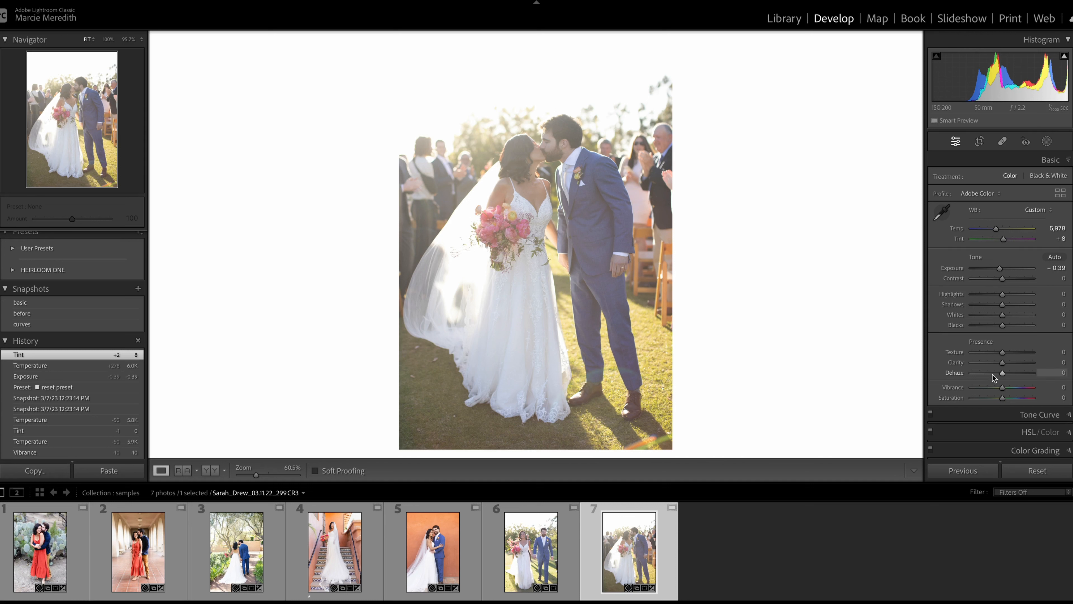
- Reduce the haze with the basic tone controls: Blacks -55, Whites +22, Highlights -15 and Shadows +48
{"action": "left_click_drag", "start_coordinate": [1002, 325], "coordinate": [987, 330]}
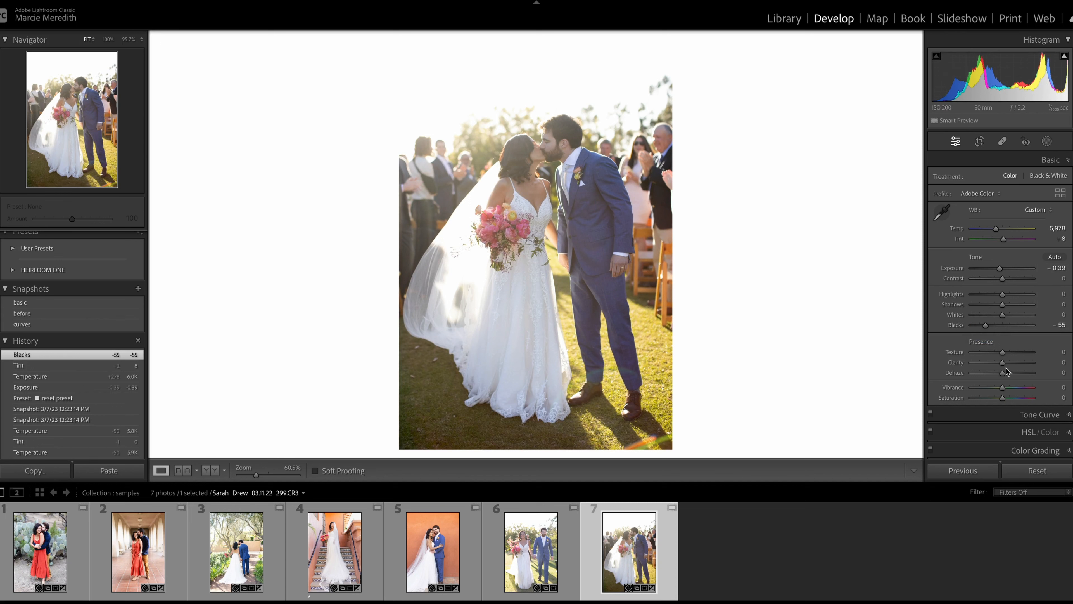
{"action": "mouse_move", "coordinate": [1005, 317]}
{"action": "left_mouse_down"}
{"action": "mouse_move", "coordinate": [980, 269]}
{"action": "mouse_move", "coordinate": [1004, 272]}
{"action": "mouse_move", "coordinate": [1011, 305]}
{"action": "mouse_move", "coordinate": [998, 297]}
{"action": "left_mouse_up"}
{"action": "left_click_drag", "start_coordinate": [1009, 305], "coordinate": [1019, 304]}
- Rebalance the hazy photo's white balance to Temp 5,921 and Tint -2
{"action": "left_click_drag", "start_coordinate": [1060, 239], "coordinate": [1050, 228]}
{"action": "left_click", "coordinate": [1054, 236]}
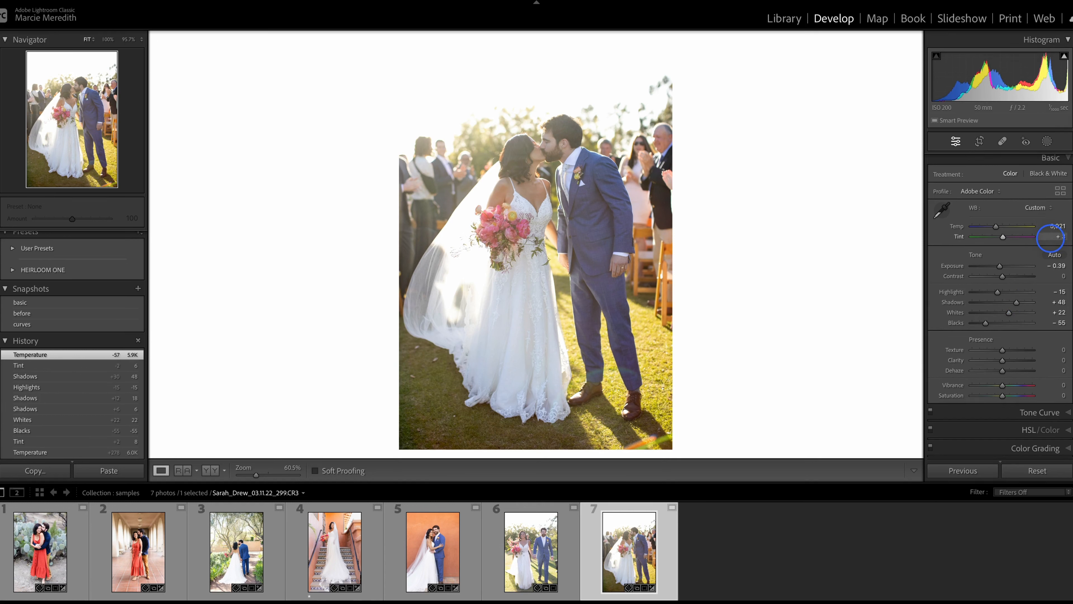
{"action": "left_click_drag", "start_coordinate": [1057, 237], "coordinate": [1053, 237]}
- Refine Exposure to -0.20, Highlights to -10, Shadows to +55, Whites to +16 and Blacks to -59, and compare with the "before" snapshot
{"action": "left_click_drag", "start_coordinate": [1009, 313], "coordinate": [1007, 317]}
{"action": "left_click_drag", "start_coordinate": [1017, 302], "coordinate": [1000, 295]}
{"action": "left_click_drag", "start_coordinate": [1049, 264], "coordinate": [1054, 266]}
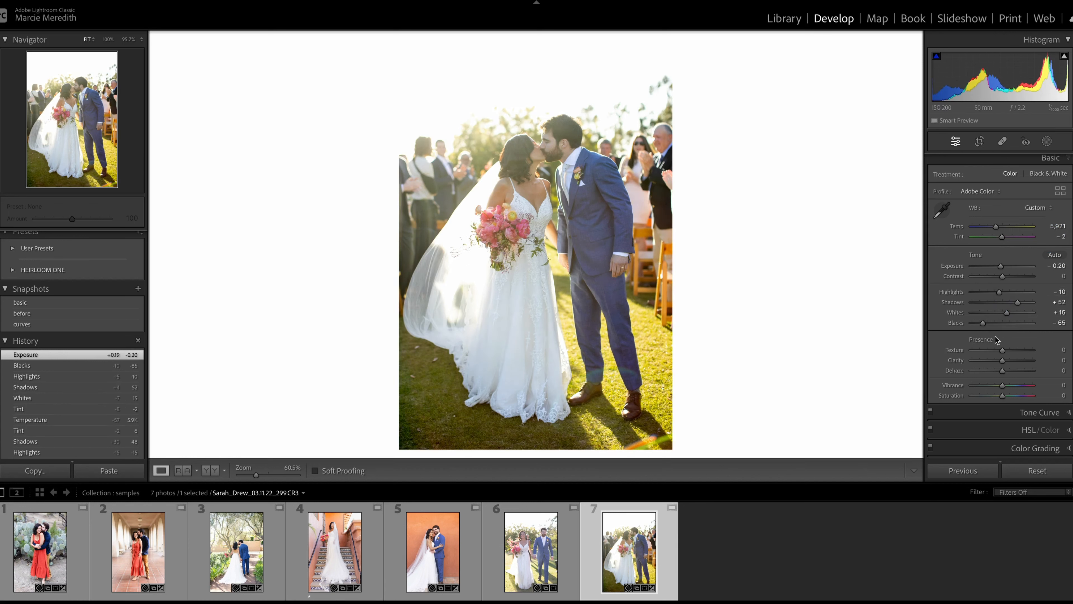
{"action": "left_click_drag", "start_coordinate": [983, 324], "coordinate": [985, 325]}
{"action": "left_click_drag", "start_coordinate": [985, 325], "coordinate": [985, 324]}
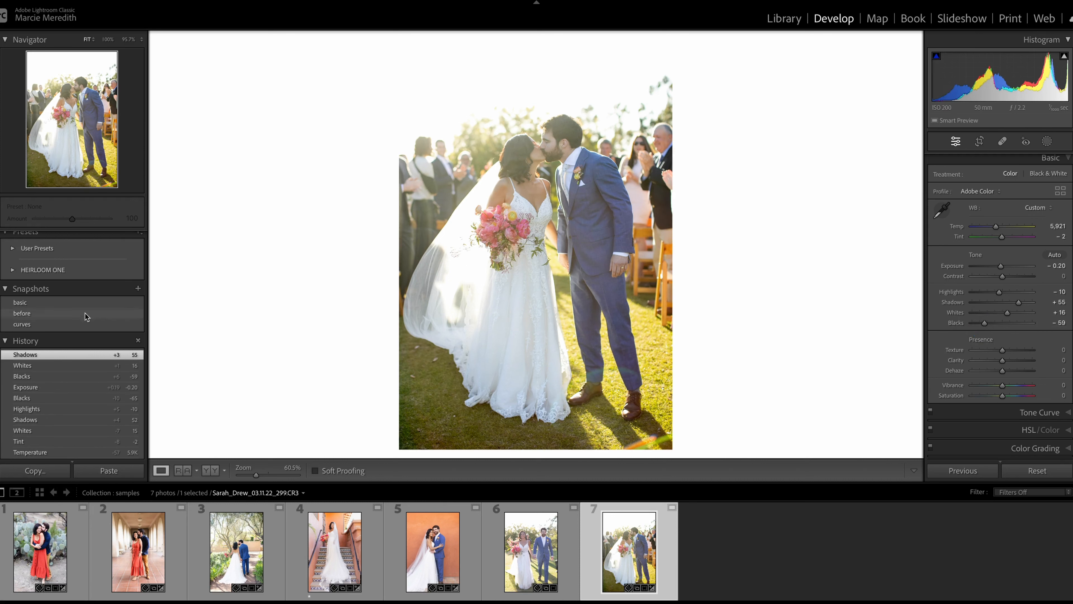
{"action": "left_click", "coordinate": [63, 313]}
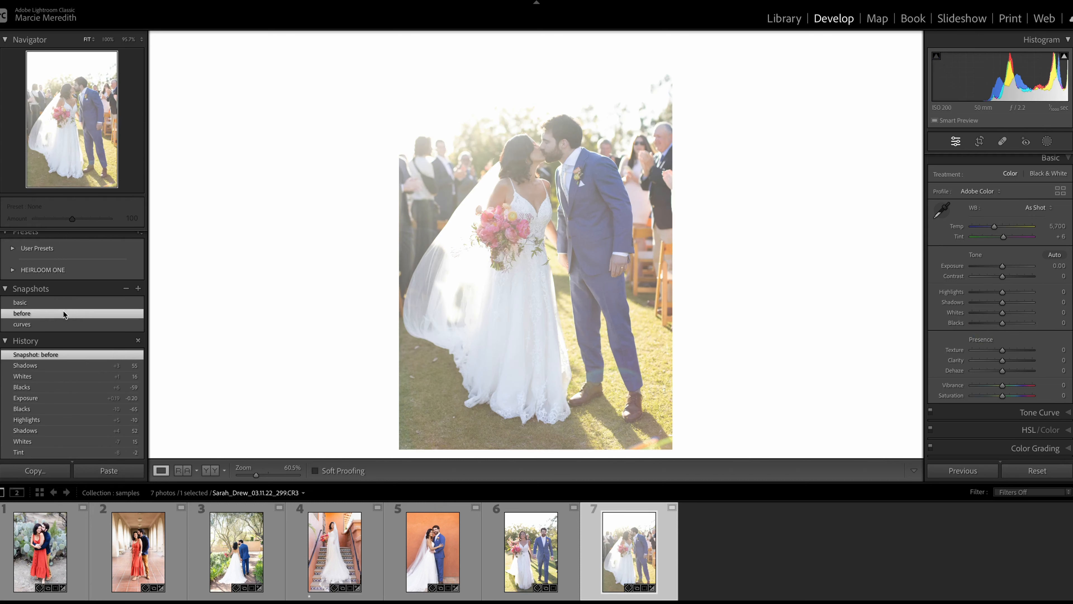
{"action": "left_click", "coordinate": [38, 366]}
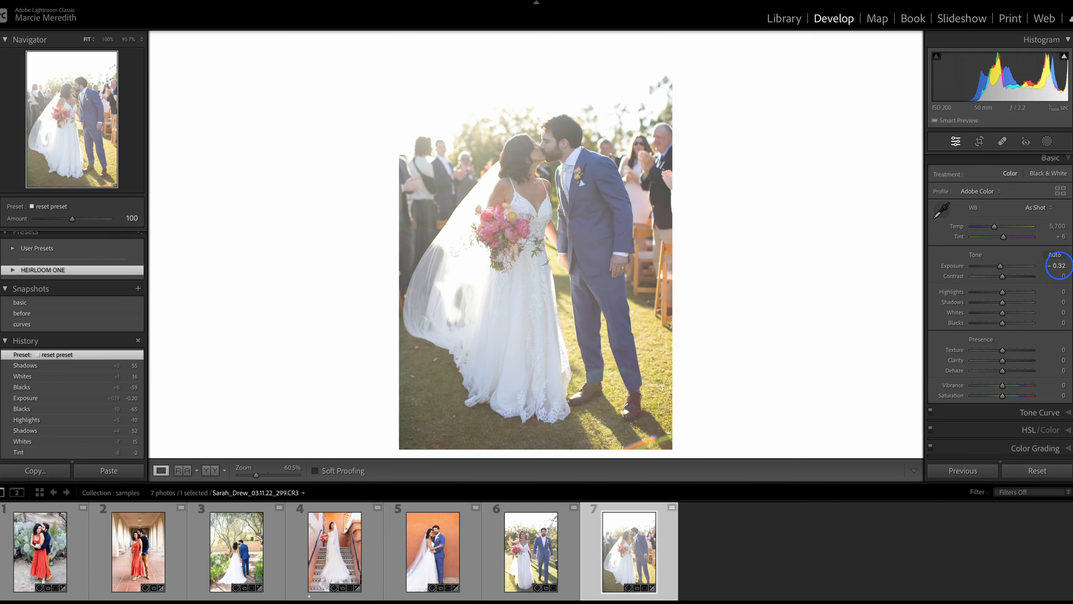
- Starting over from the reset preset, set Exposure to -0.42, Temp to about 5.9K and Tint to +2
{"action": "left_click_drag", "start_coordinate": [1057, 266], "coordinate": [1054, 267]}
{"action": "left_click_drag", "start_coordinate": [1055, 225], "coordinate": [1058, 235]}
- Cut the haze by moving the point curve's black point to 68/0
{"action": "left_click", "coordinate": [1018, 412]}
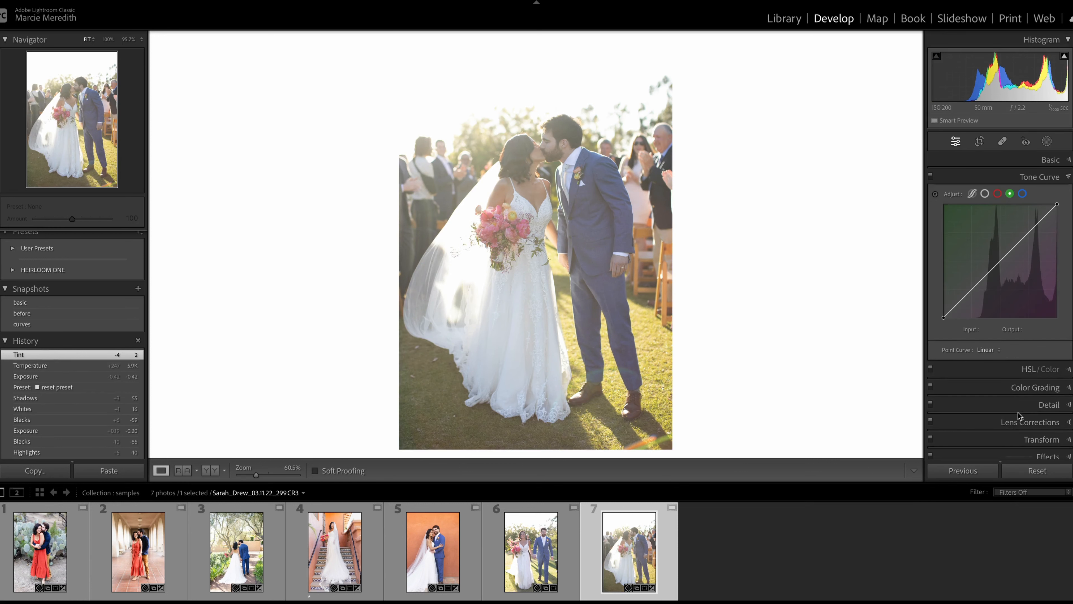
{"action": "left_click", "coordinate": [969, 194]}
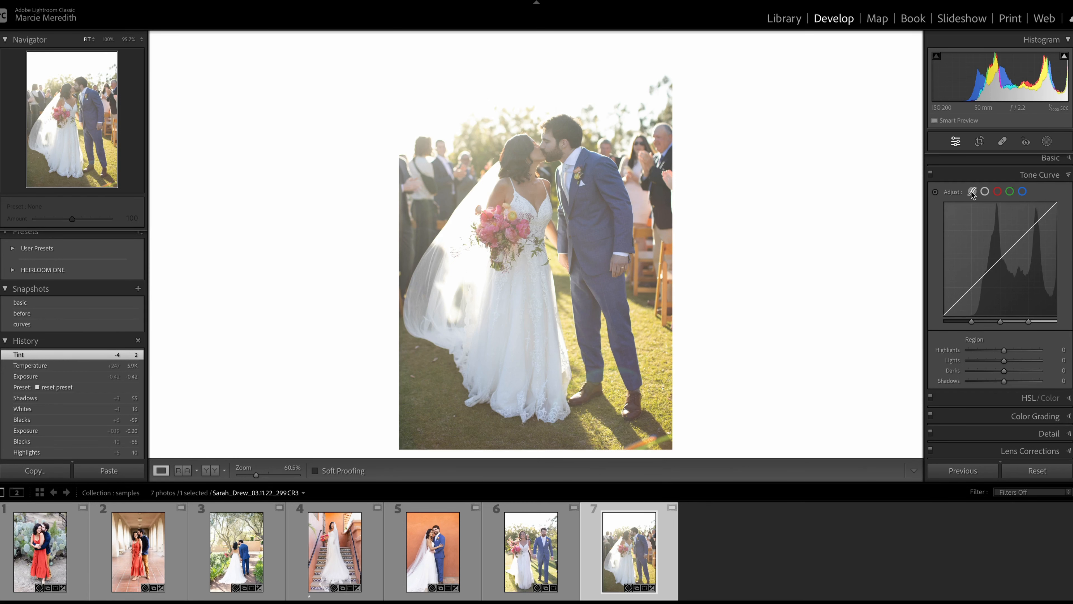
{"action": "left_click", "coordinate": [985, 192]}
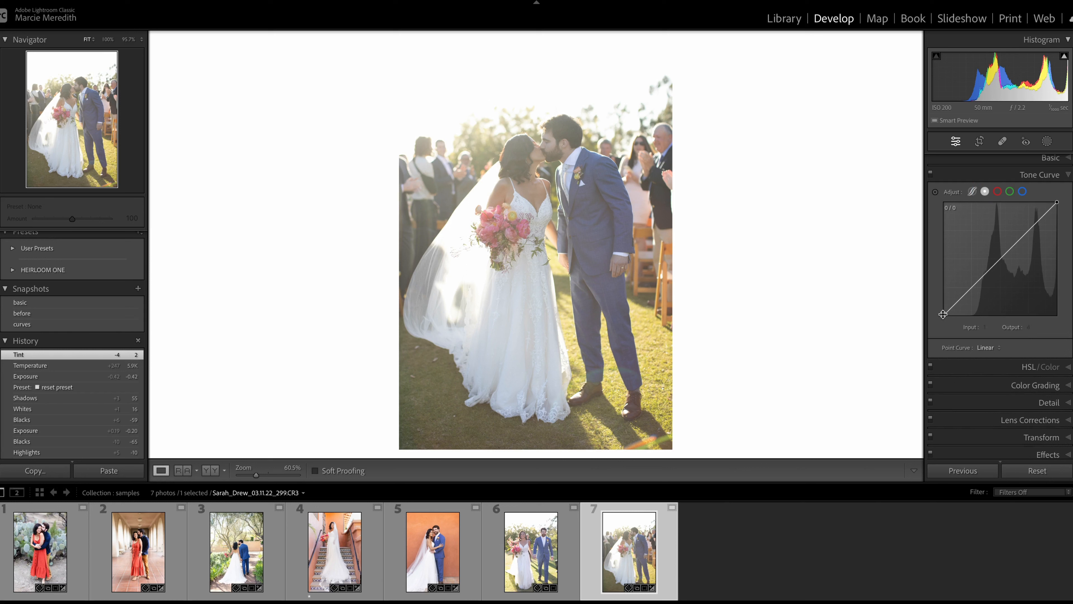
{"action": "left_click_drag", "start_coordinate": [943, 315], "coordinate": [975, 315]}
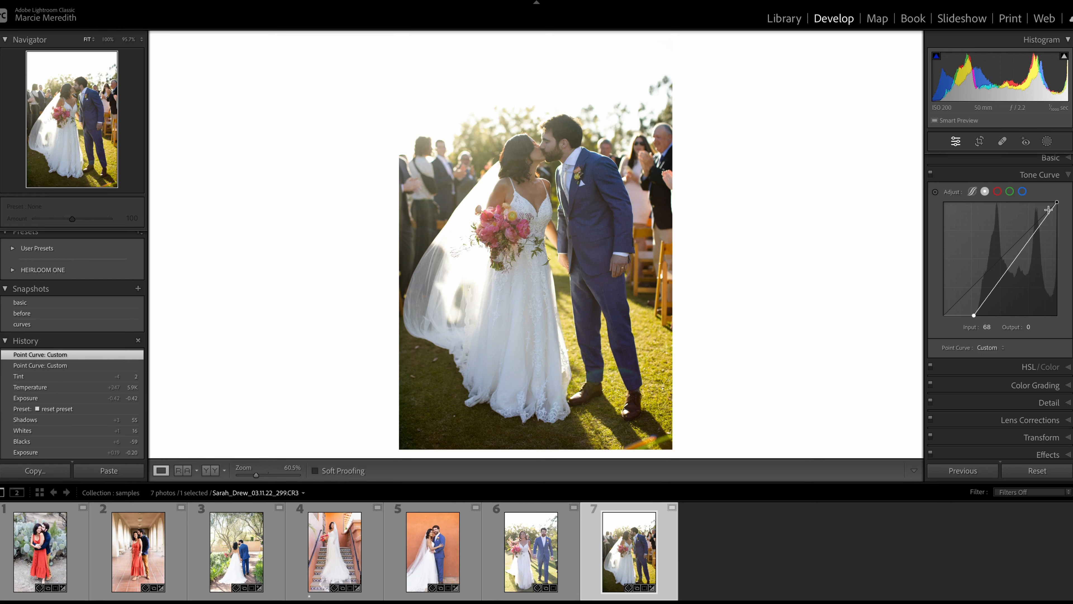
- Add highlight, midtone (144/132) and shadow points to the point curve, and lower its white point to 255/249
{"action": "mouse_move", "coordinate": [1024, 246]}
{"action": "left_mouse_down"}
{"action": "mouse_move", "coordinate": [1026, 232]}
{"action": "mouse_move", "coordinate": [1009, 258]}
{"action": "left_mouse_up"}
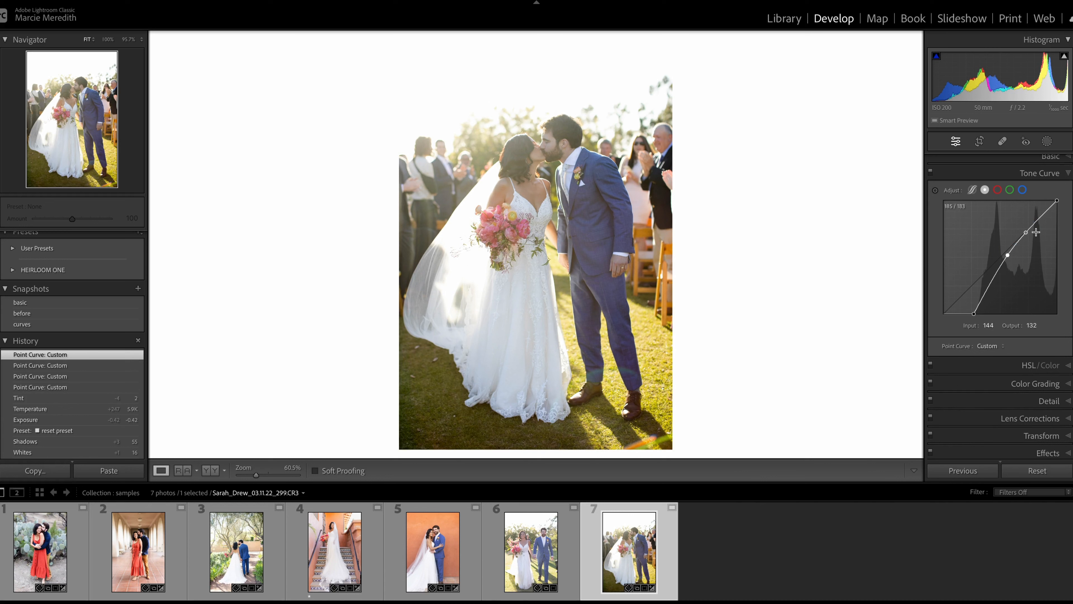
{"action": "left_click_drag", "start_coordinate": [1008, 258], "coordinate": [985, 272]}
{"action": "scroll", "coordinate": [1007, 254], "scroll_direction": "down", "scroll_amount": 2}
{"action": "left_click_drag", "start_coordinate": [1026, 208], "coordinate": [1059, 180]}
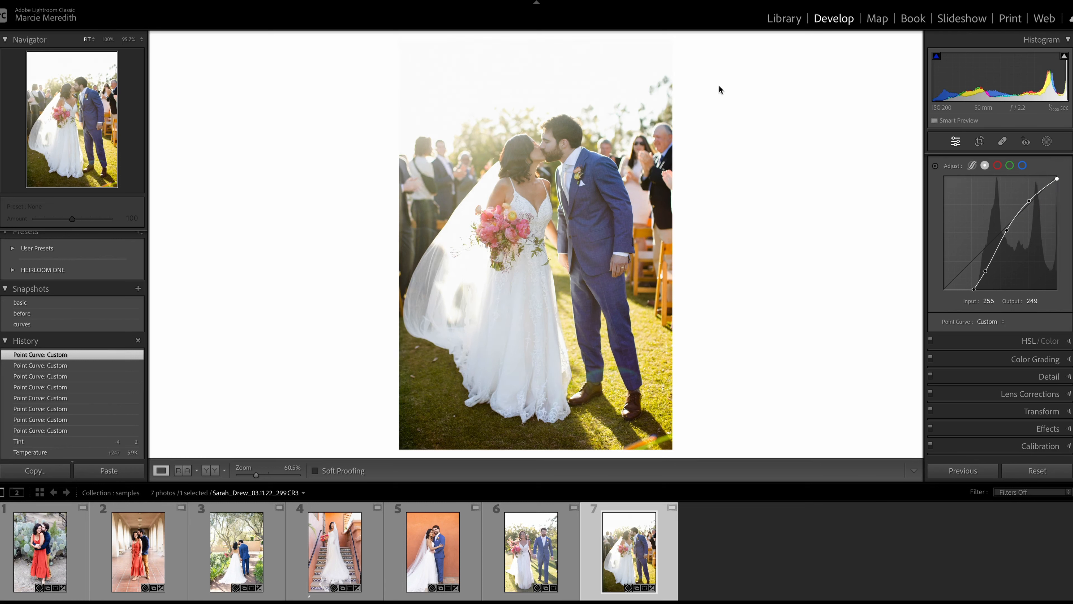
- Check the photo against a Medium Gray background, and switch the background colour back to White
{"action": "right_click", "coordinate": [756, 119]}
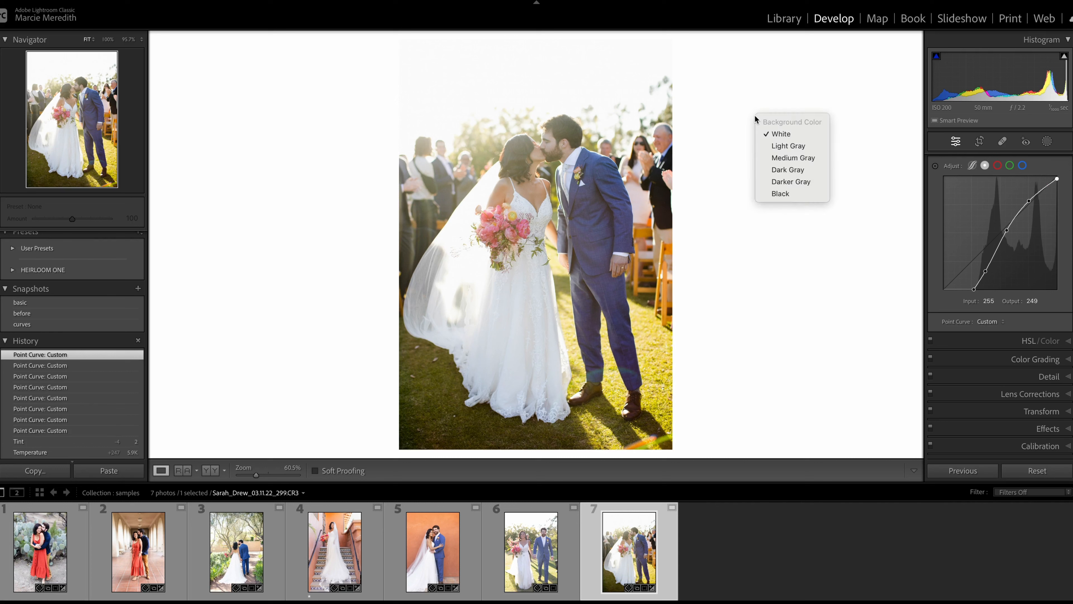
{"action": "left_click", "coordinate": [777, 158]}
{"action": "right_click", "coordinate": [737, 112]}
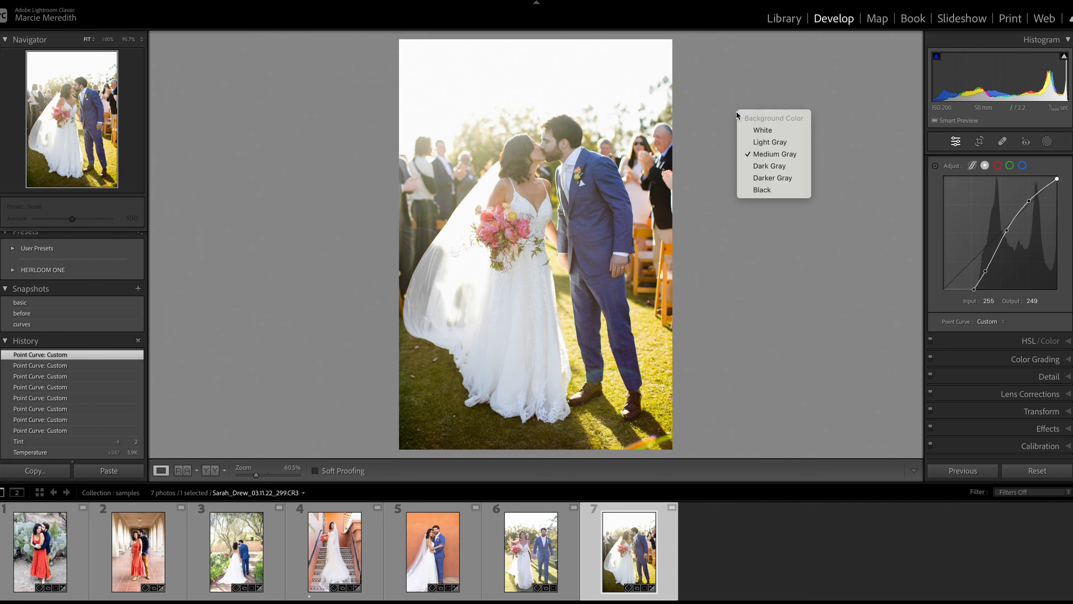
{"action": "left_click", "coordinate": [760, 132]}
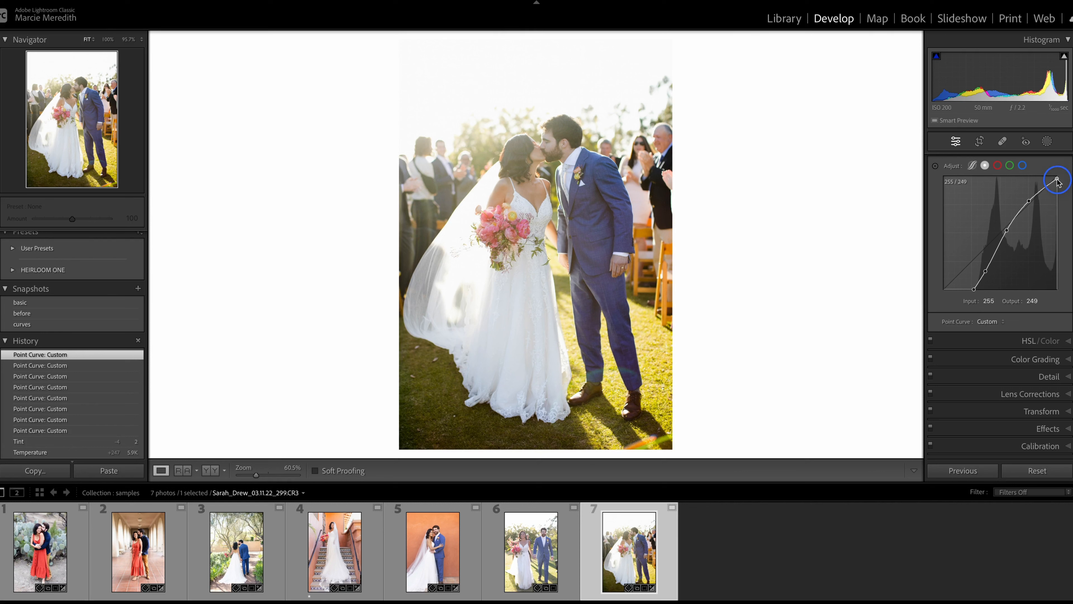
- Set the point curve's highlight point to 194/198, and the parametric curve to Lights +11, Darks -13 and Shadows -1
{"action": "left_click_drag", "start_coordinate": [1057, 179], "coordinate": [1030, 202]}
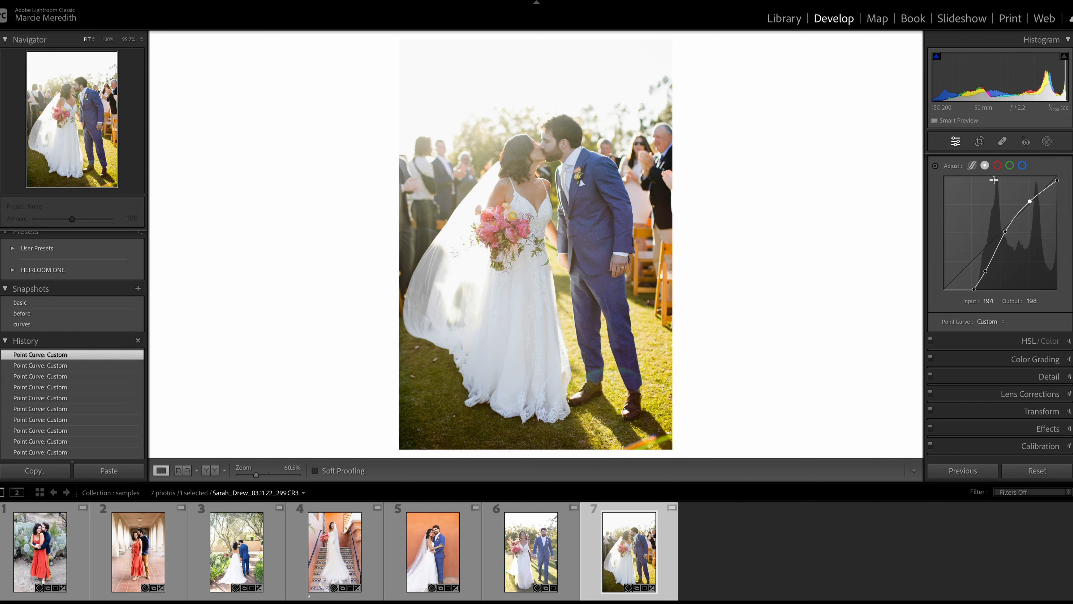
{"action": "left_click", "coordinate": [973, 165]}
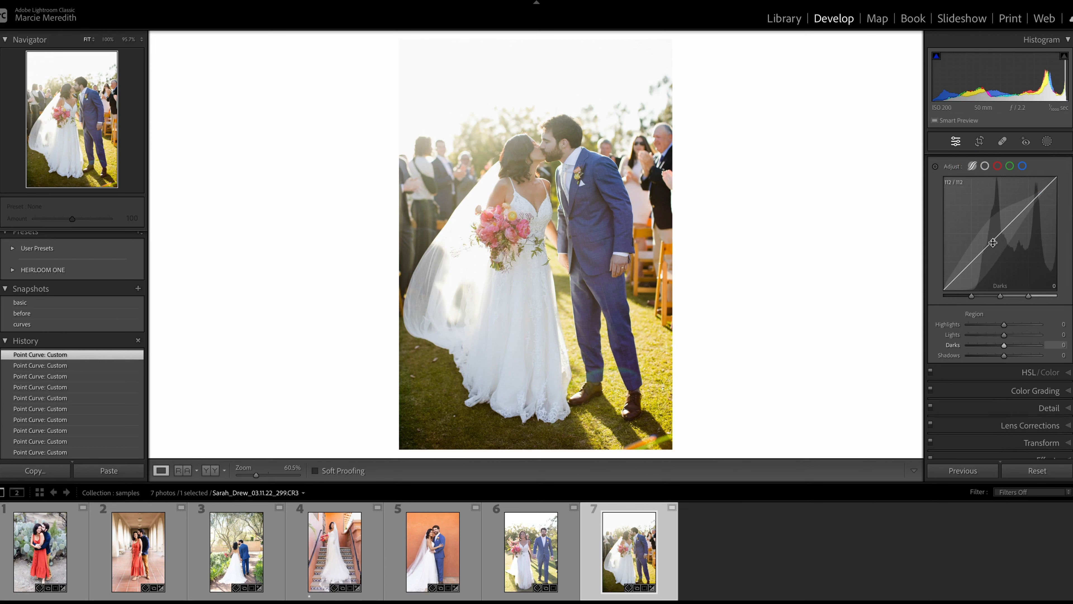
{"action": "mouse_move", "coordinate": [1005, 233]}
{"action": "left_mouse_down"}
{"action": "mouse_move", "coordinate": [1003, 225]}
{"action": "mouse_move", "coordinate": [986, 242]}
{"action": "left_mouse_up"}
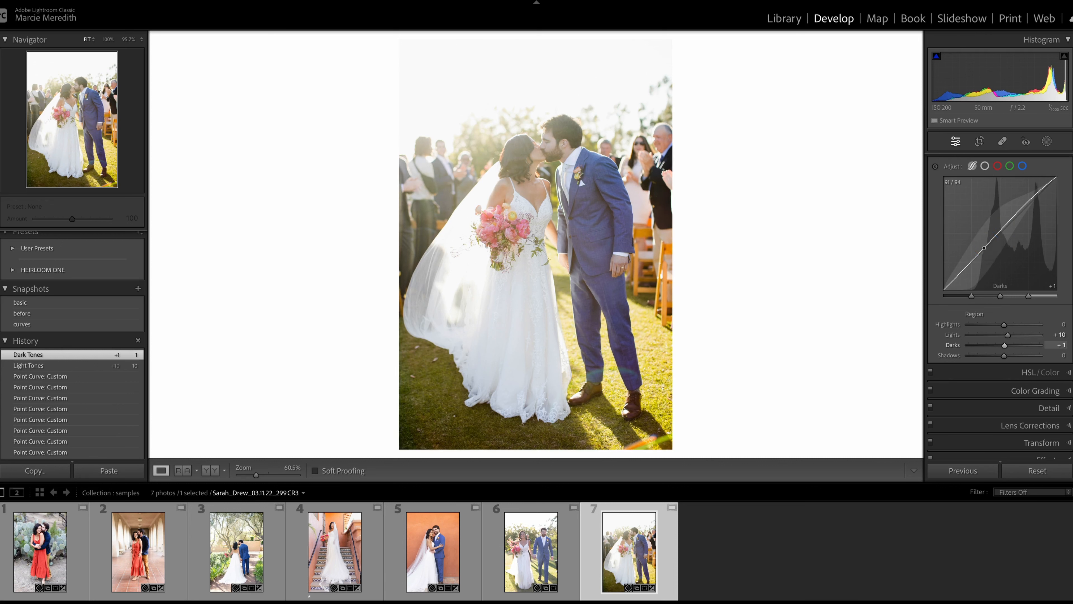
- Compare the curve edit with the basic-adjustments edit through the history, and return to the latest Dark Tones state
{"action": "scroll", "coordinate": [72, 381], "scroll_direction": "down", "scroll_amount": 3}
{"action": "left_click", "coordinate": [40, 442]}
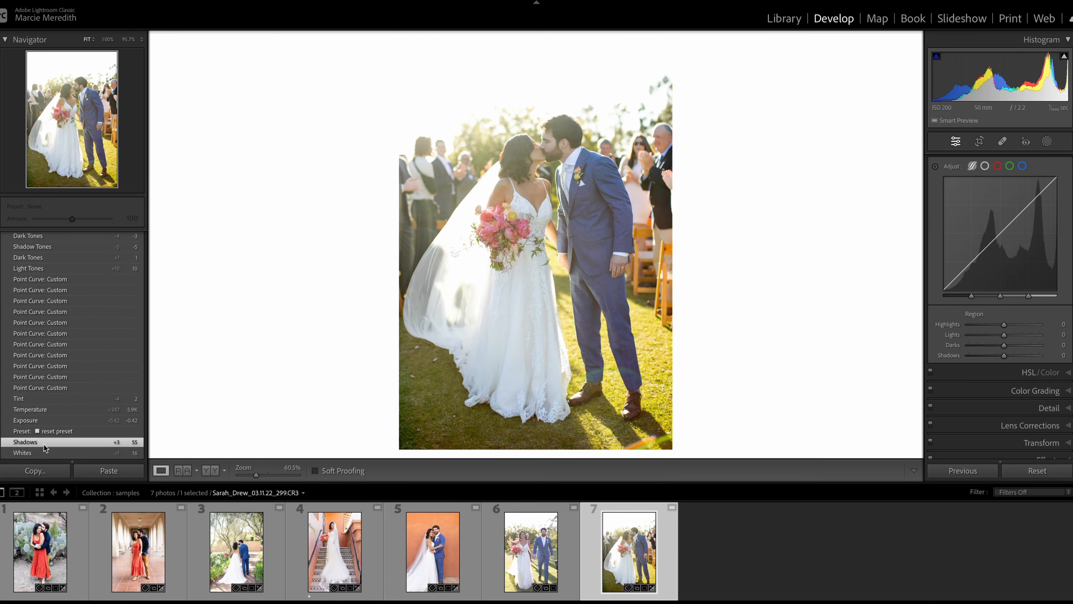
{"action": "scroll", "coordinate": [45, 260], "scroll_direction": "up", "scroll_amount": 5}
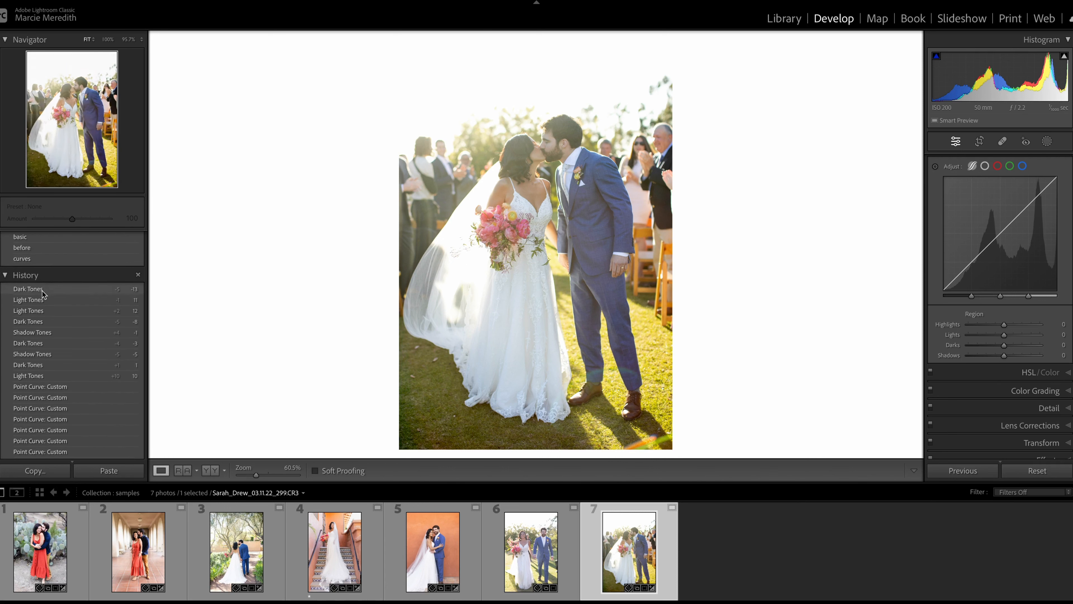
{"action": "left_click", "coordinate": [42, 290]}
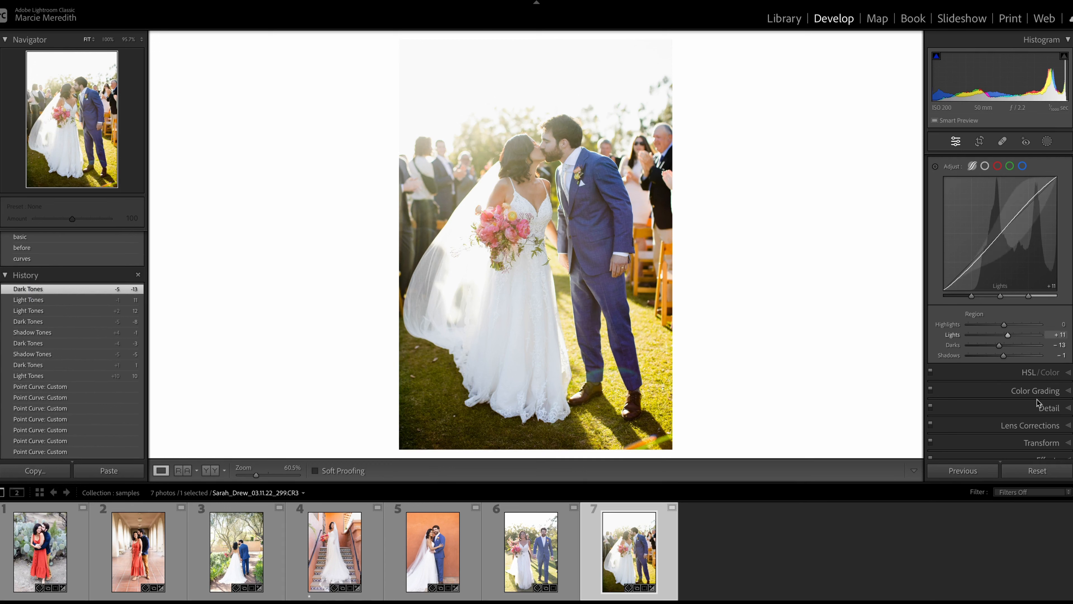
- Enable lens profile corrections for the hazy couple photo
{"action": "left_click", "coordinate": [1025, 425]}
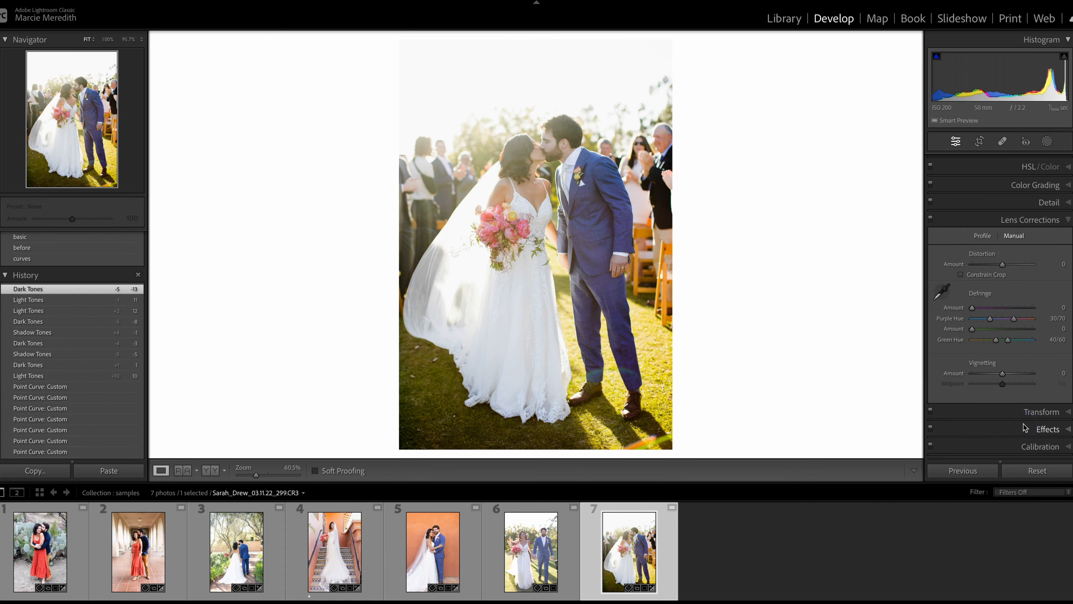
{"action": "left_click", "coordinate": [983, 239]}
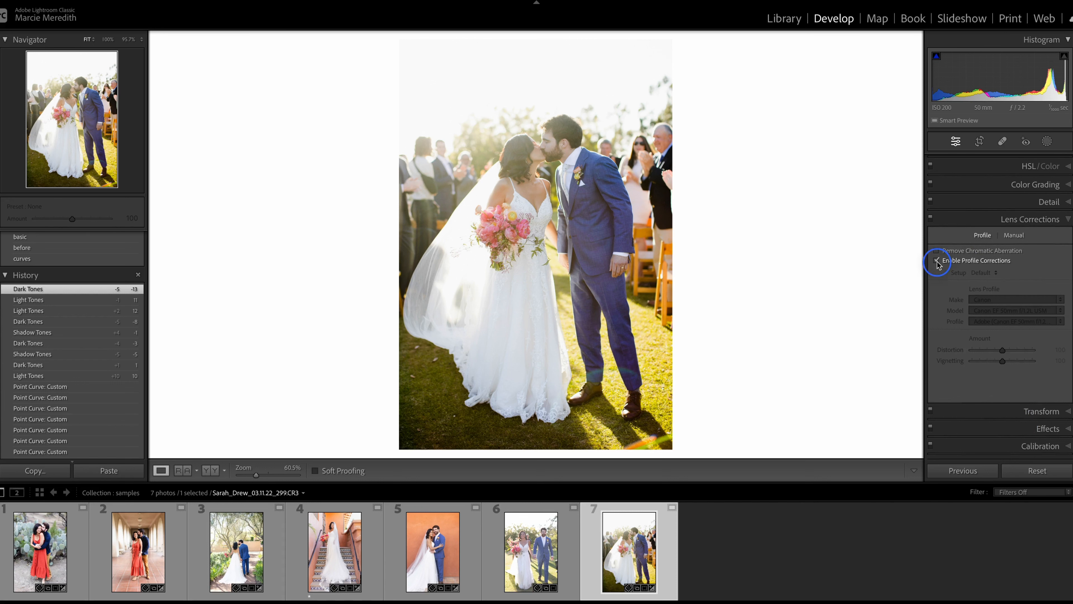
{"action": "left_click", "coordinate": [937, 261]}
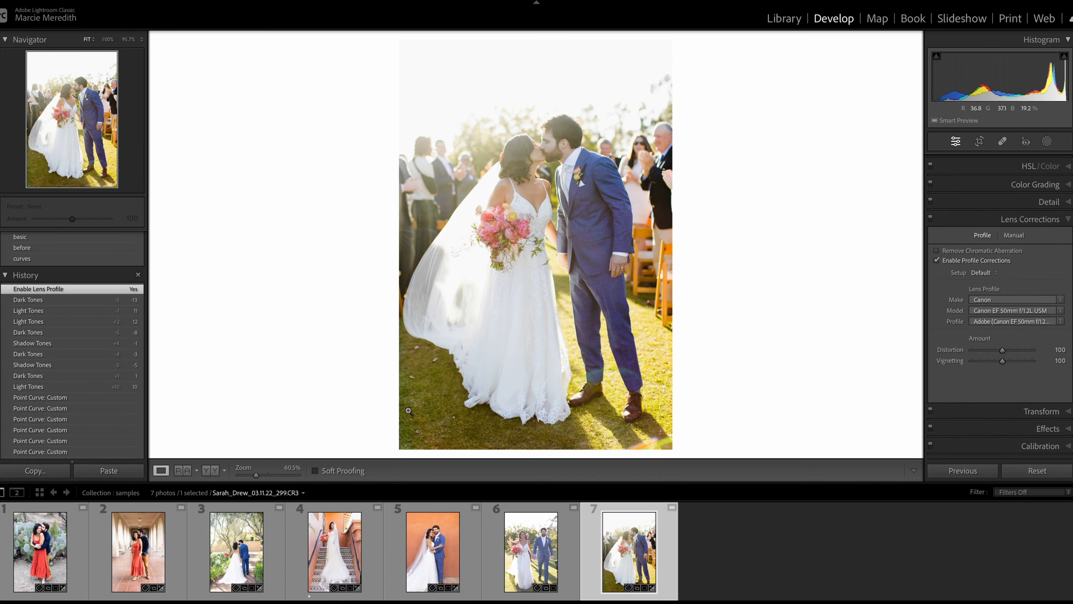
- Lower the photo's Exposure to -0.48 in the basic adjustments
{"action": "scroll", "coordinate": [1017, 166], "scroll_direction": "up", "scroll_amount": 2}
{"action": "left_click", "coordinate": [1012, 162]}
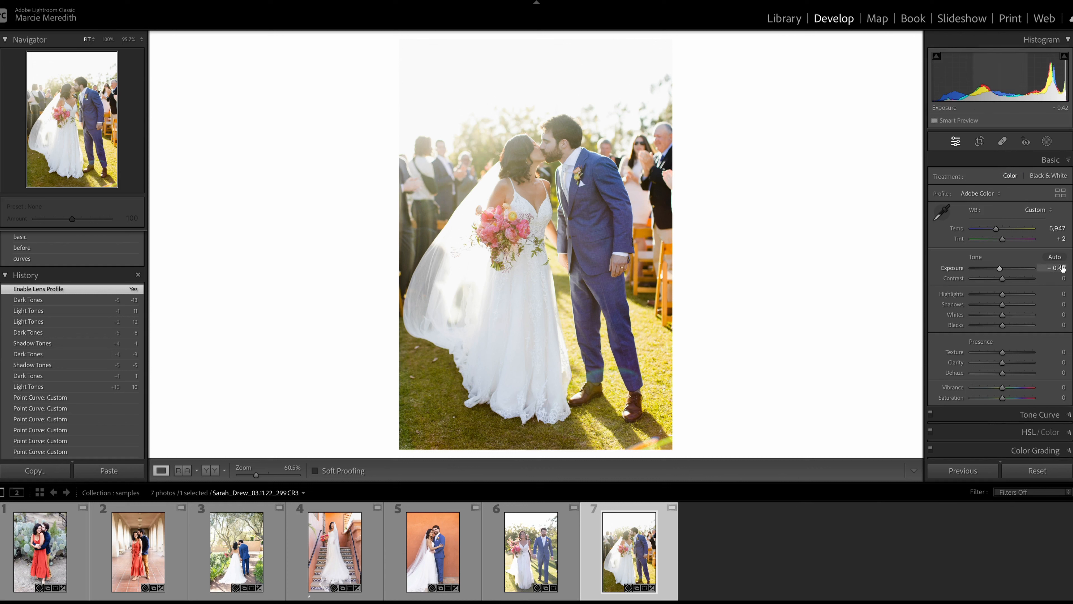
{"action": "left_click_drag", "start_coordinate": [1060, 268], "coordinate": [1059, 267]}
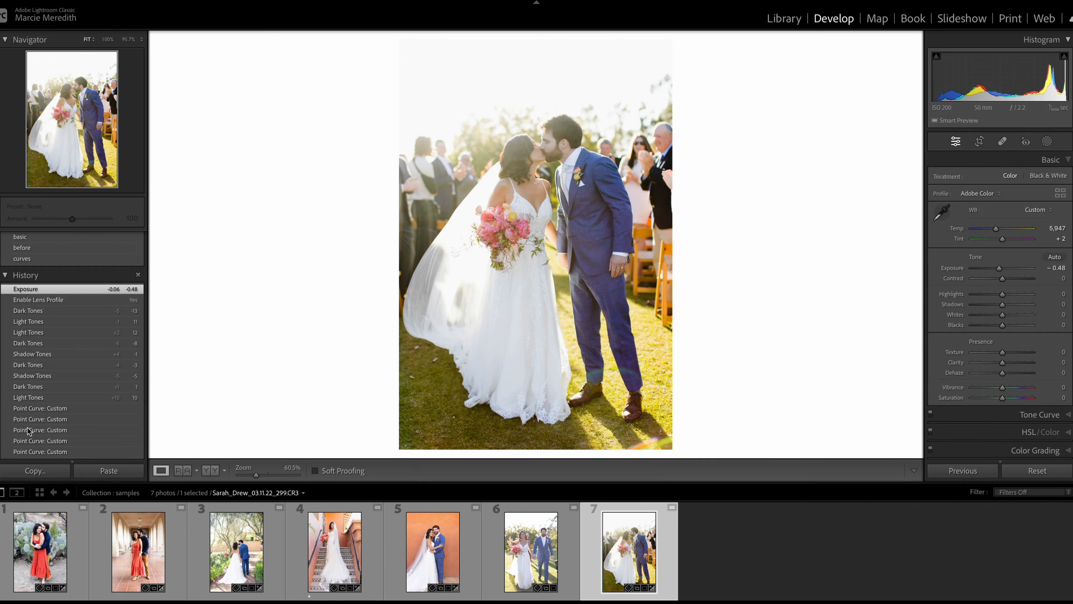
- Compare the photo with the basic-adjustments Shadows state in the history, and return to the latest Exposure state
{"action": "scroll", "coordinate": [50, 430], "scroll_direction": "down", "scroll_amount": 5}
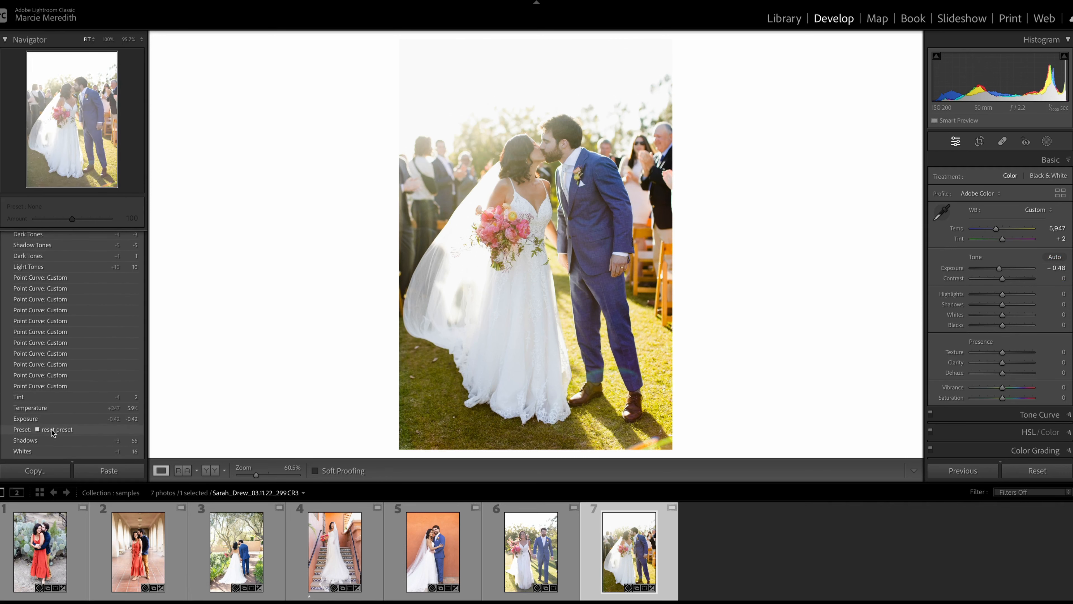
{"action": "left_click", "coordinate": [46, 441]}
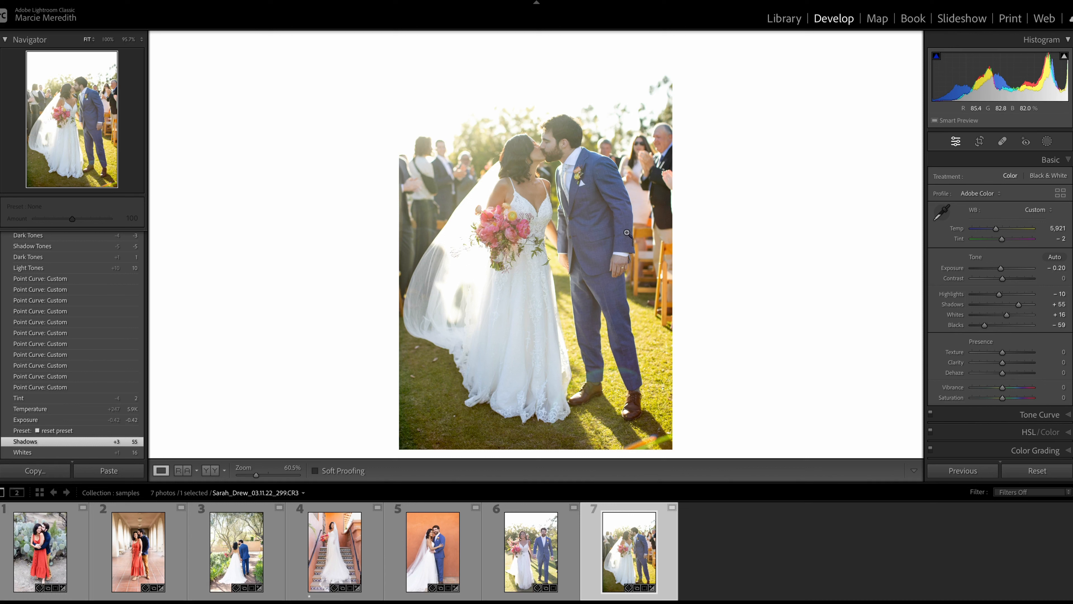
{"action": "scroll", "coordinate": [47, 270], "scroll_direction": "up", "scroll_amount": 5}
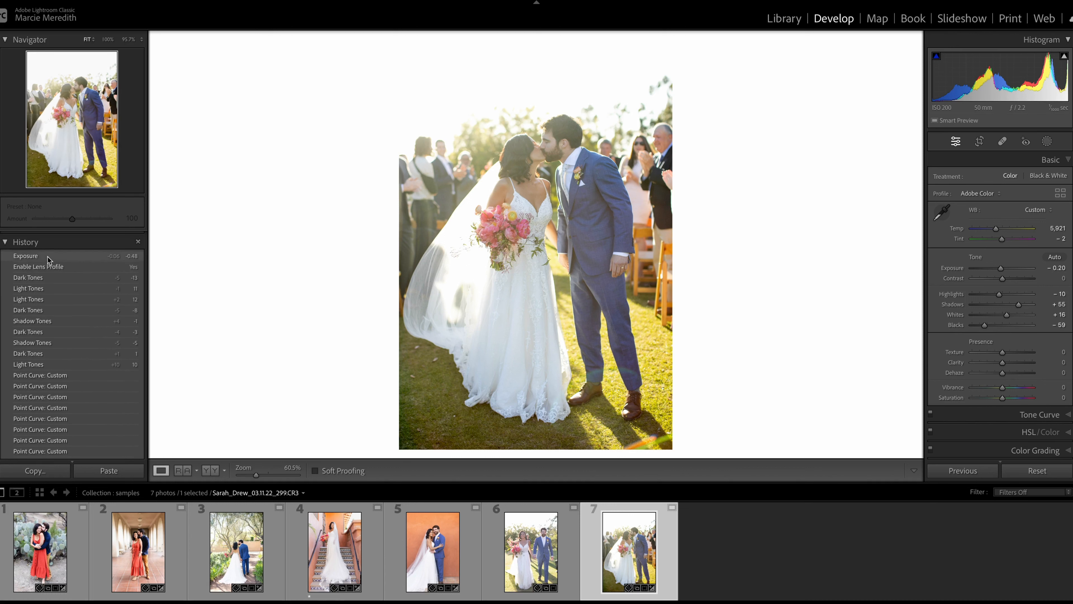
{"action": "left_click", "coordinate": [48, 256]}
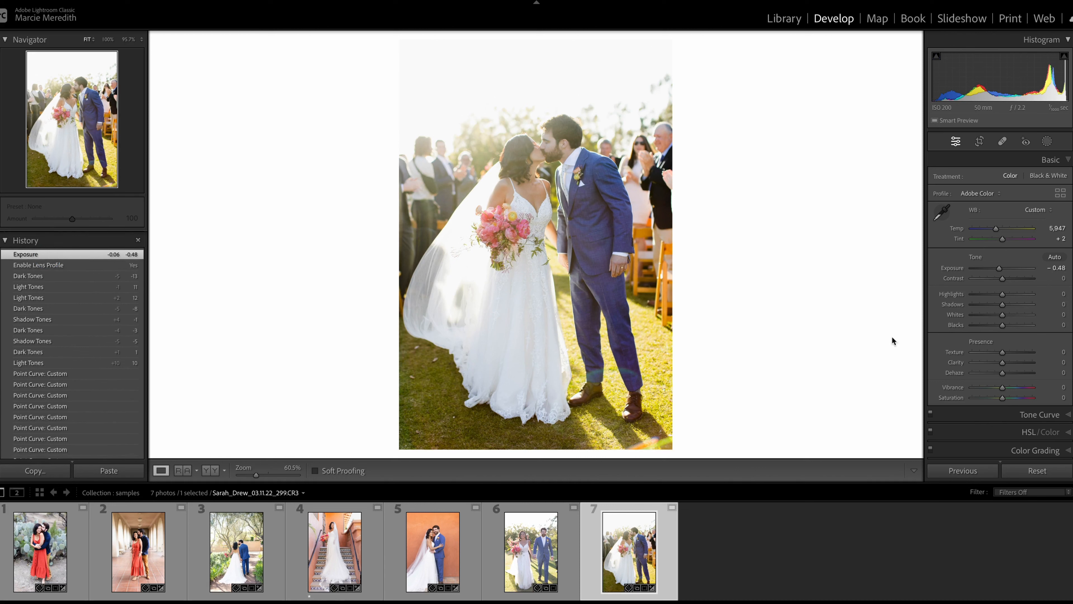
- Shape the red channel curve with a midtone point at 129/129, a shadow point at 60/54 and a slightly raised highlight point
{"action": "left_click", "coordinate": [1024, 415]}
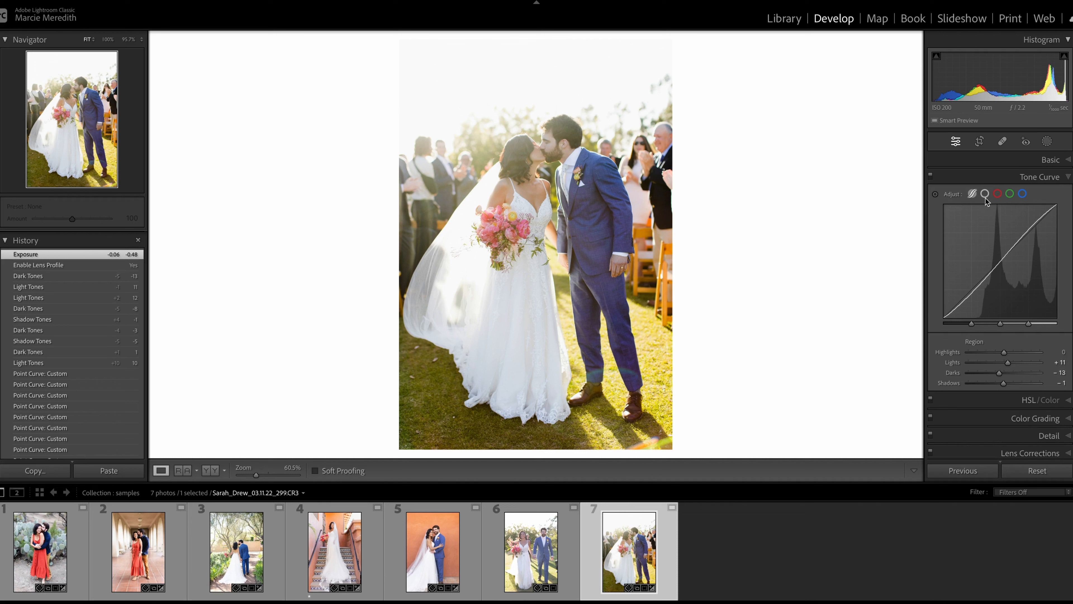
{"action": "left_click", "coordinate": [997, 195]}
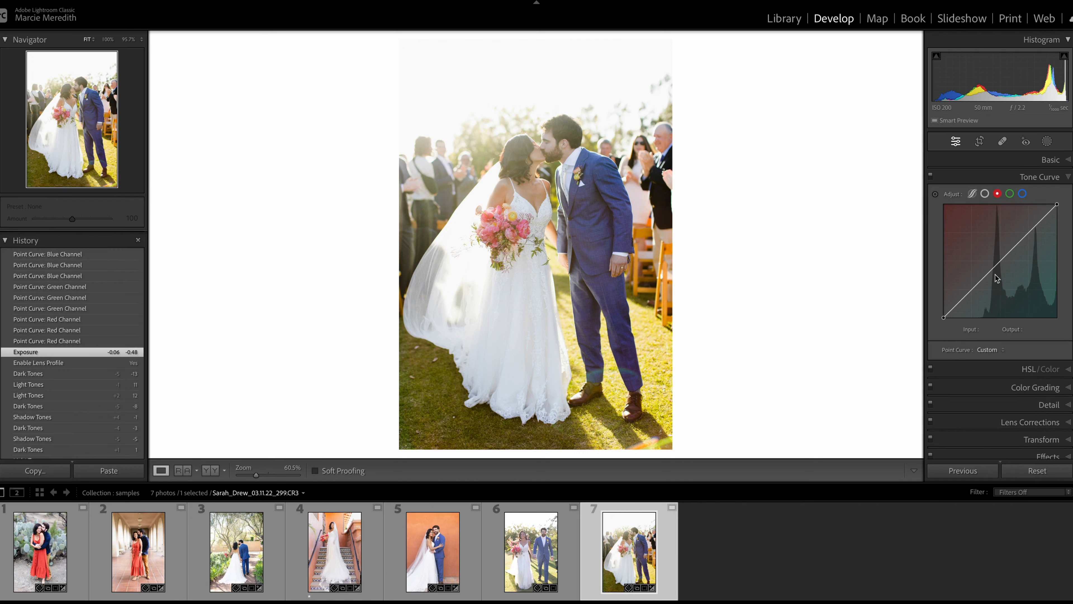
{"action": "left_click", "coordinate": [1000, 260]}
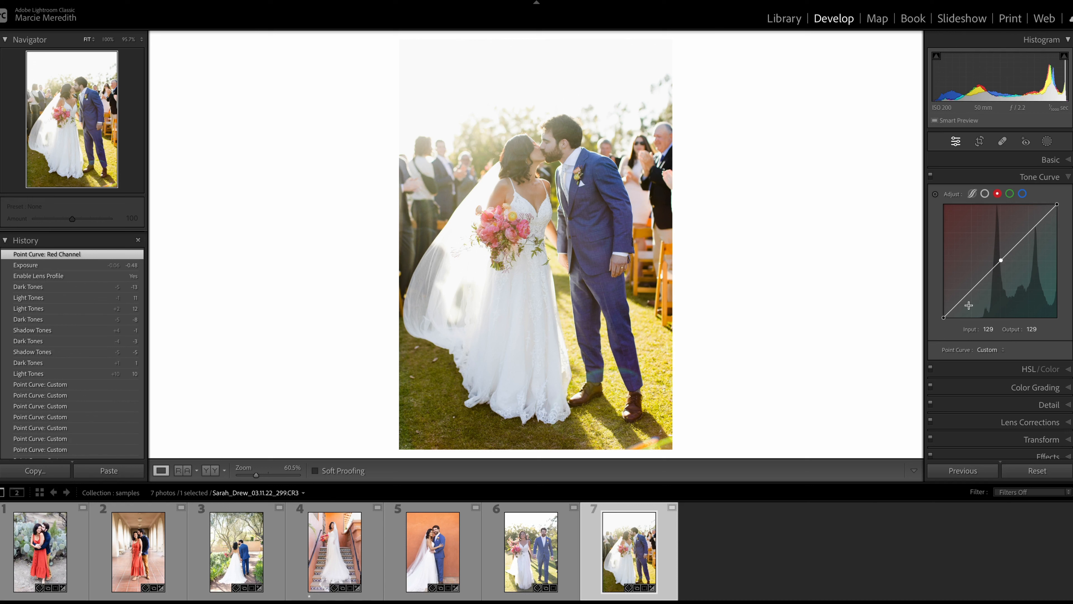
{"action": "left_click", "coordinate": [972, 291]}
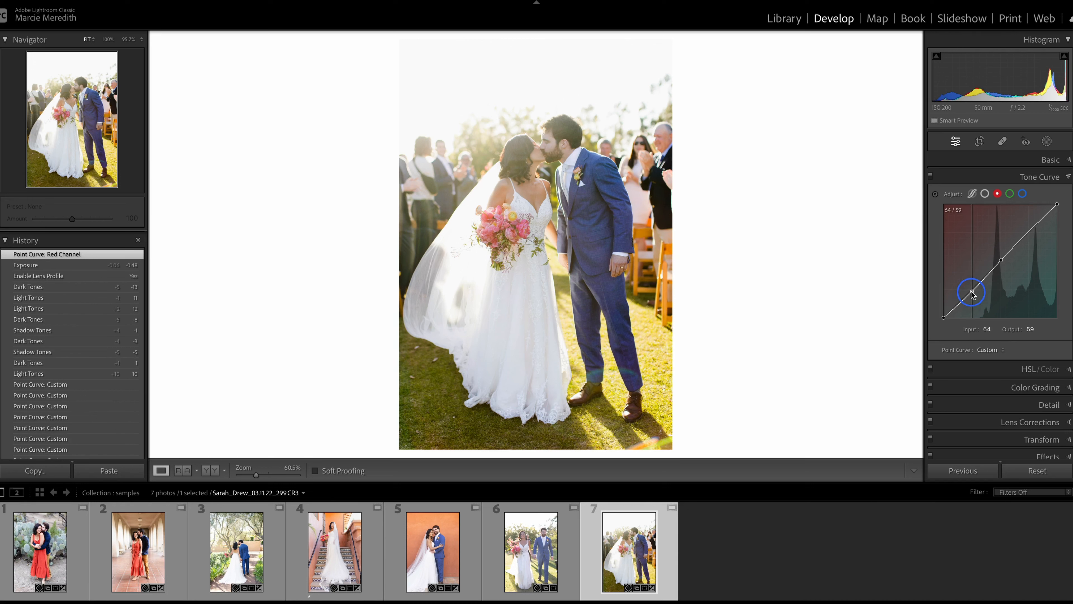
{"action": "left_click_drag", "start_coordinate": [972, 294], "coordinate": [970, 294]}
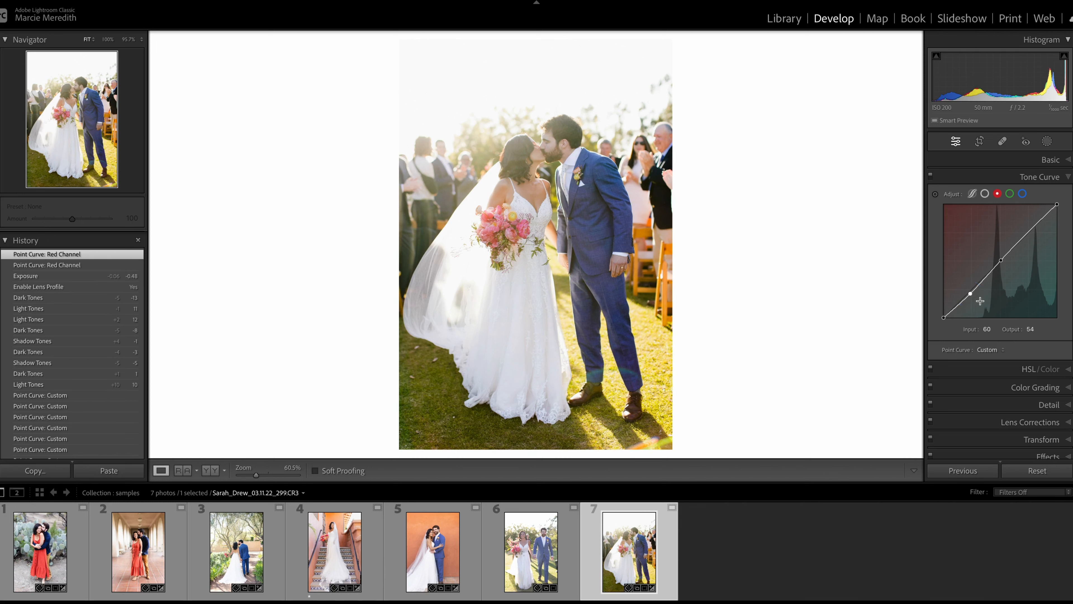
{"action": "left_click", "coordinate": [1027, 234]}
{"action": "left_click_drag", "start_coordinate": [1027, 234], "coordinate": [1029, 233]}
- Shape the green channel curve with a midtone point at 128/130, a highlight point at about 194/197 and a quarter-tone shadow point
{"action": "left_click", "coordinate": [1010, 194]}
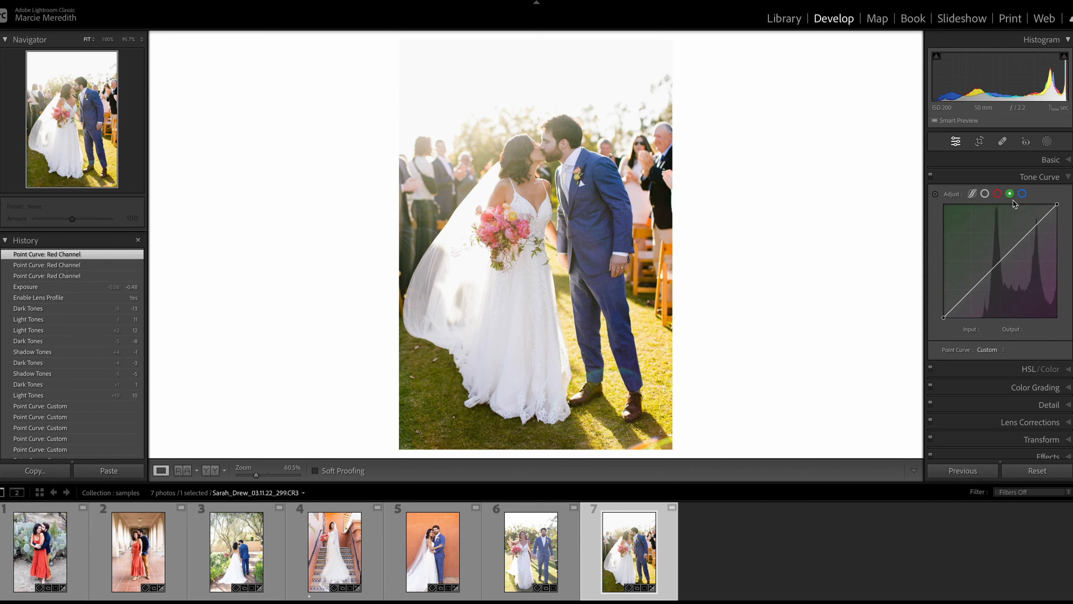
{"action": "left_click", "coordinate": [1001, 261]}
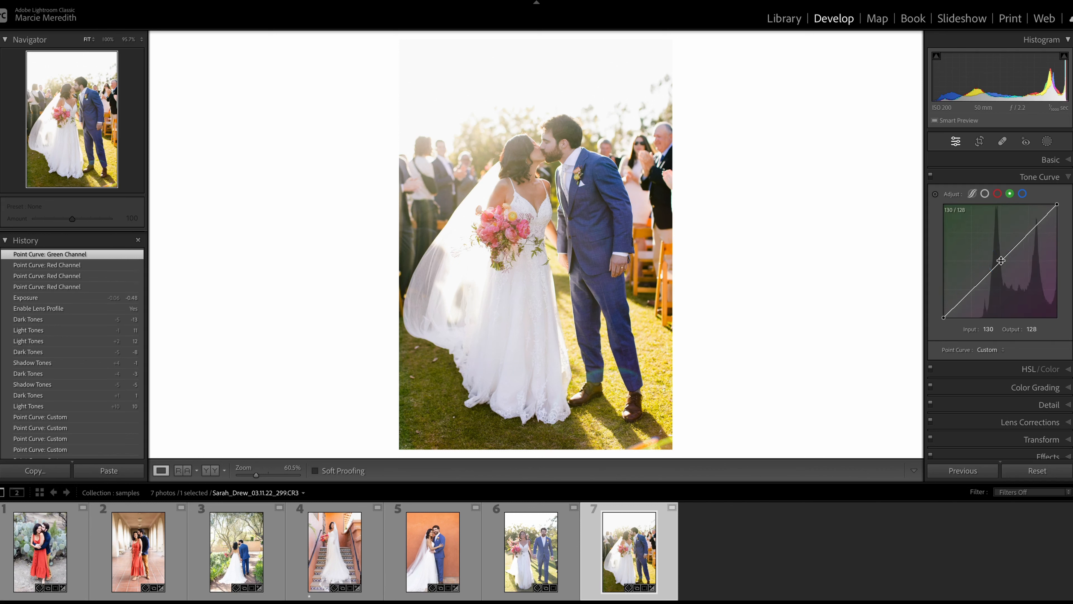
{"action": "left_click_drag", "start_coordinate": [1002, 262], "coordinate": [1002, 261]}
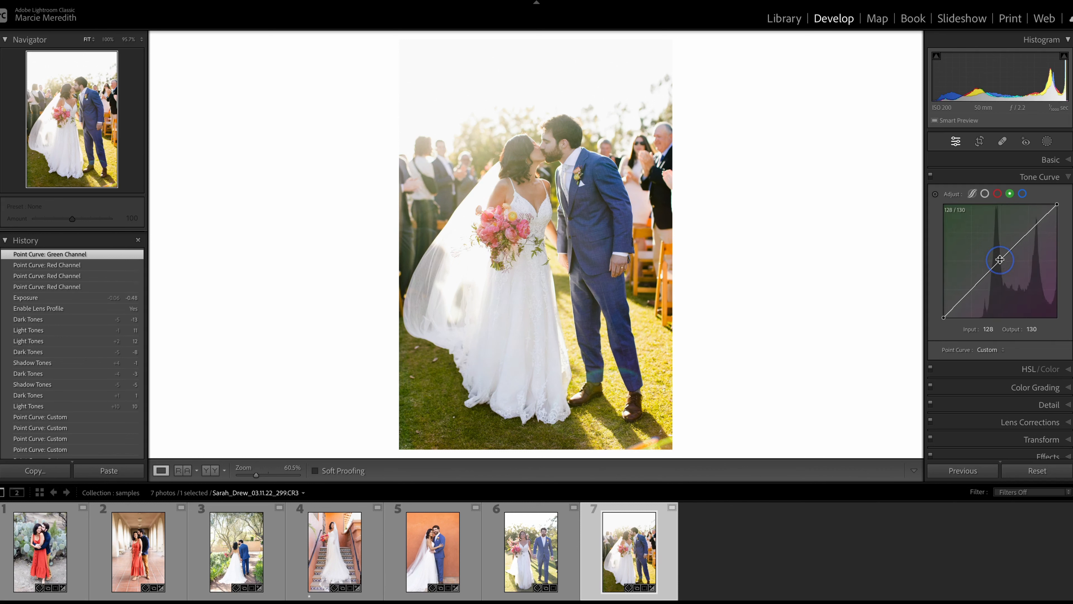
{"action": "left_click", "coordinate": [1030, 231]}
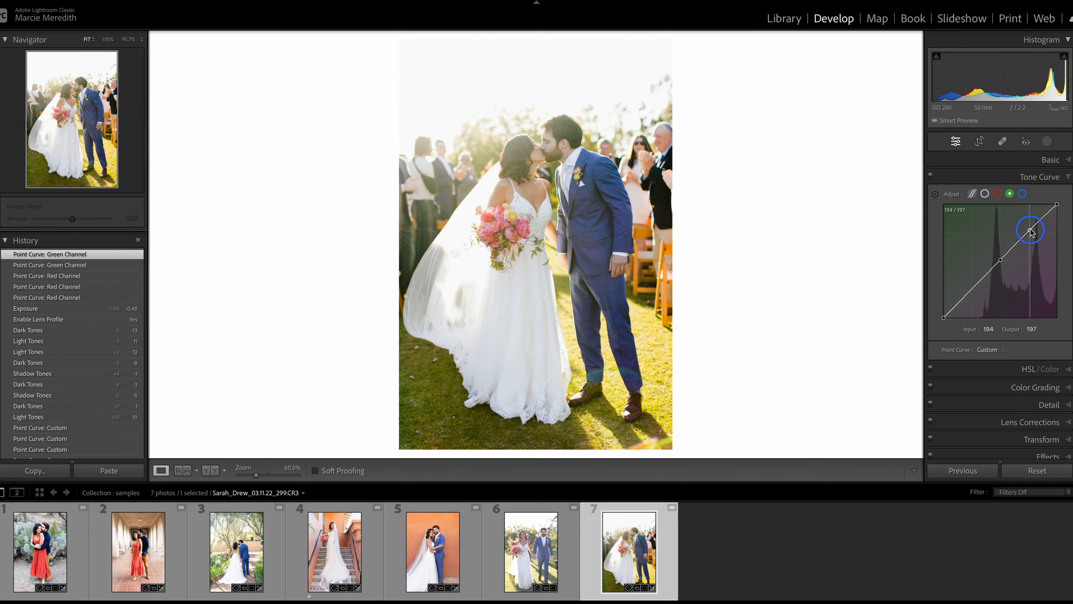
{"action": "left_click_drag", "start_coordinate": [973, 288], "coordinate": [972, 288]}
- Shape the blue channel curve with a midtone point at 131/131, a slightly raised shadow point and a highlight point at 195/191
{"action": "left_click", "coordinate": [1023, 193]}
{"action": "left_click", "coordinate": [1002, 260]}
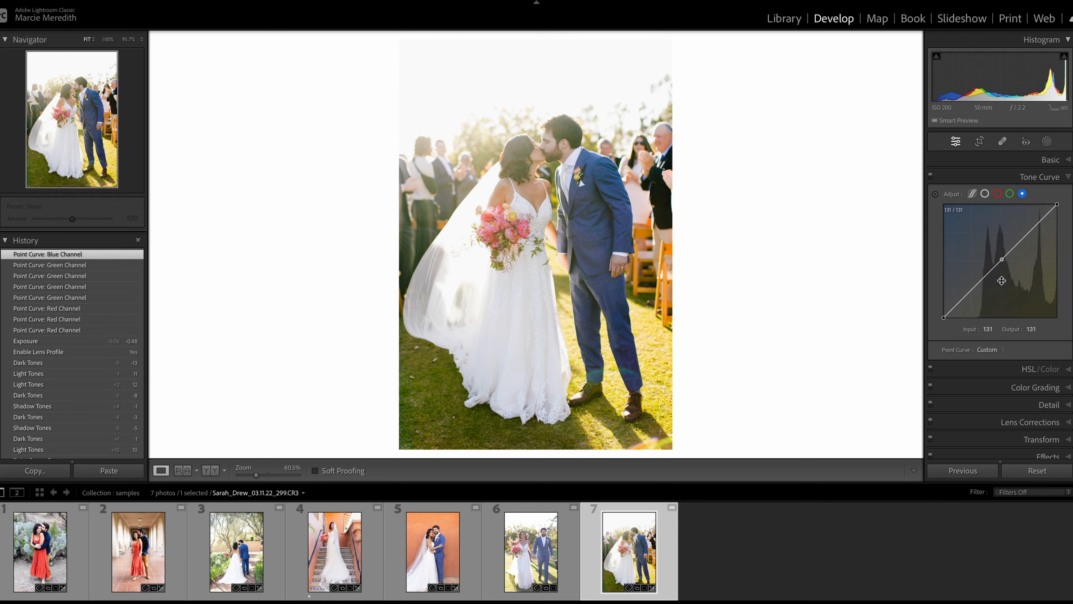
{"action": "left_click", "coordinate": [972, 289]}
{"action": "left_click_drag", "start_coordinate": [973, 290], "coordinate": [966, 291]}
{"action": "left_click_drag", "start_coordinate": [1033, 229], "coordinate": [1031, 231]}
{"action": "left_click_drag", "start_coordinate": [1031, 233], "coordinate": [1031, 234]}
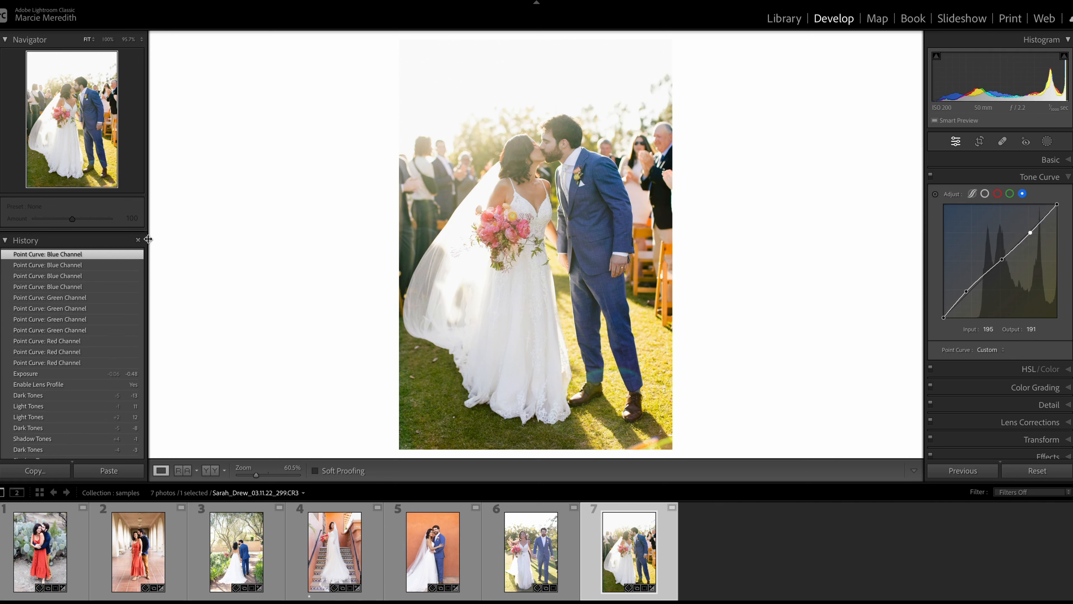
- Compare the channel curve edits with the Exposure state twice through the history, and return to the latest Blue Channel state
{"action": "left_click", "coordinate": [48, 374]}
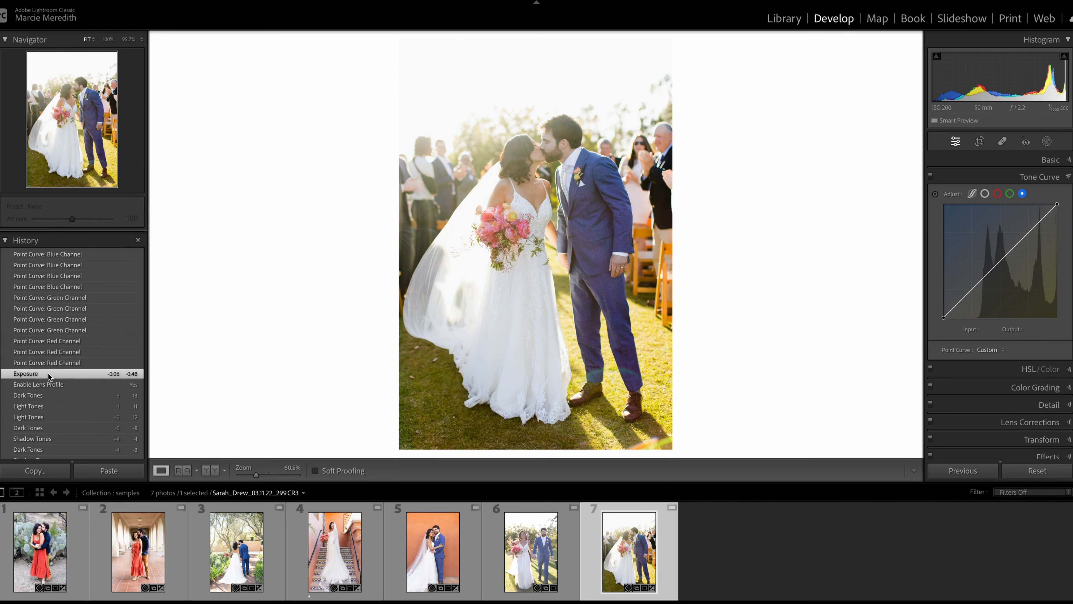
{"action": "left_click", "coordinate": [43, 254]}
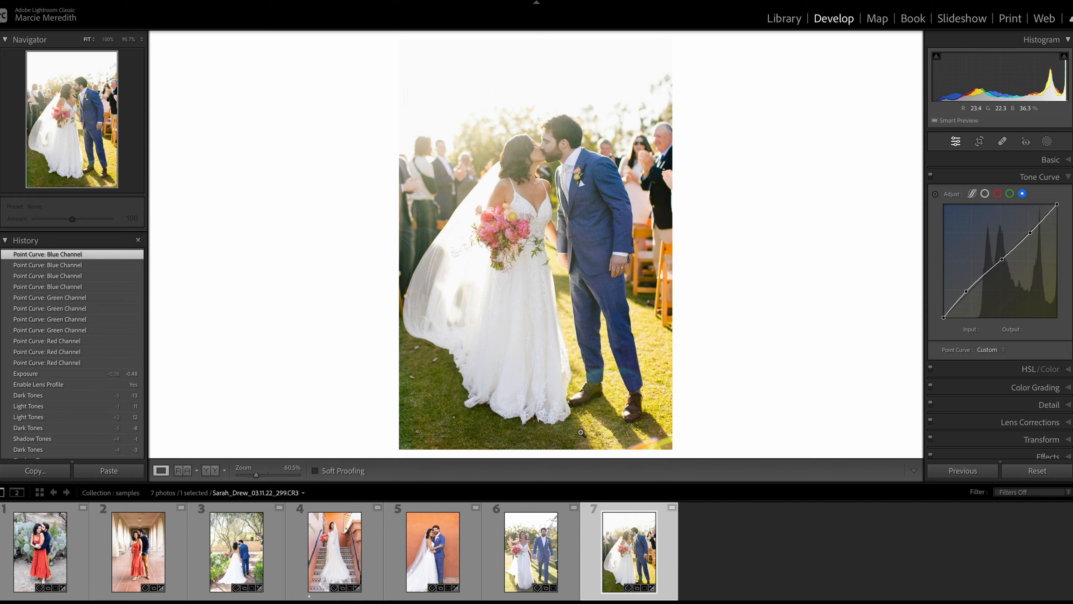
{"action": "left_click", "coordinate": [56, 374]}
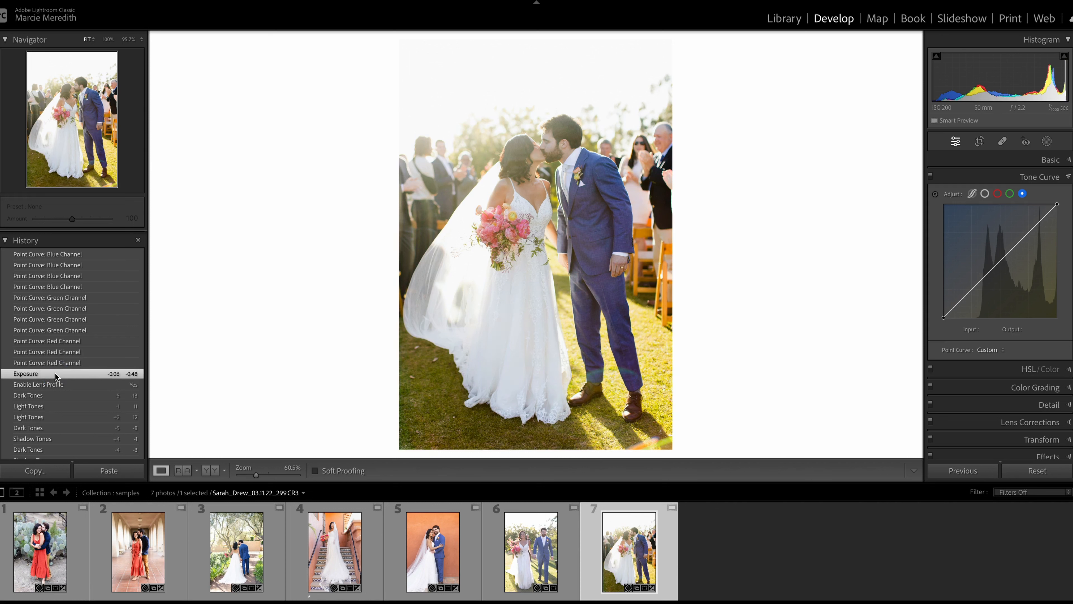
{"action": "left_click", "coordinate": [42, 254]}
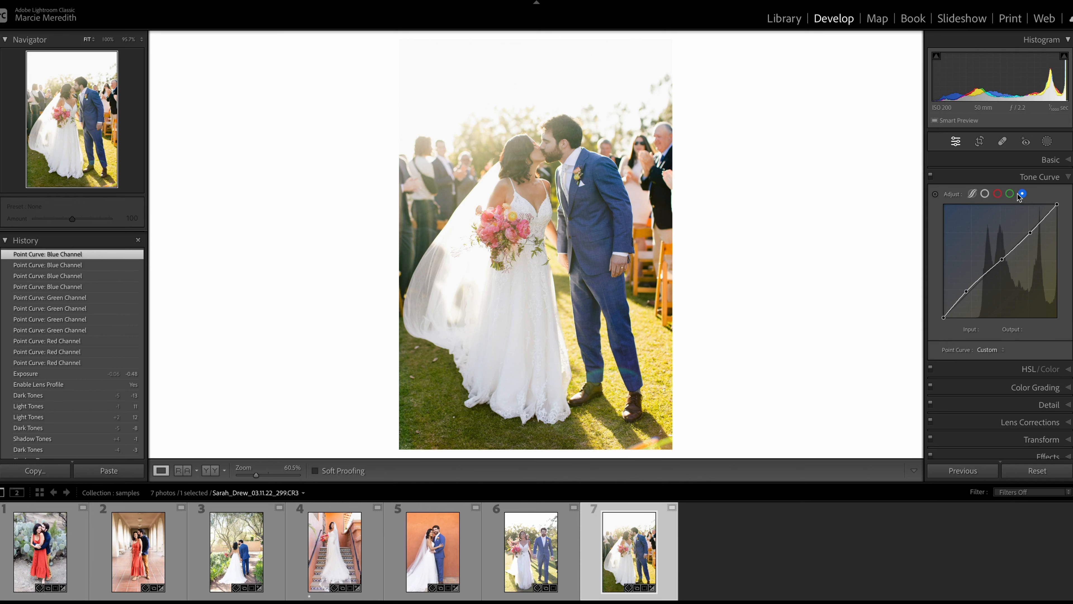
- Compare the before, basic, curves and add color snapshots of the couple photo, and finish on add color
{"action": "scroll", "coordinate": [42, 296], "scroll_direction": "up", "scroll_amount": 3}
{"action": "left_click", "coordinate": [40, 291]}
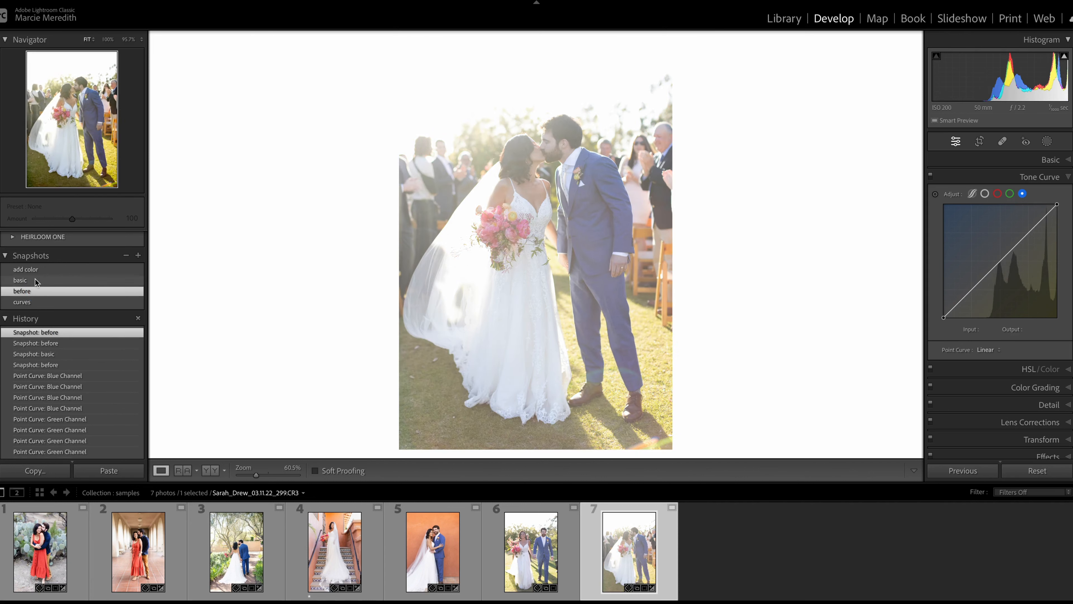
{"action": "left_click", "coordinate": [35, 279]}
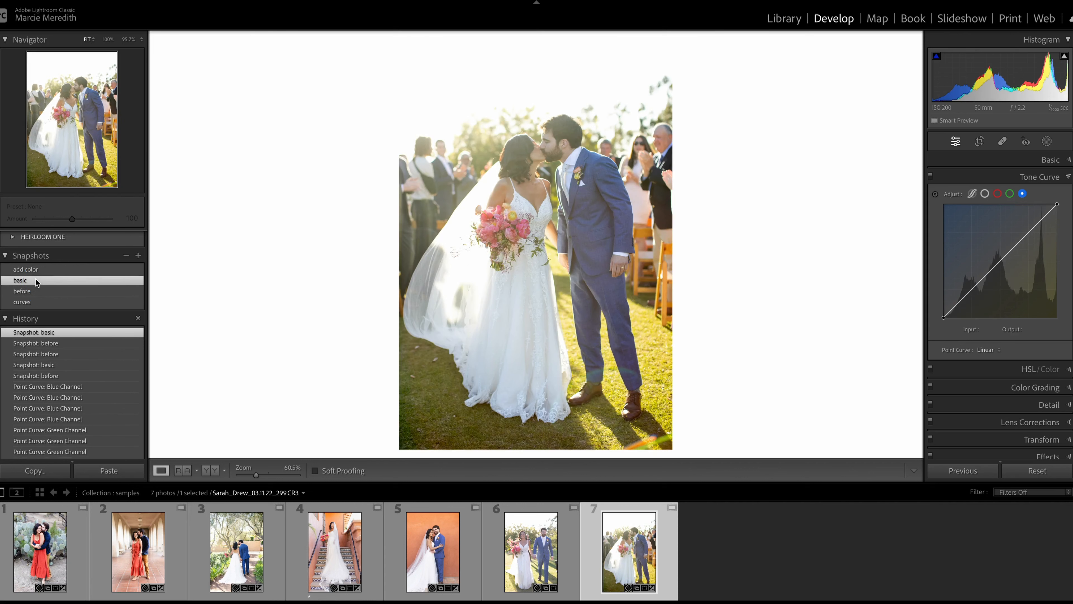
{"action": "left_click", "coordinate": [33, 302]}
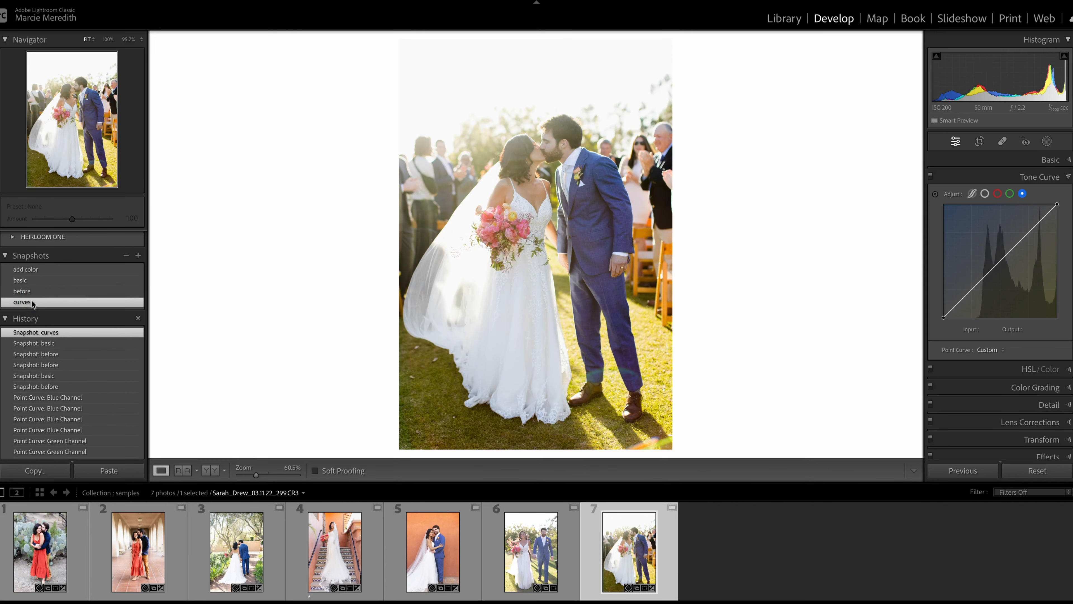
{"action": "left_click", "coordinate": [35, 269]}
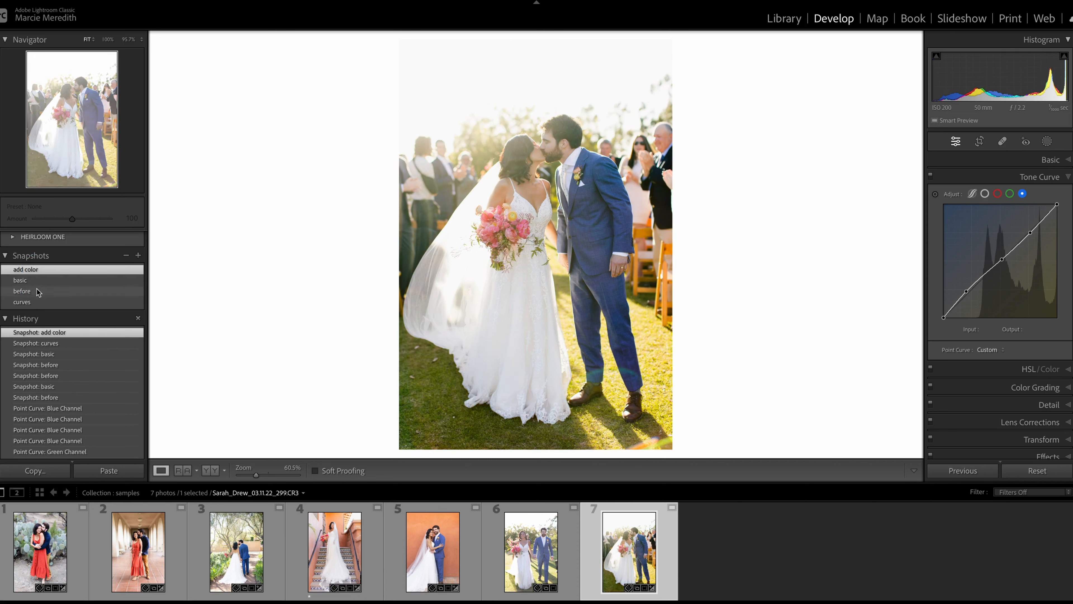
{"action": "left_click", "coordinate": [36, 291]}
{"action": "left_click", "coordinate": [37, 270]}
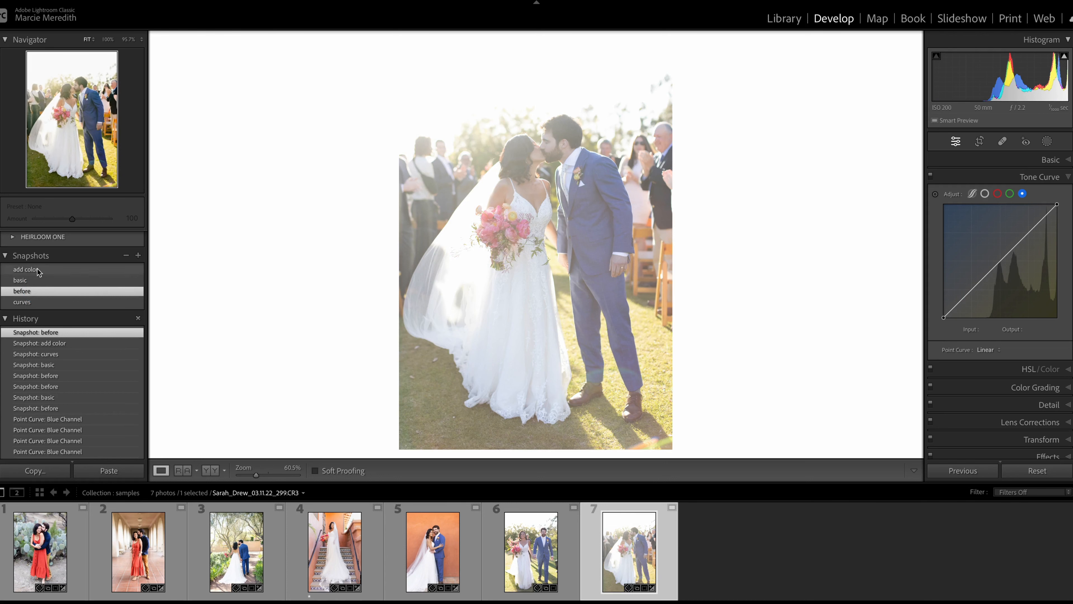
{"action": "left_click", "coordinate": [37, 281]}
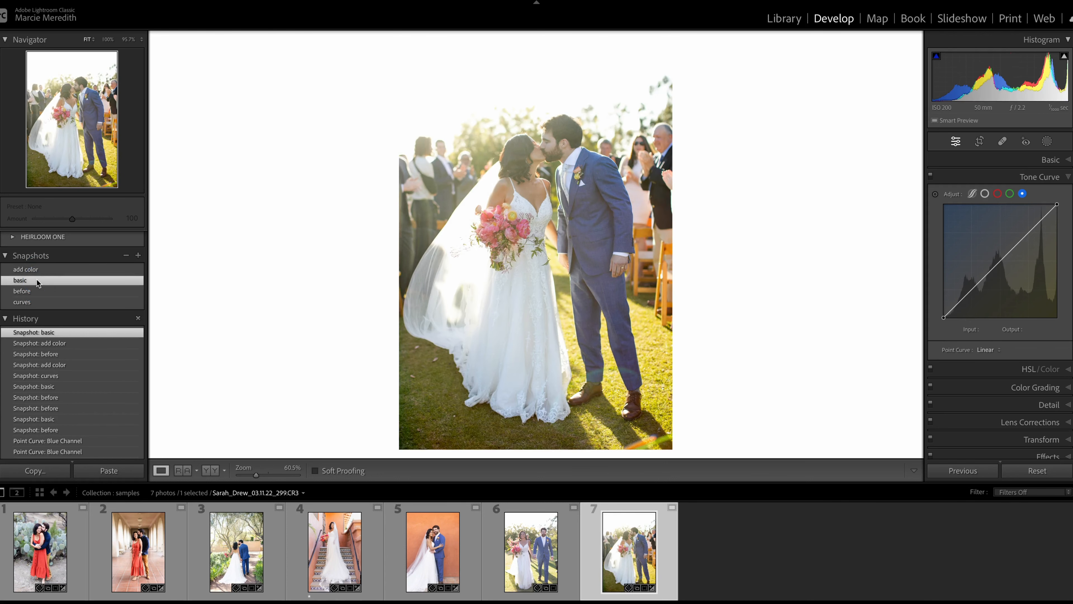
{"action": "left_click", "coordinate": [42, 270]}
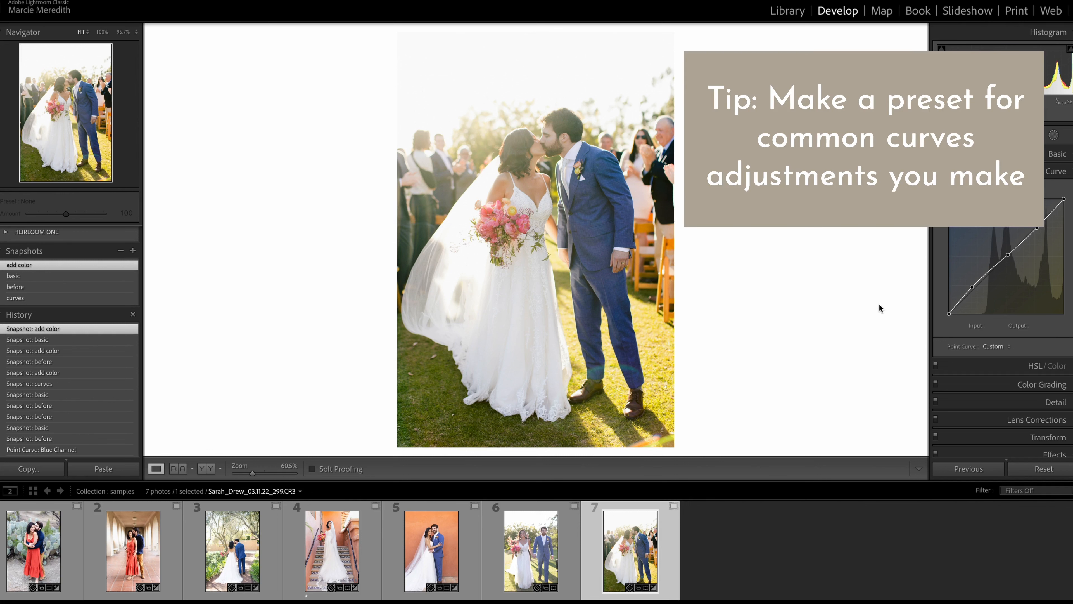
- Set up a new develop preset named haze in User Presets with only Tone Curve included, and cancel the dialog
{"action": "key", "text": "super+shift+n"}
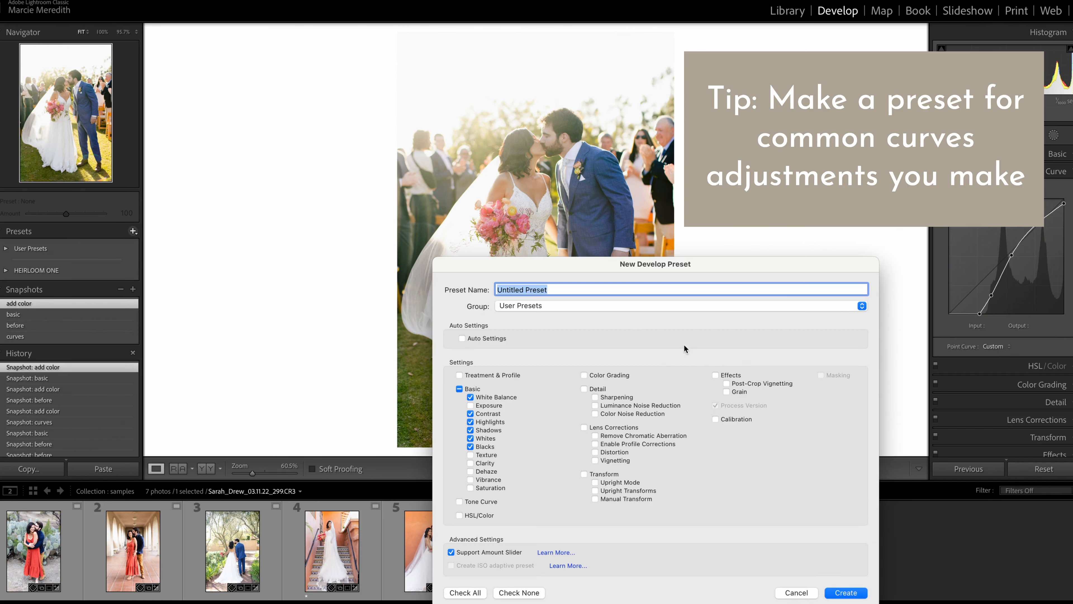
{"action": "type", "text": "haze"}
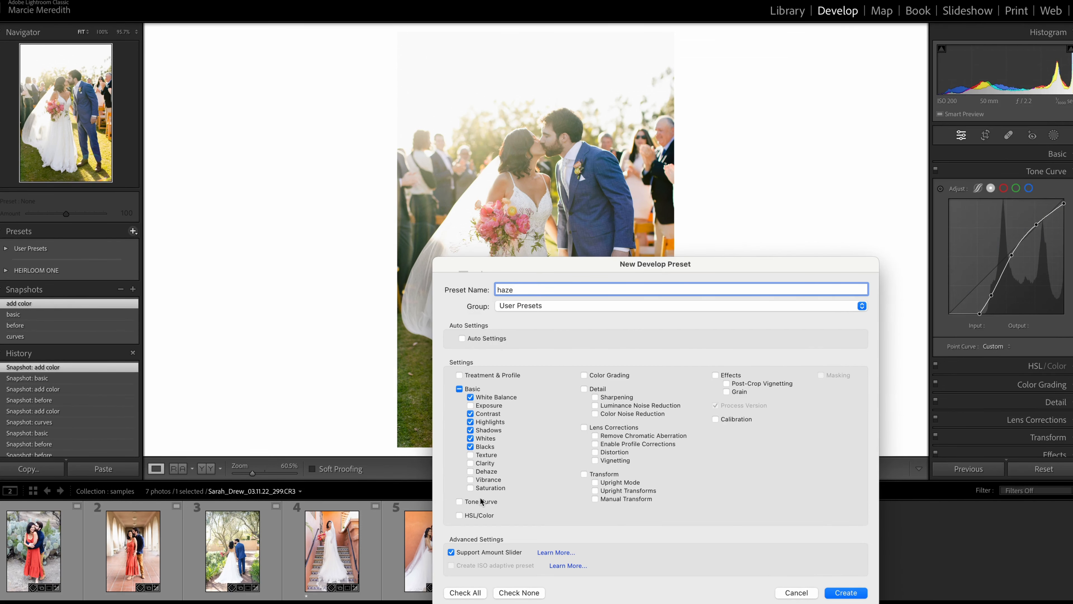
{"action": "left_click", "coordinate": [510, 593]}
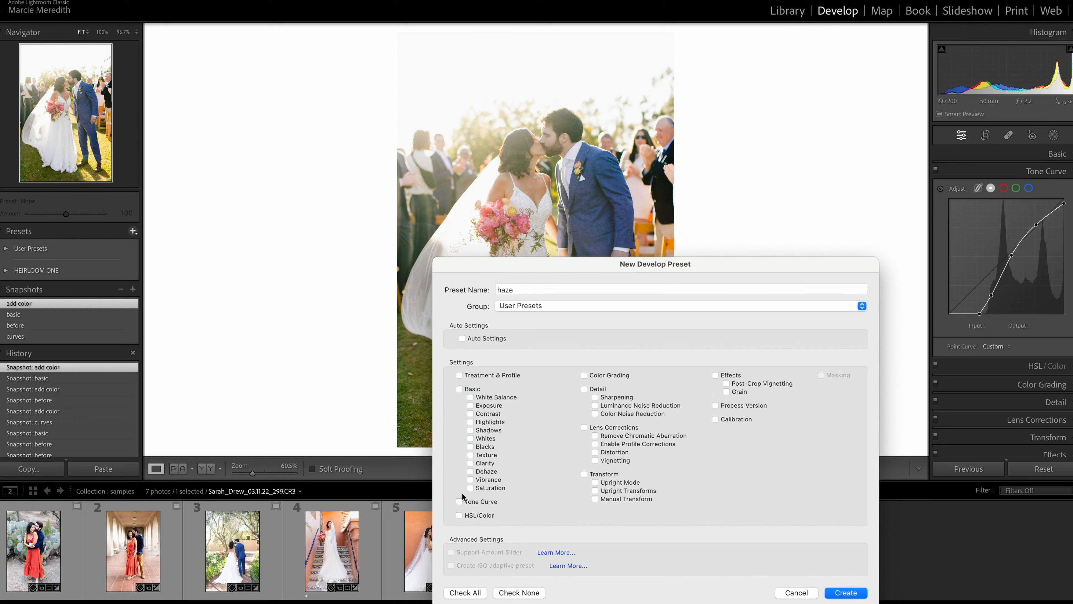
{"action": "left_click", "coordinate": [459, 502]}
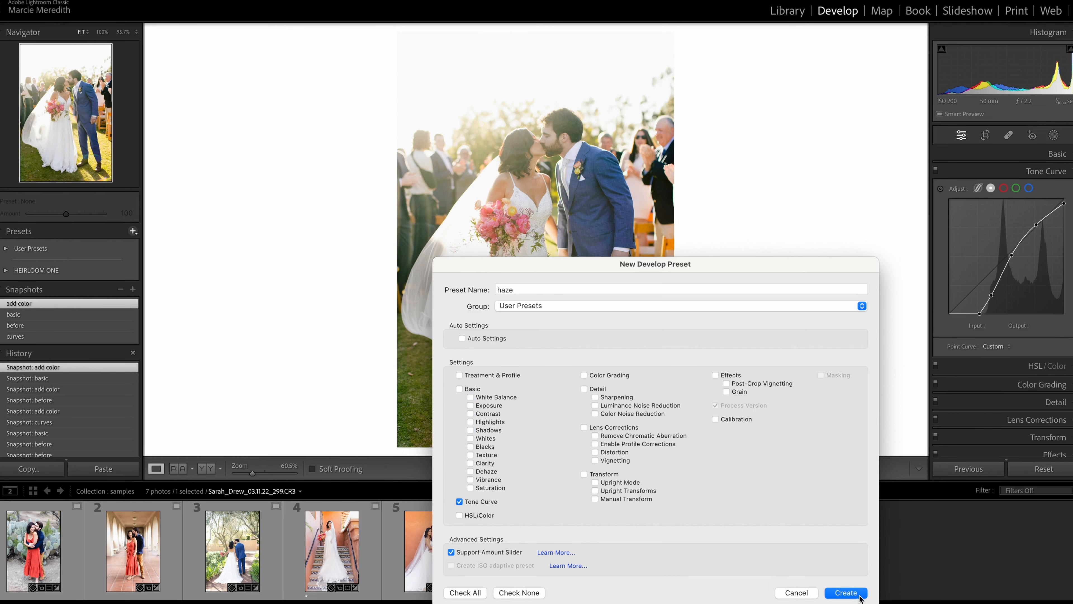
{"action": "left_click", "coordinate": [797, 593]}
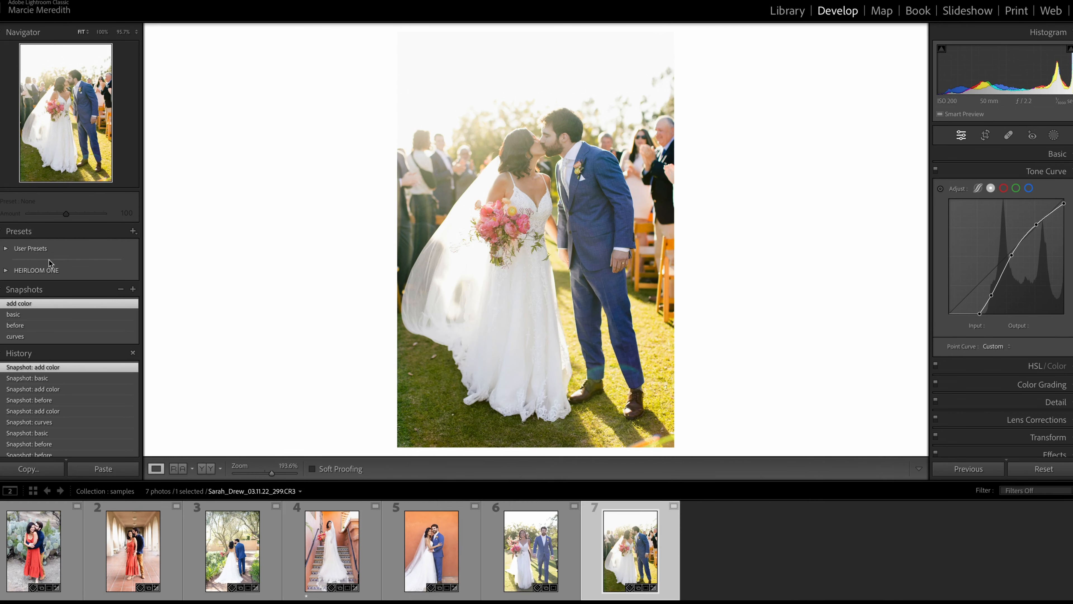